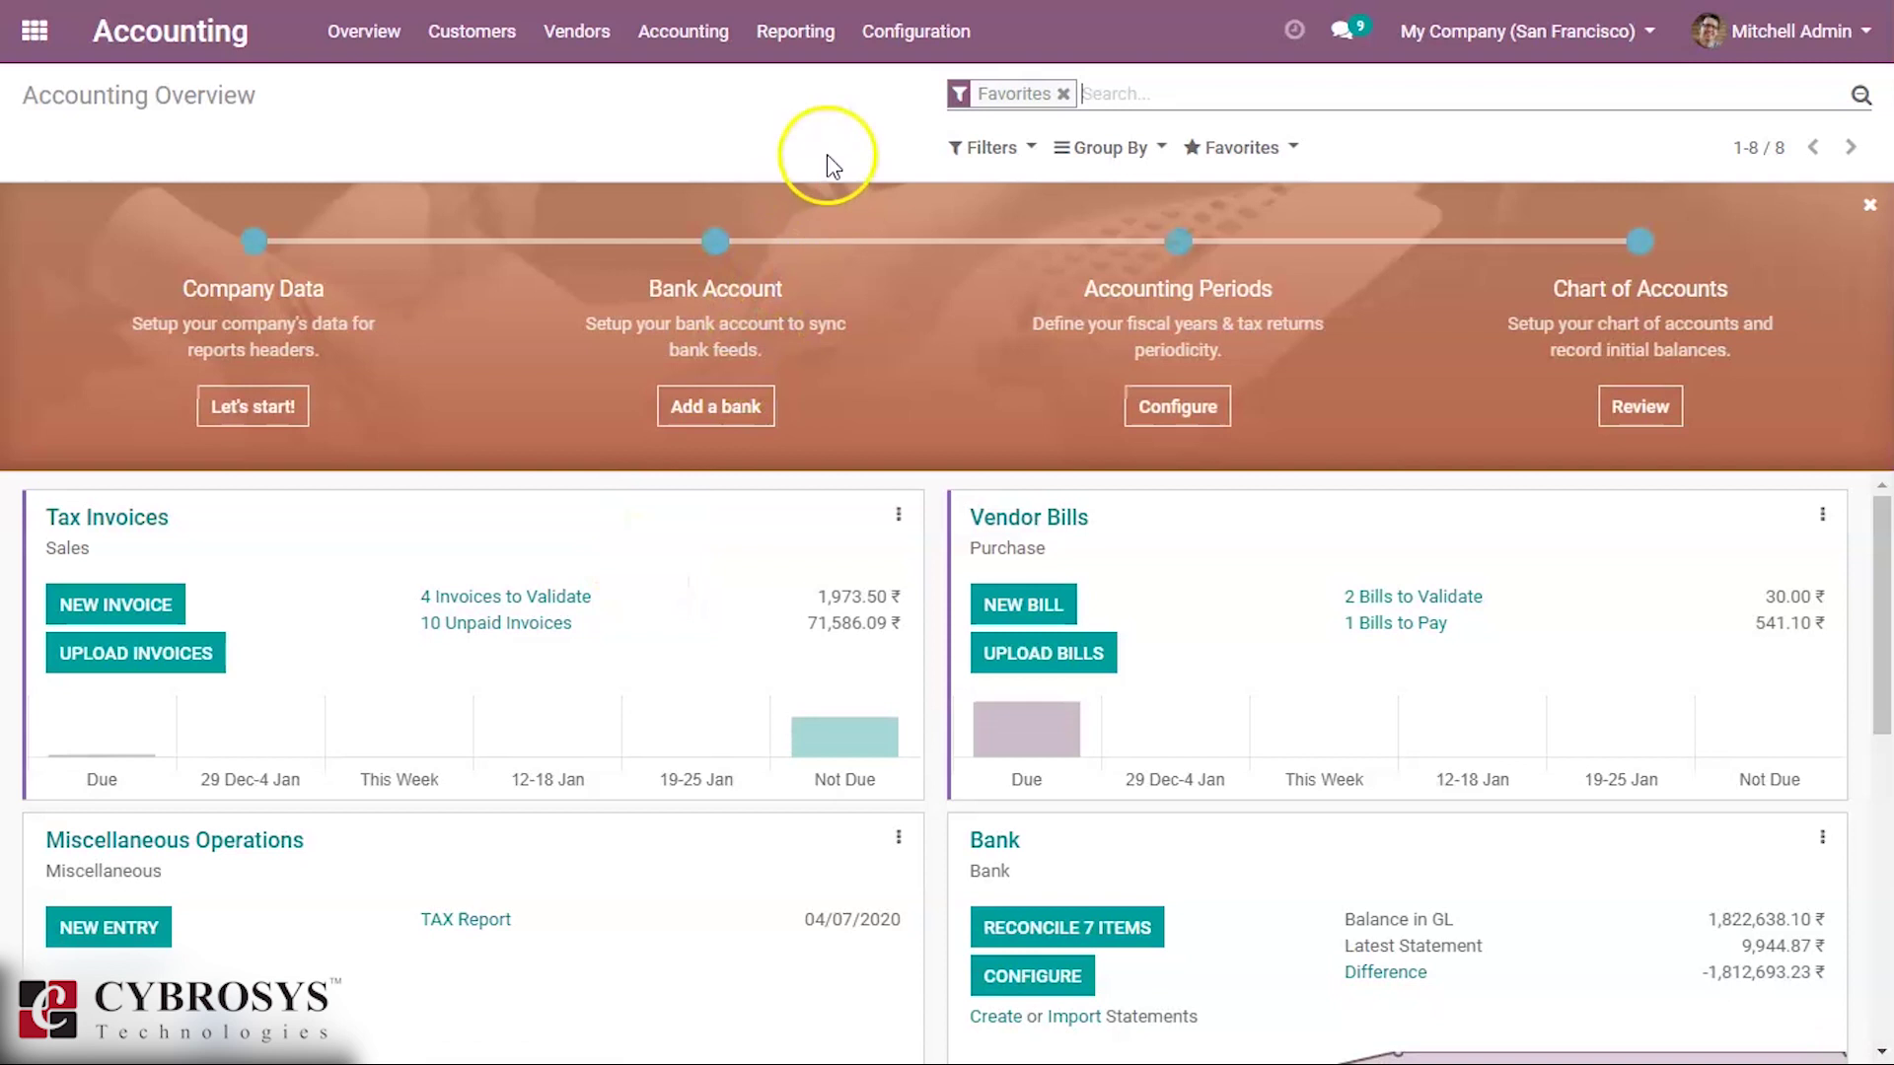
# Enable Budget Management in the Analytics section of Accounting settings and save
pyautogui.click(886, 58)
pyautogui.click(896, 83)
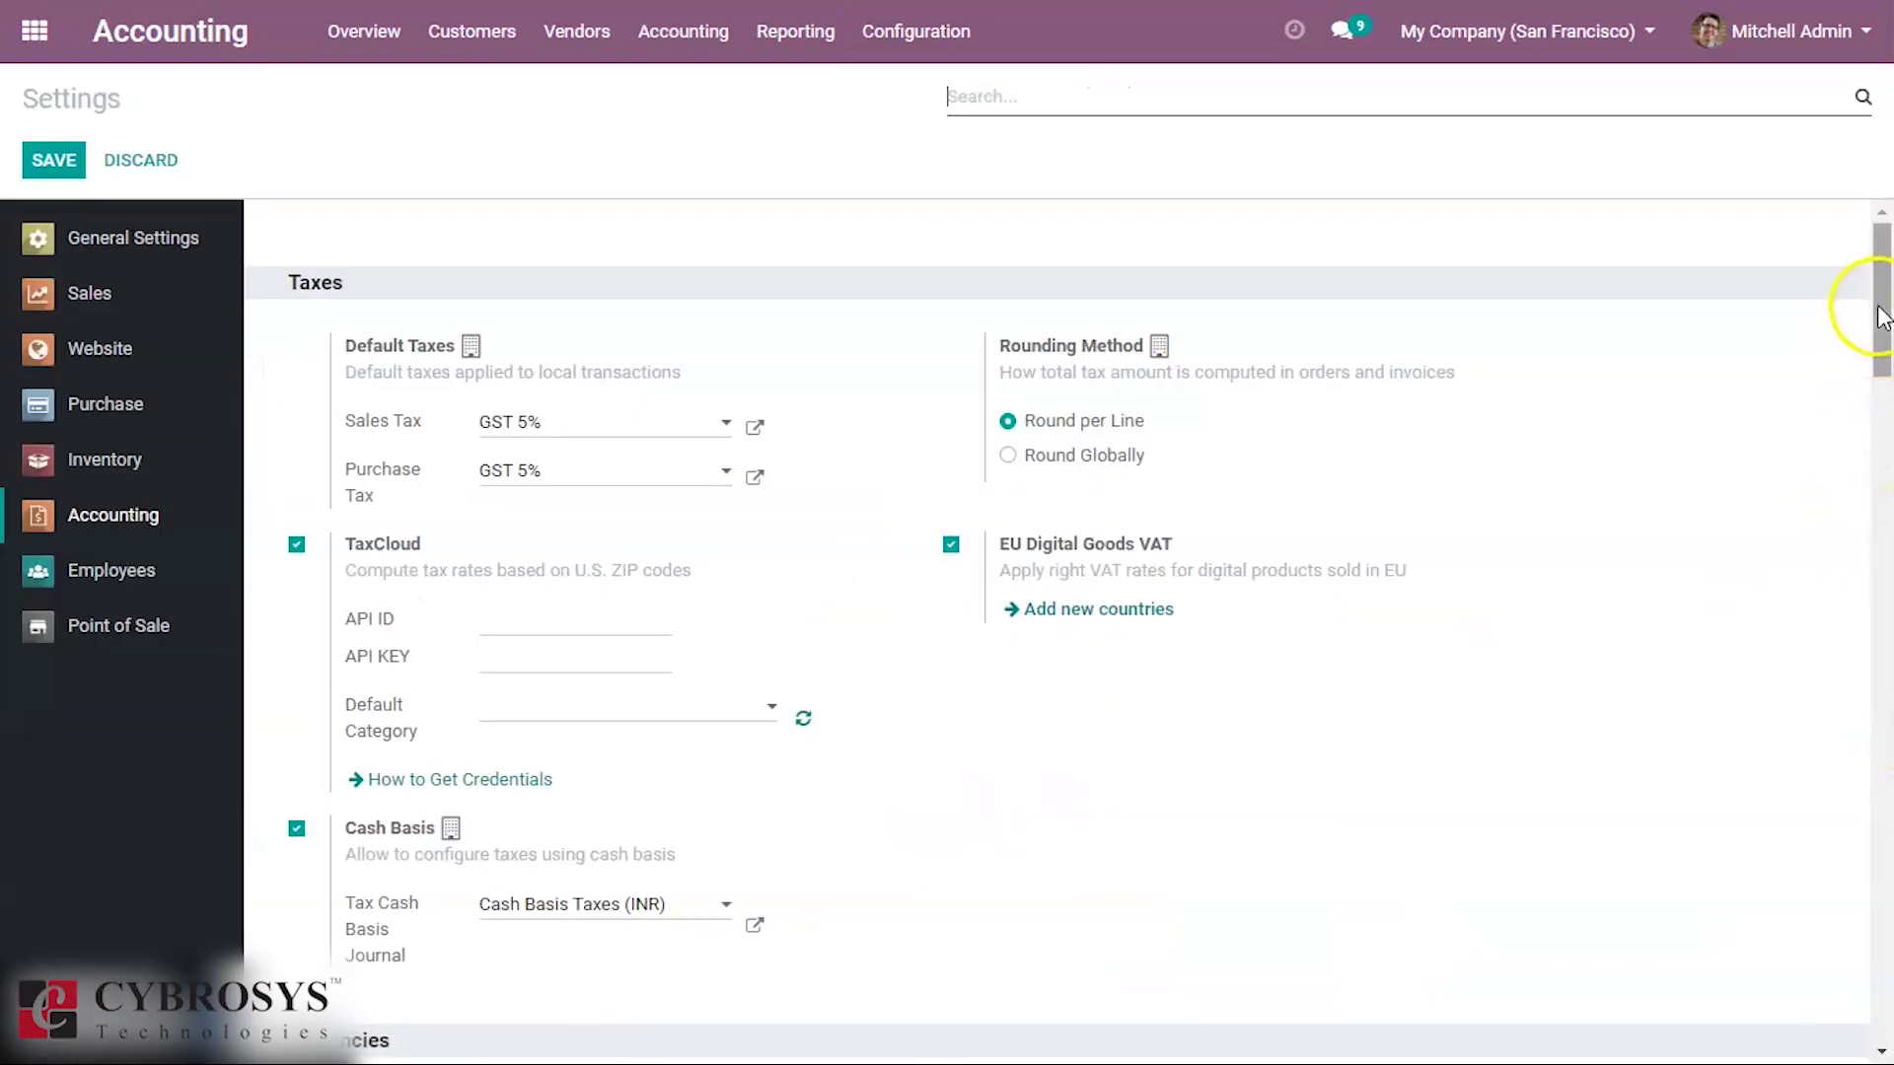
pyautogui.moveTo(1872, 295); pyautogui.dragTo(1883, 1019)
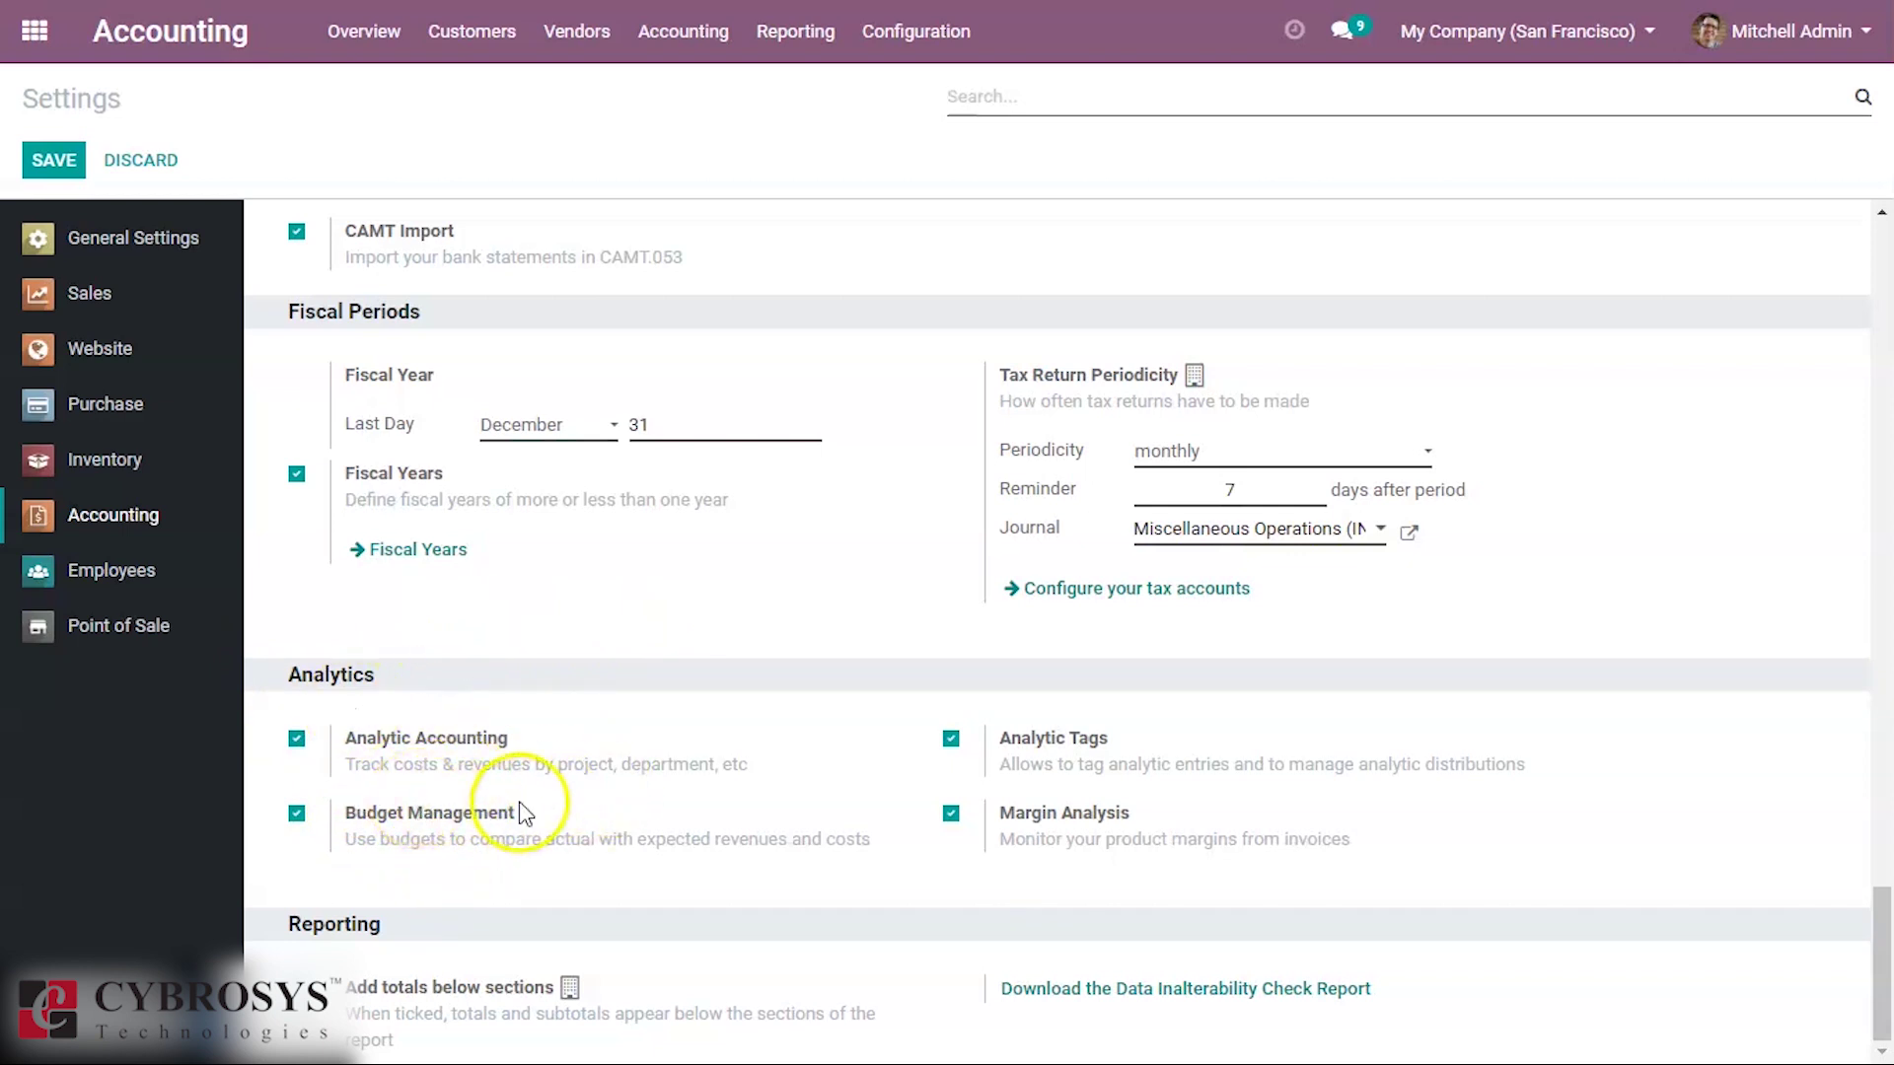
pyautogui.moveTo(513, 814)
pyautogui.click(57, 162)
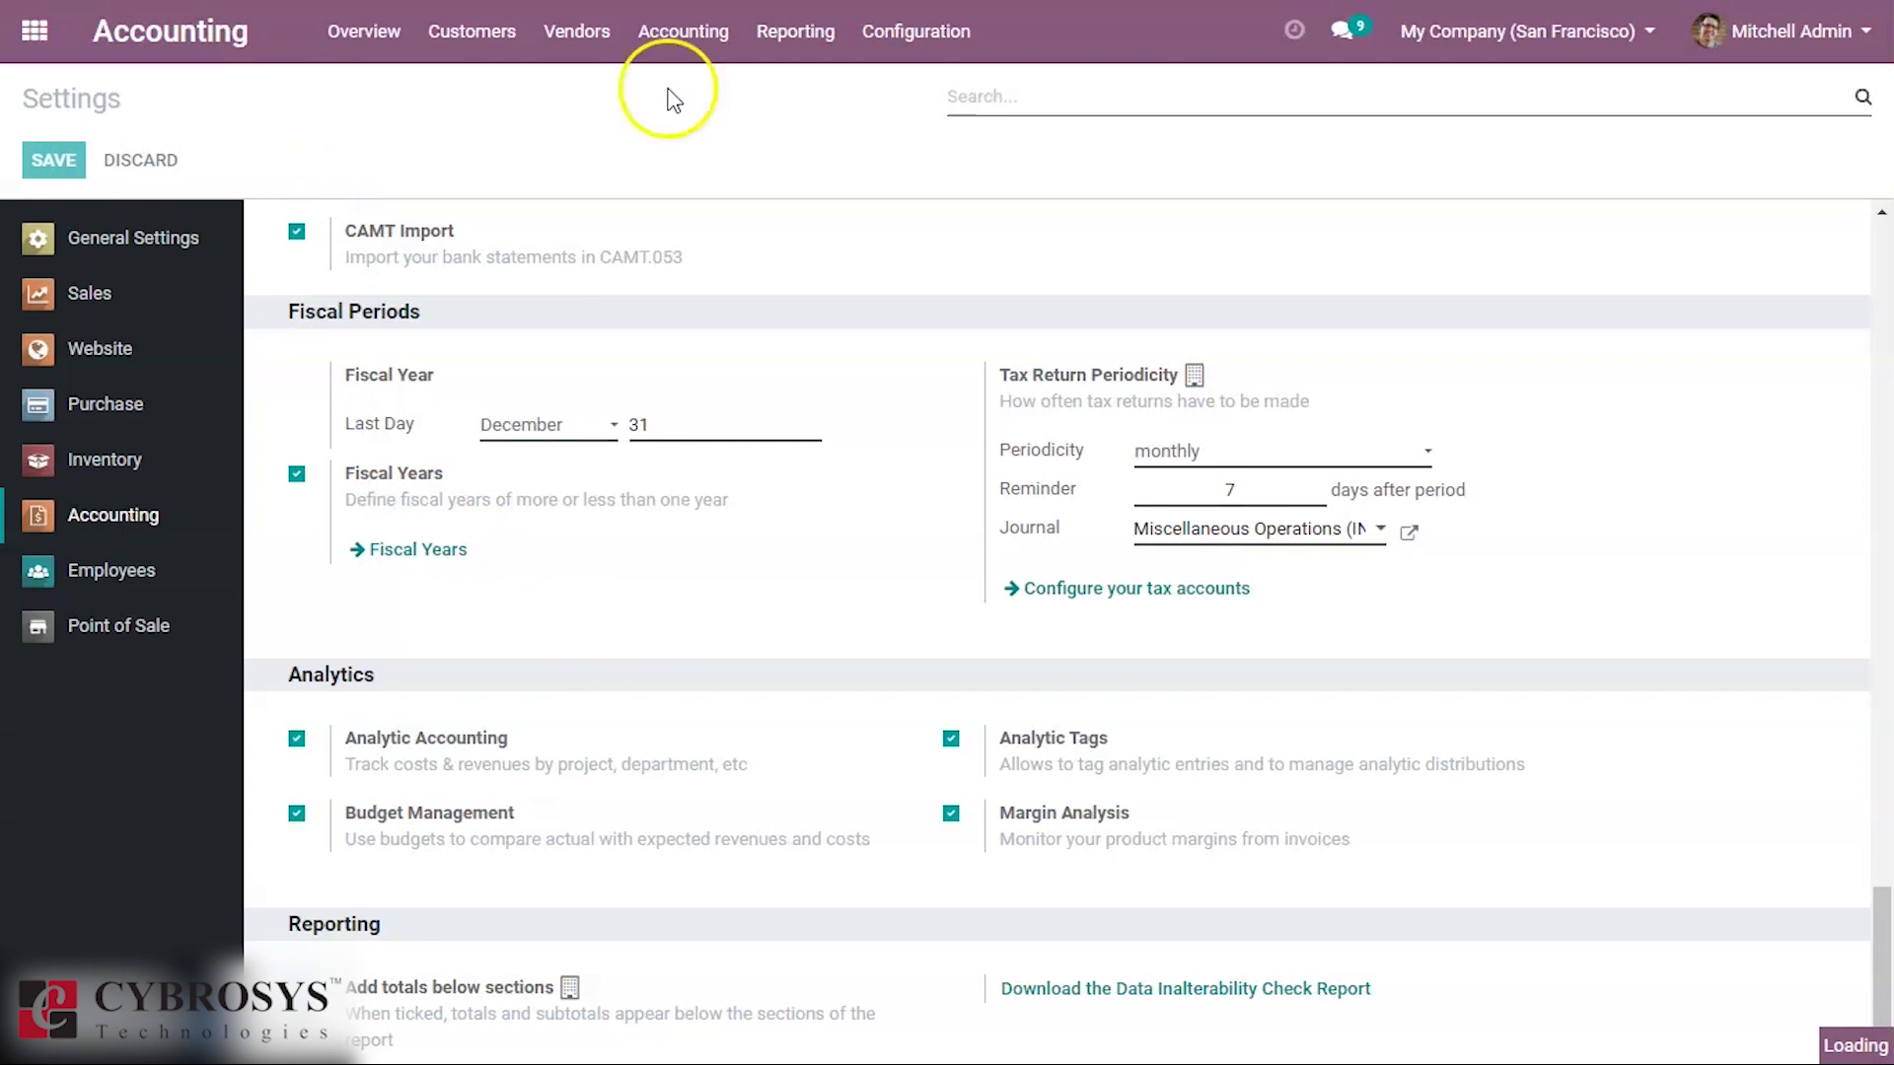
pyautogui.click(684, 40)
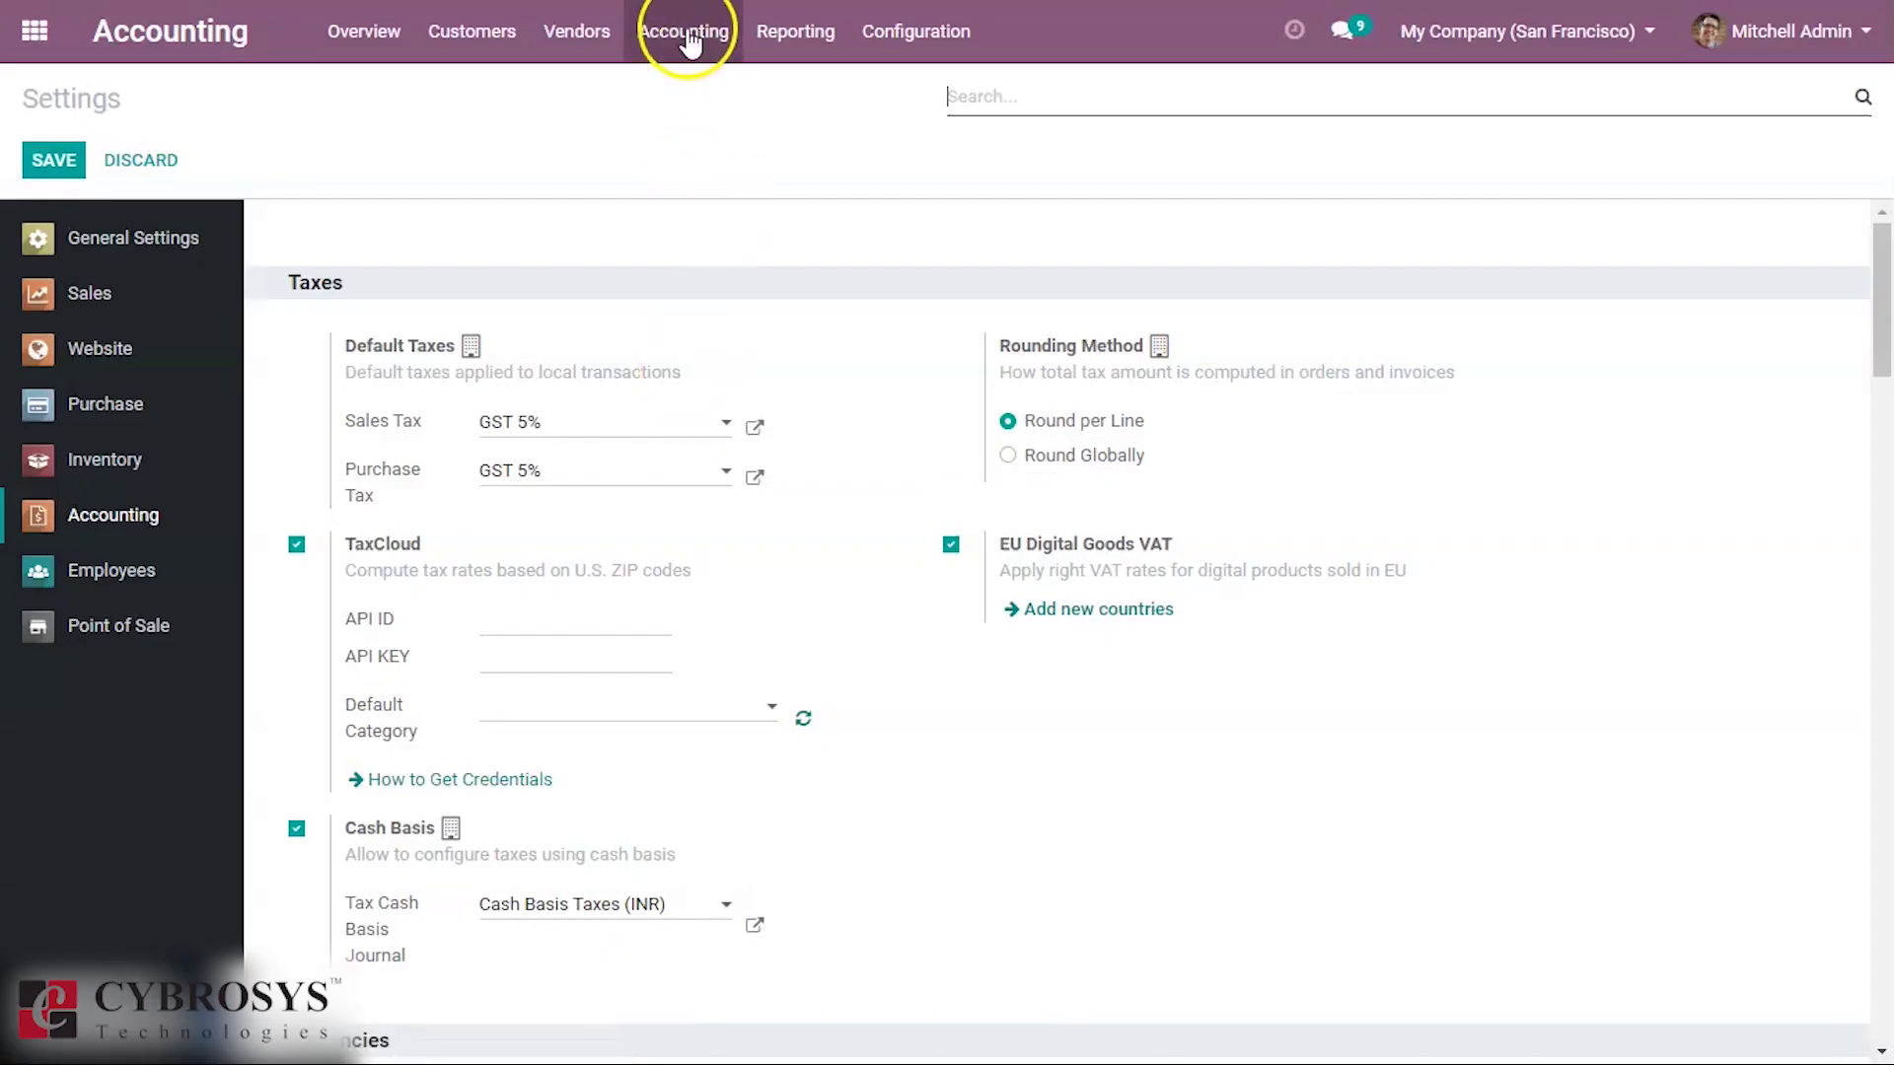
# Open Management > Budgets and create a new blank budget
pyautogui.click(689, 42)
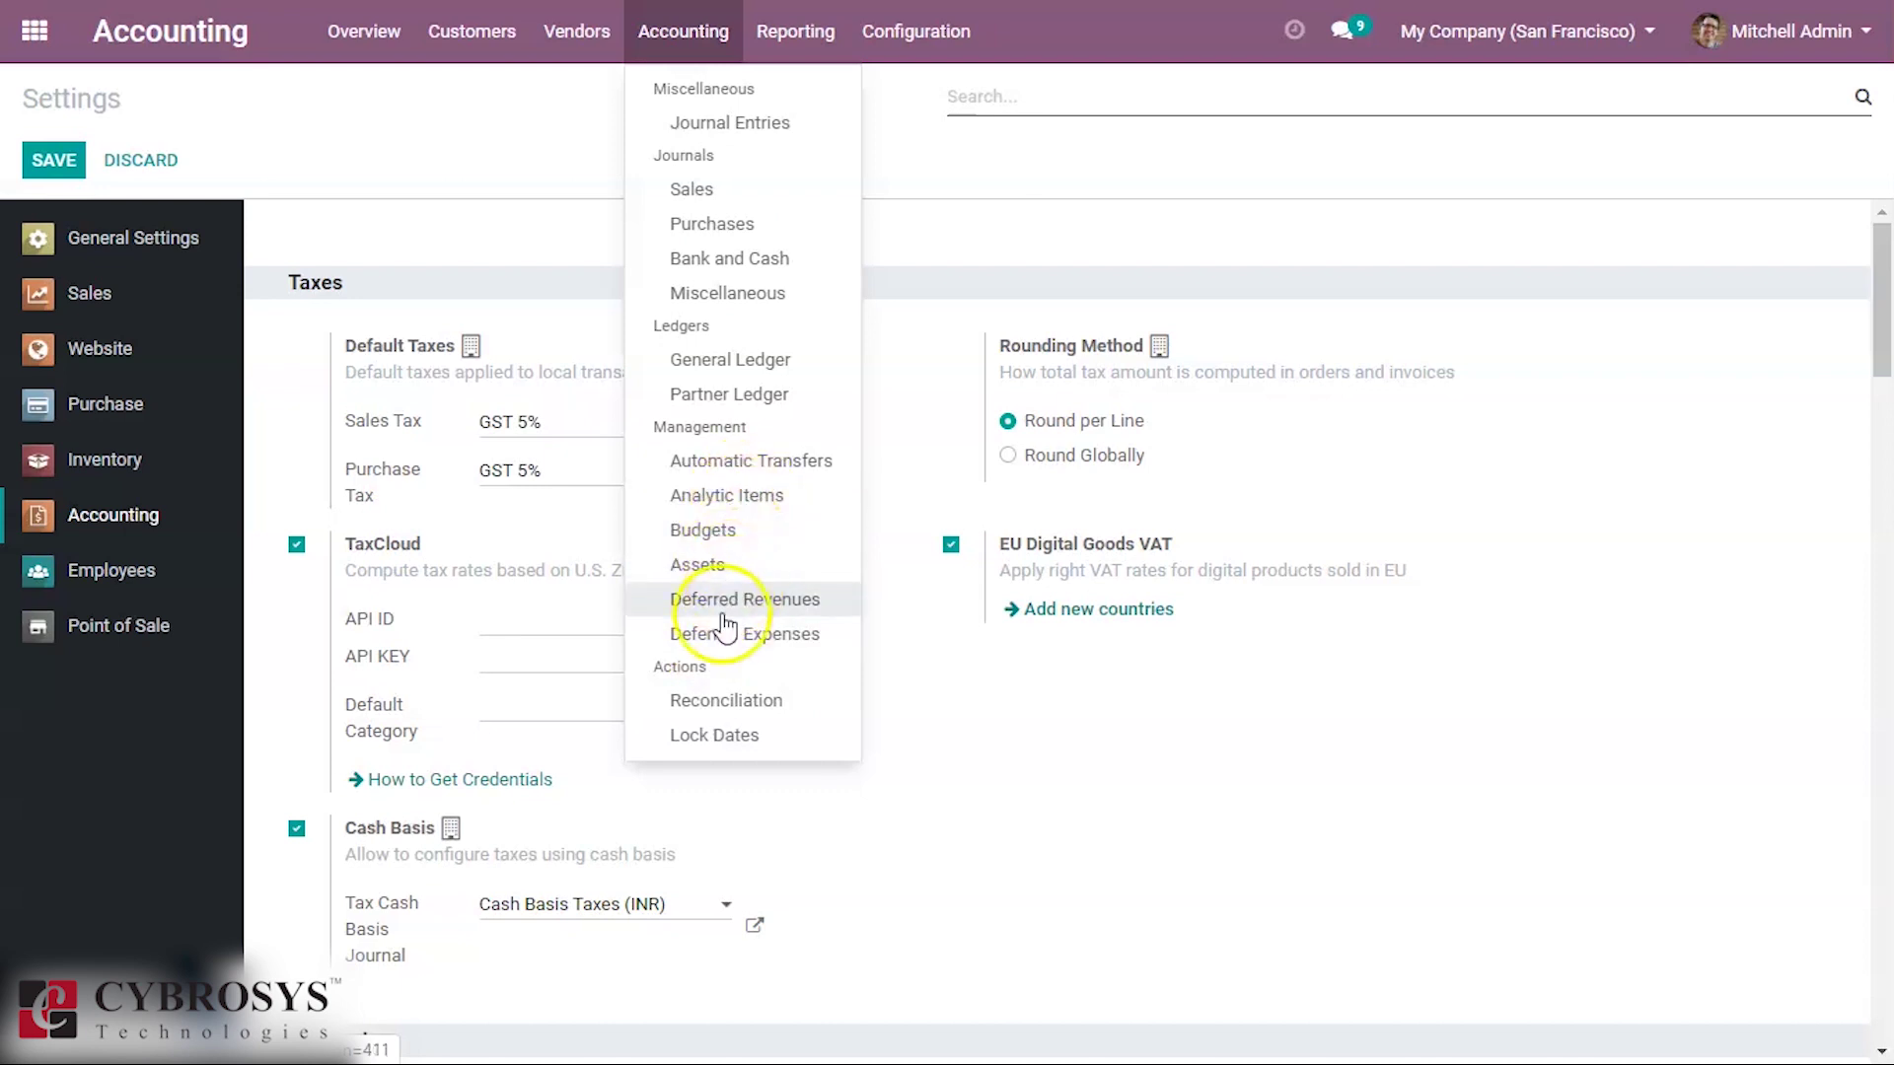
pyautogui.click(747, 545)
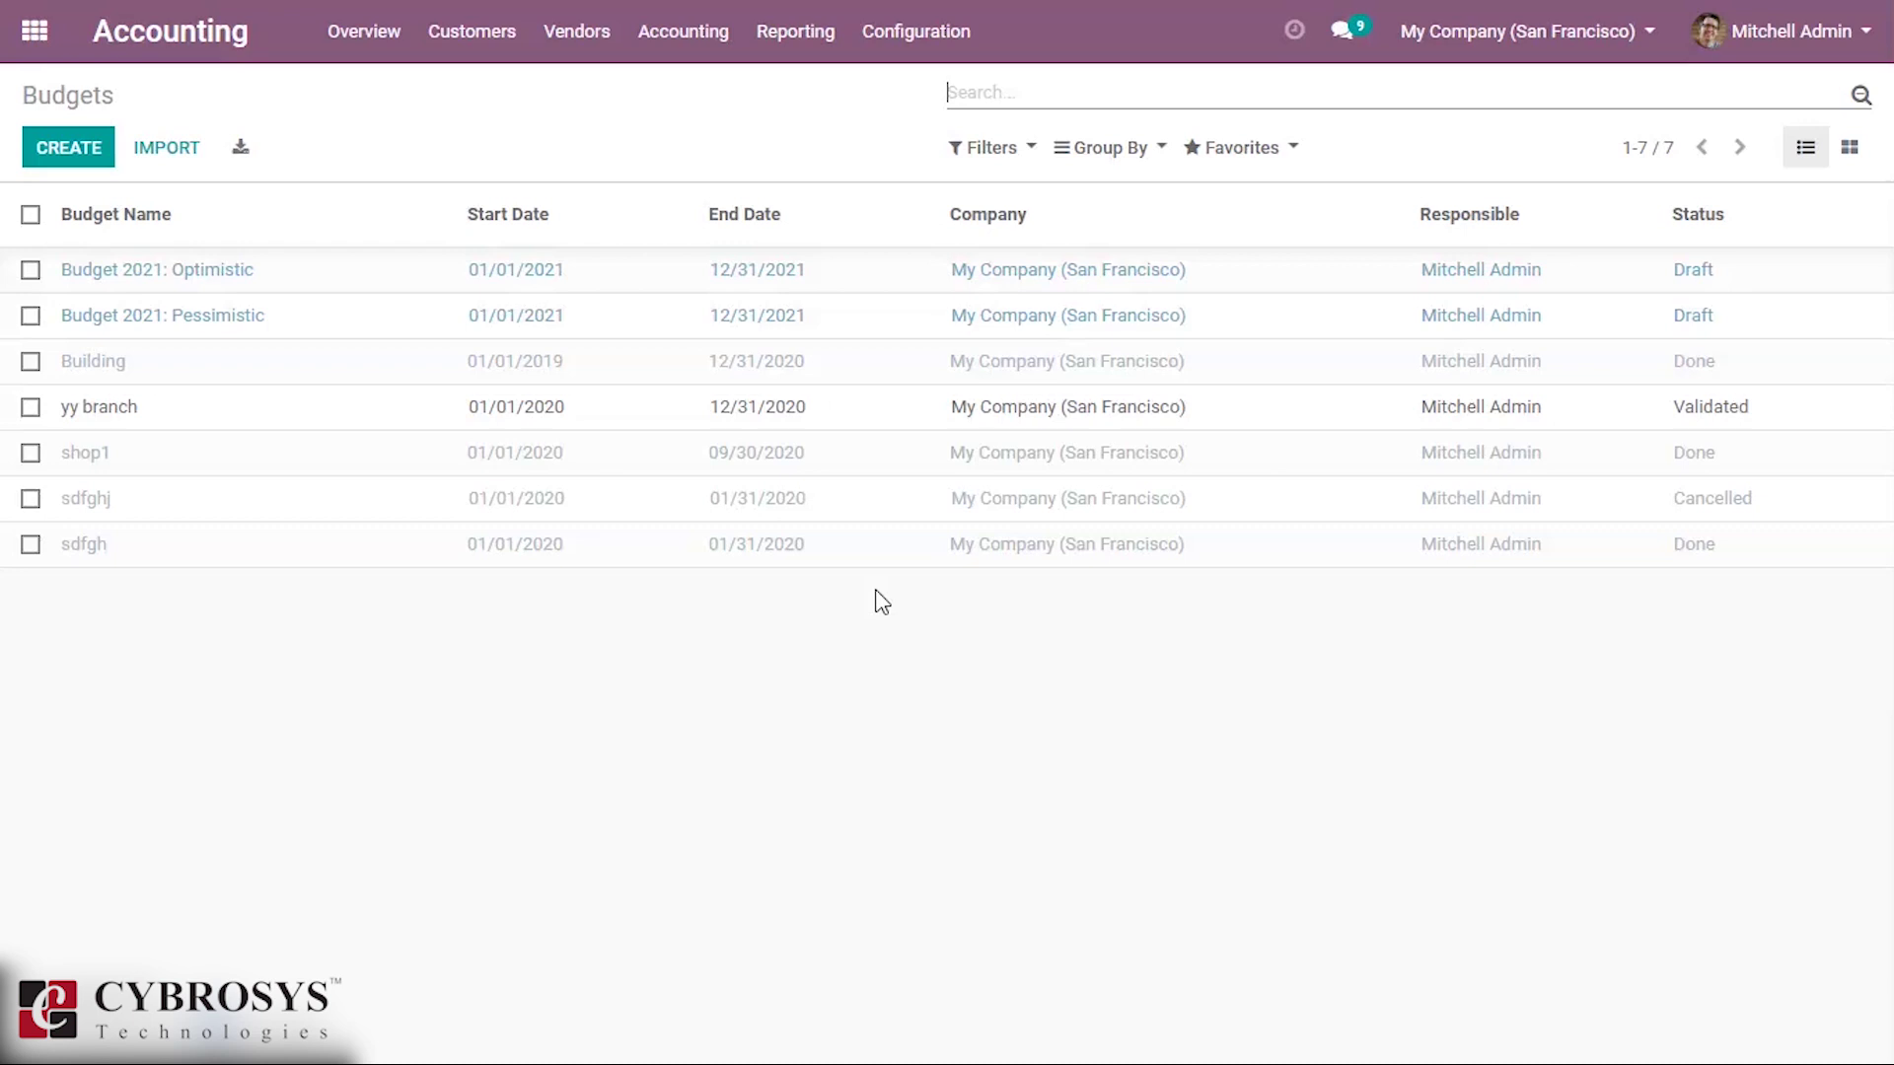
pyautogui.click(48, 153)
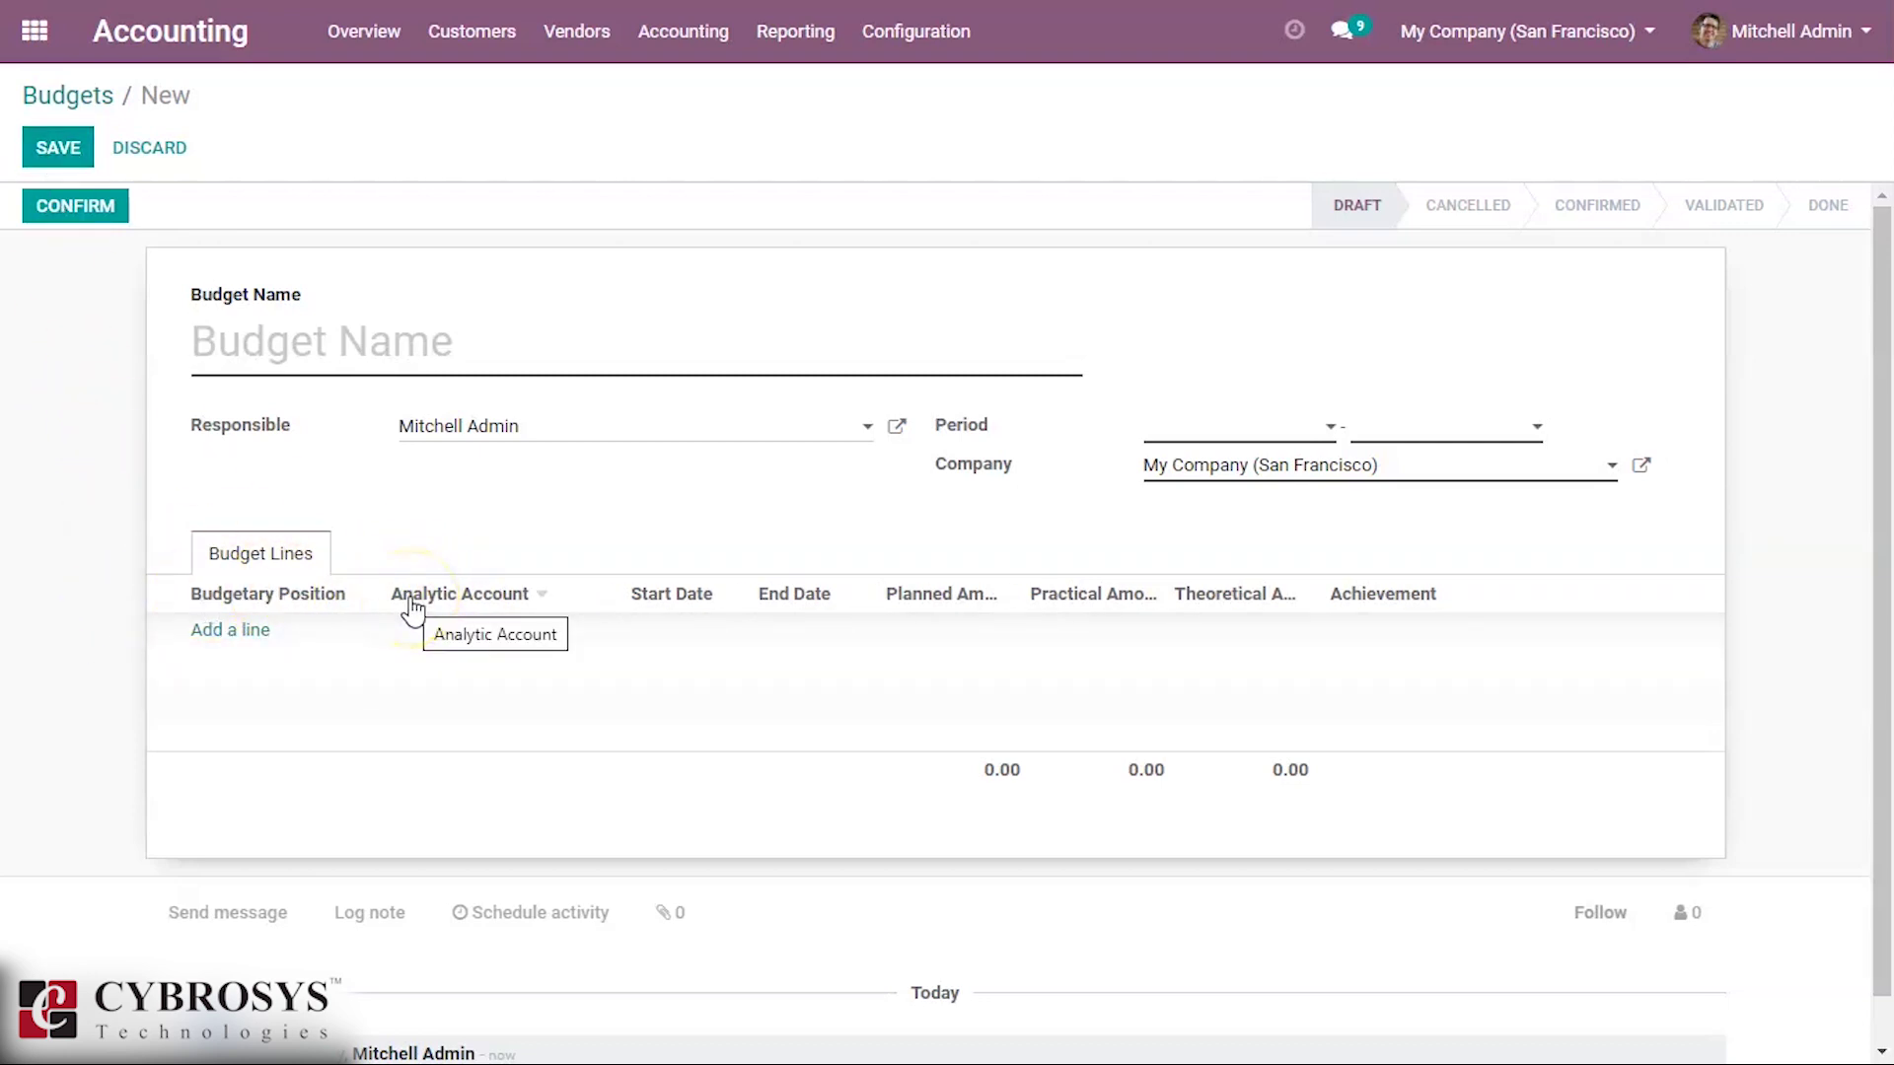
# Enter 'new branch' as the Budget Name of the new budget
pyautogui.click(444, 609)
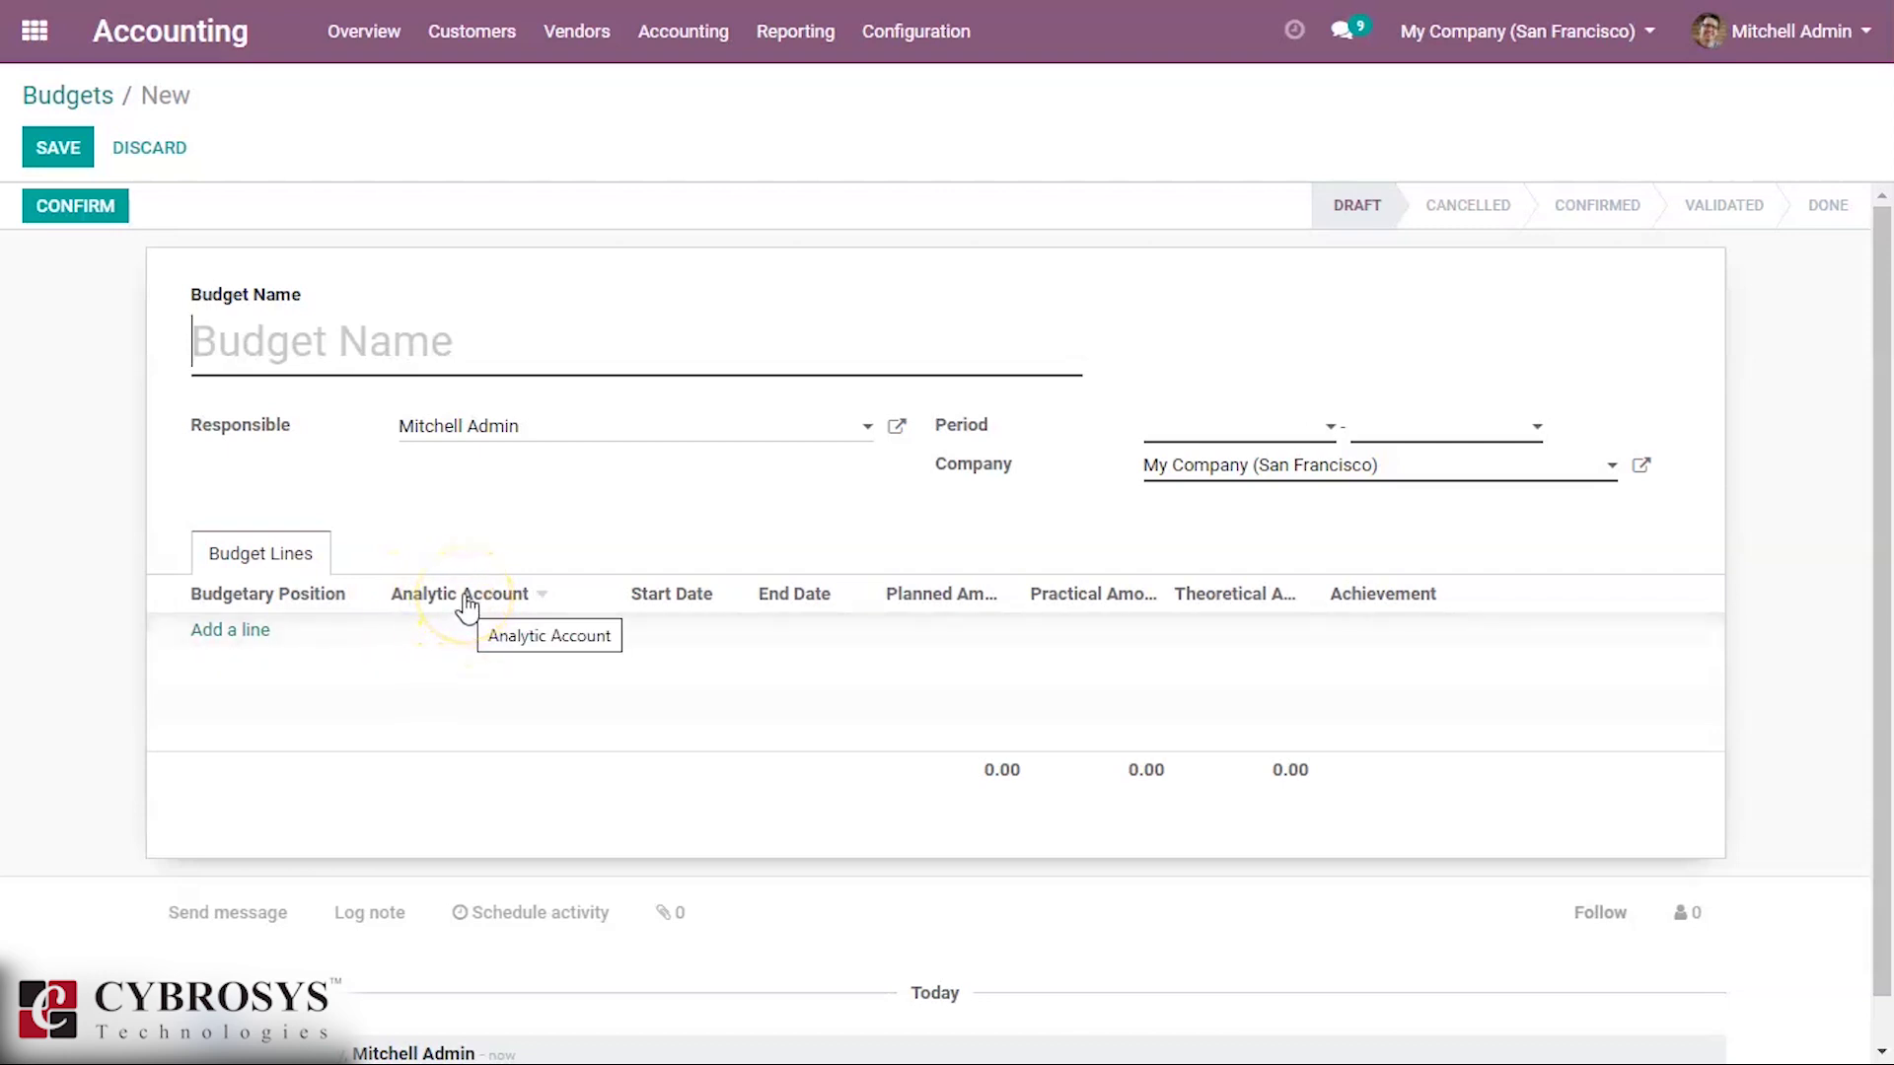
pyautogui.click(462, 678)
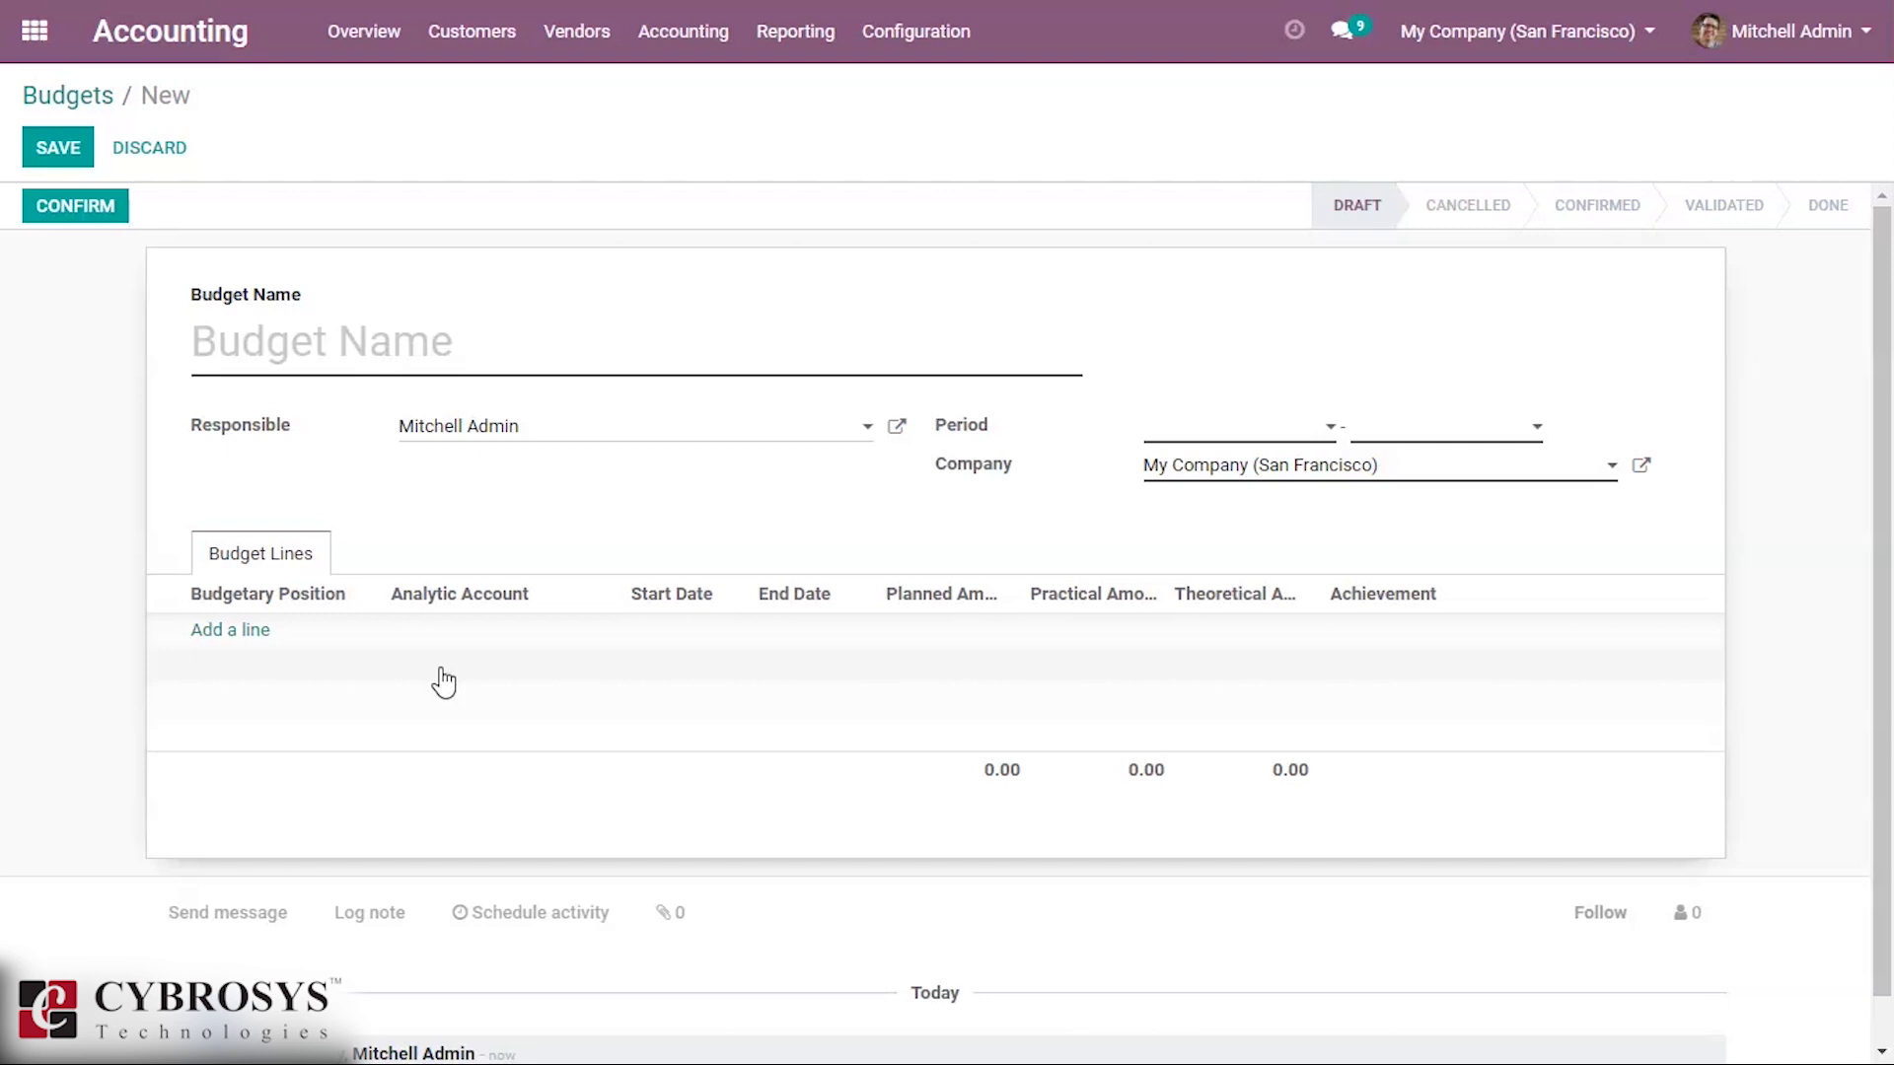
pyautogui.click(233, 635)
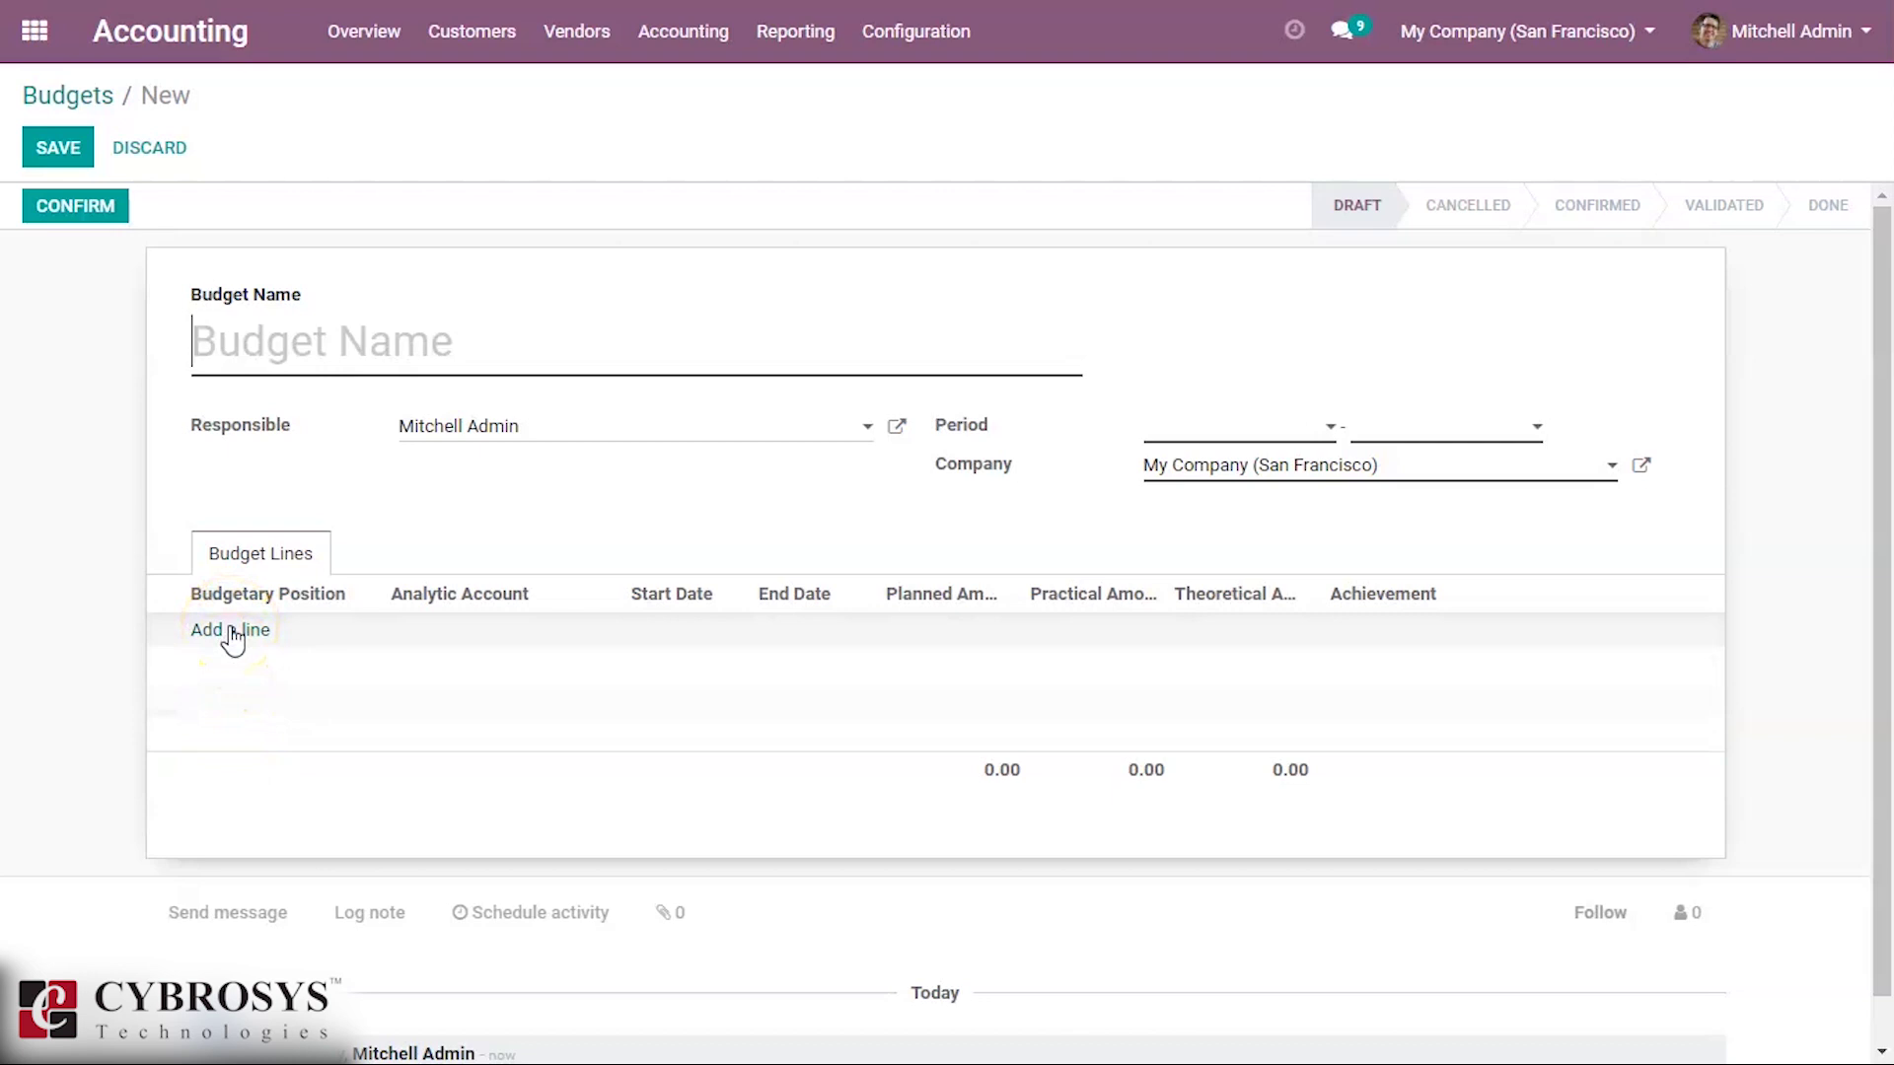
pyautogui.click(233, 631)
pyautogui.click(286, 349)
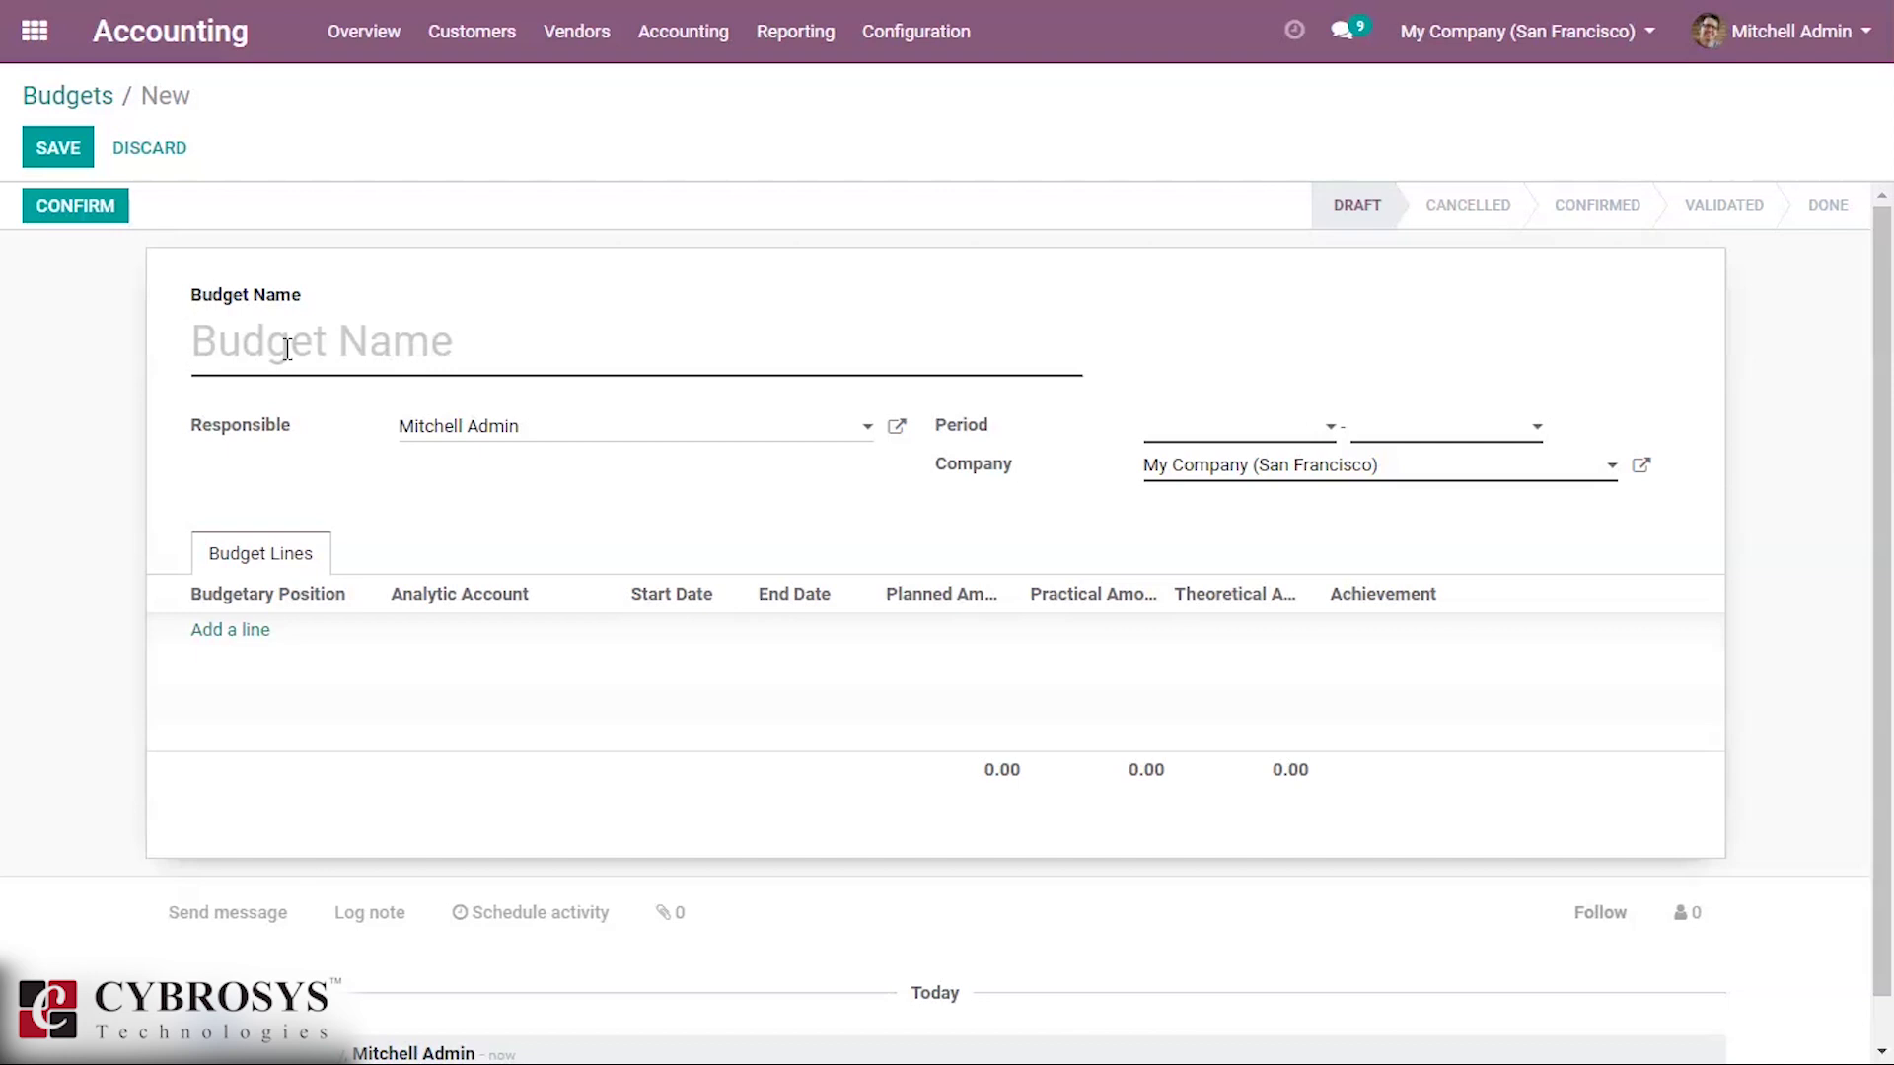
pyautogui.write('new bra')
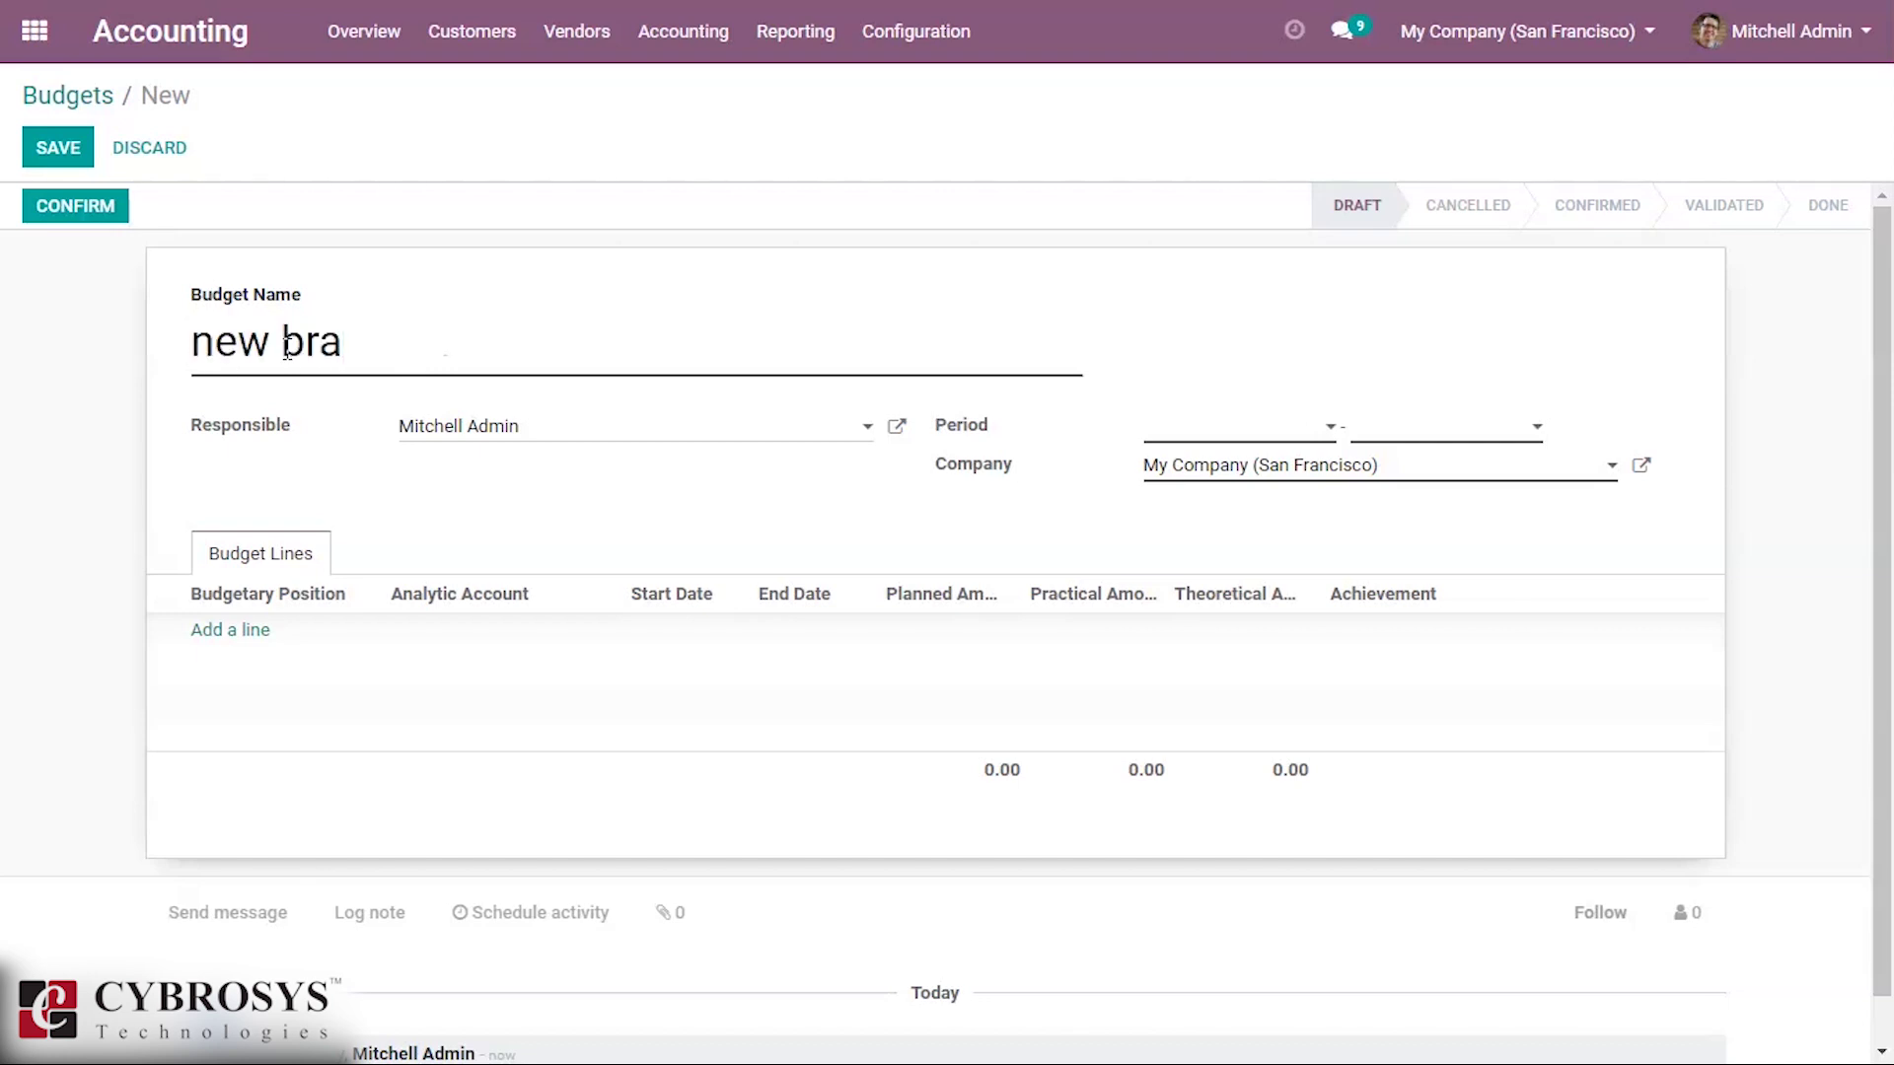
pyautogui.write('nch')
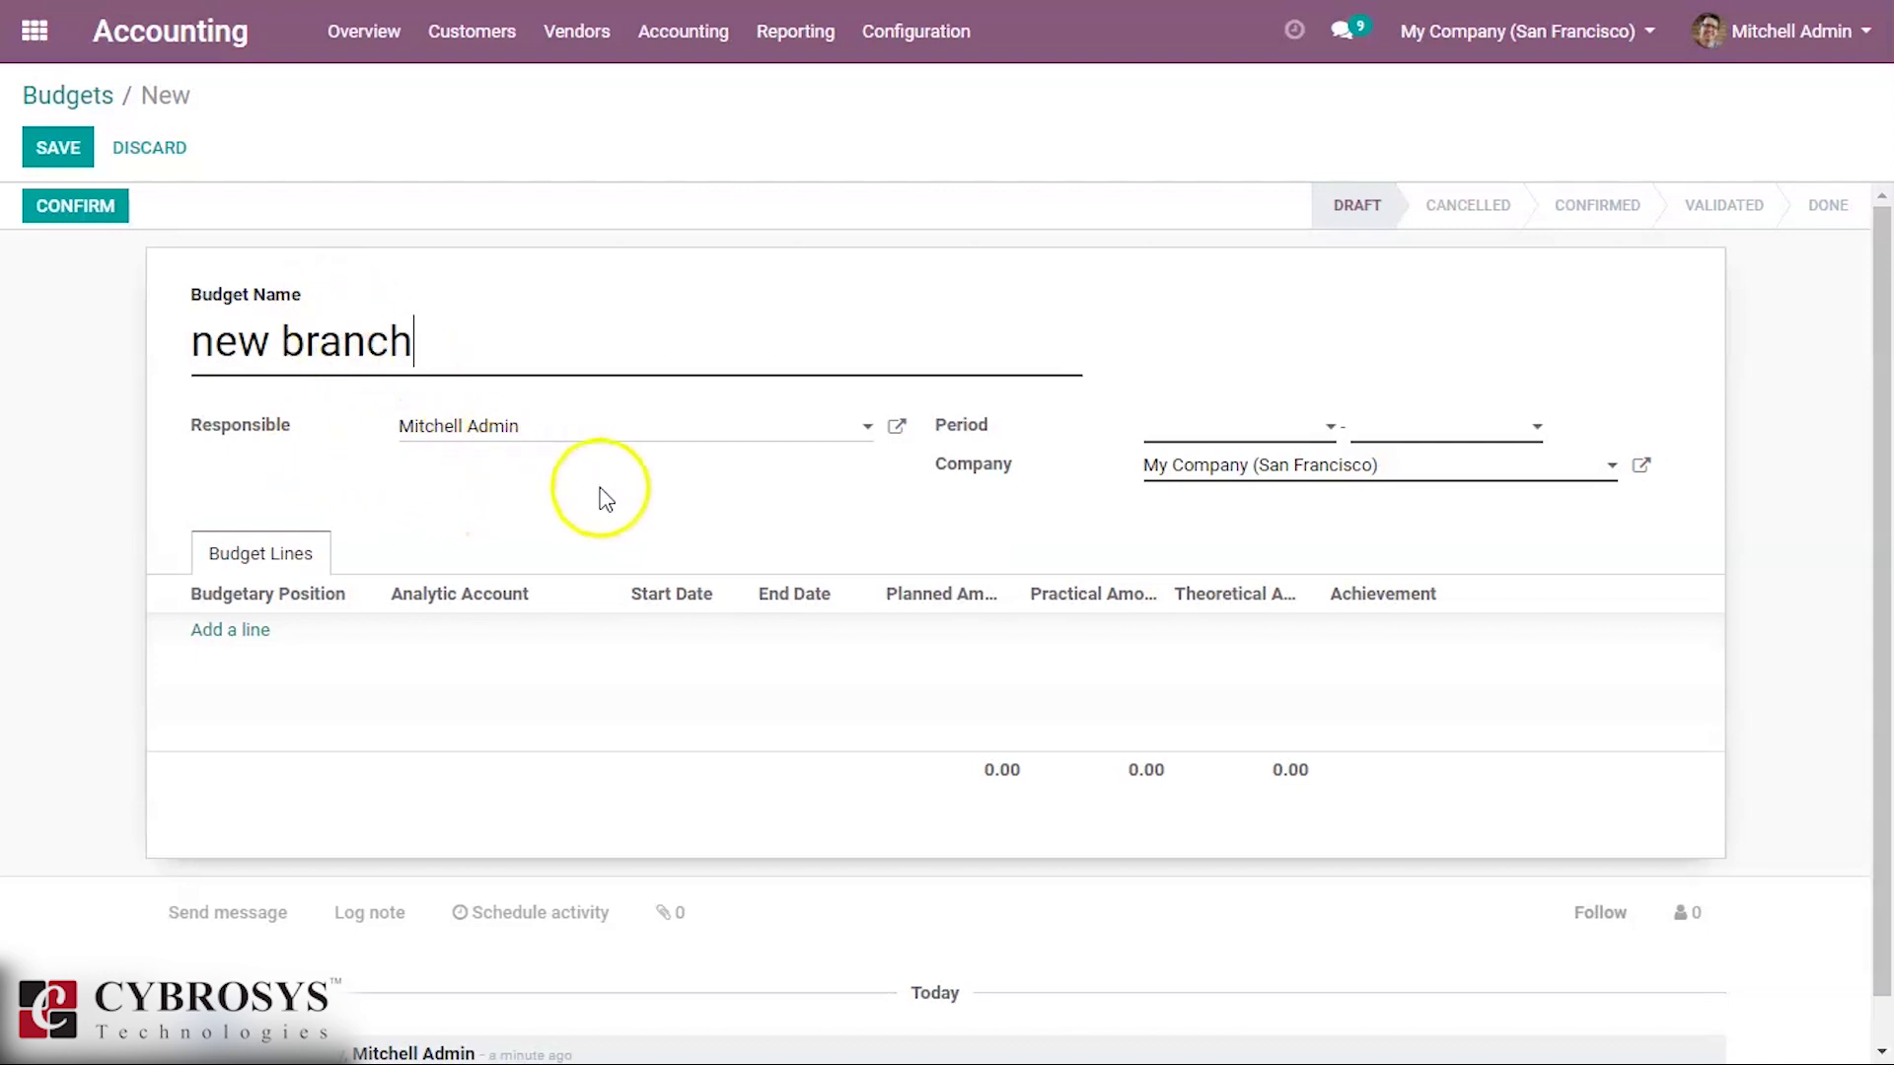
pyautogui.click(1245, 444)
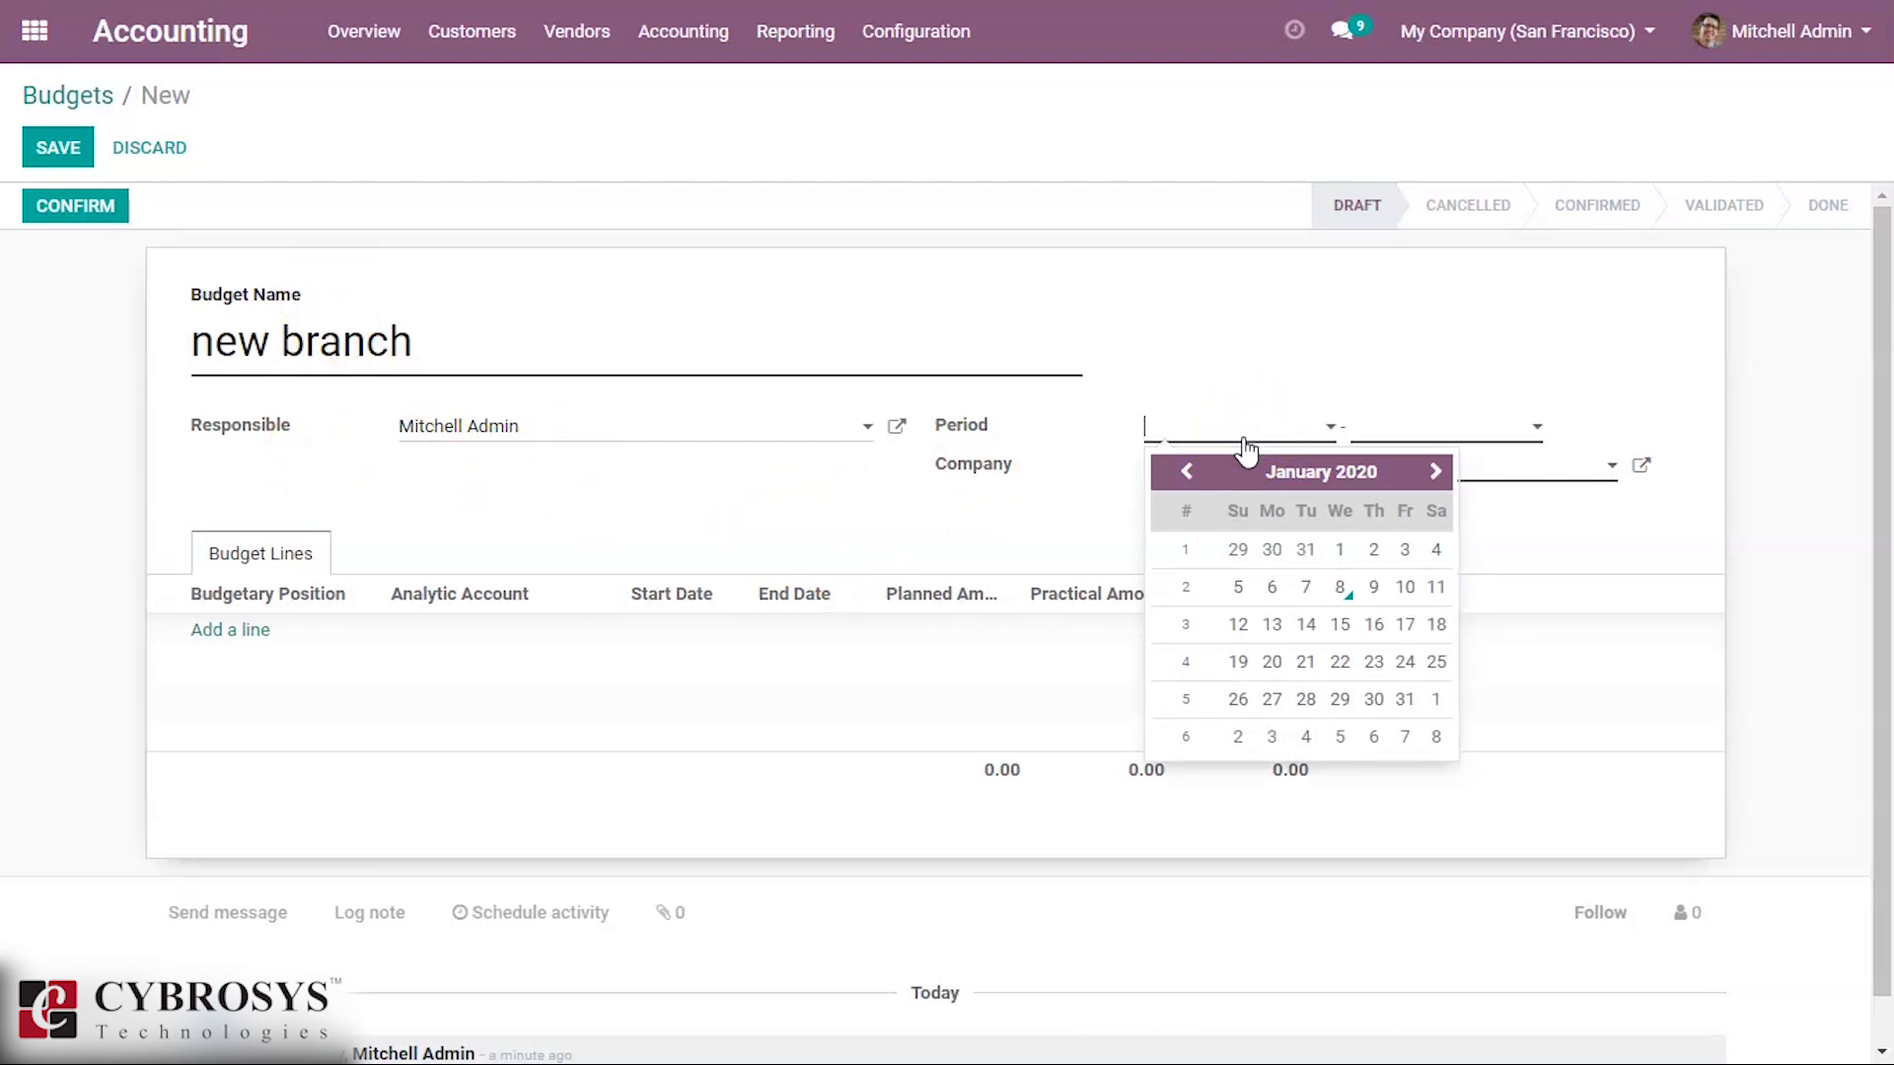
# Set the budget period from 01/01/2020 to 12/31/2020 and add a budget line
pyautogui.click(1342, 552)
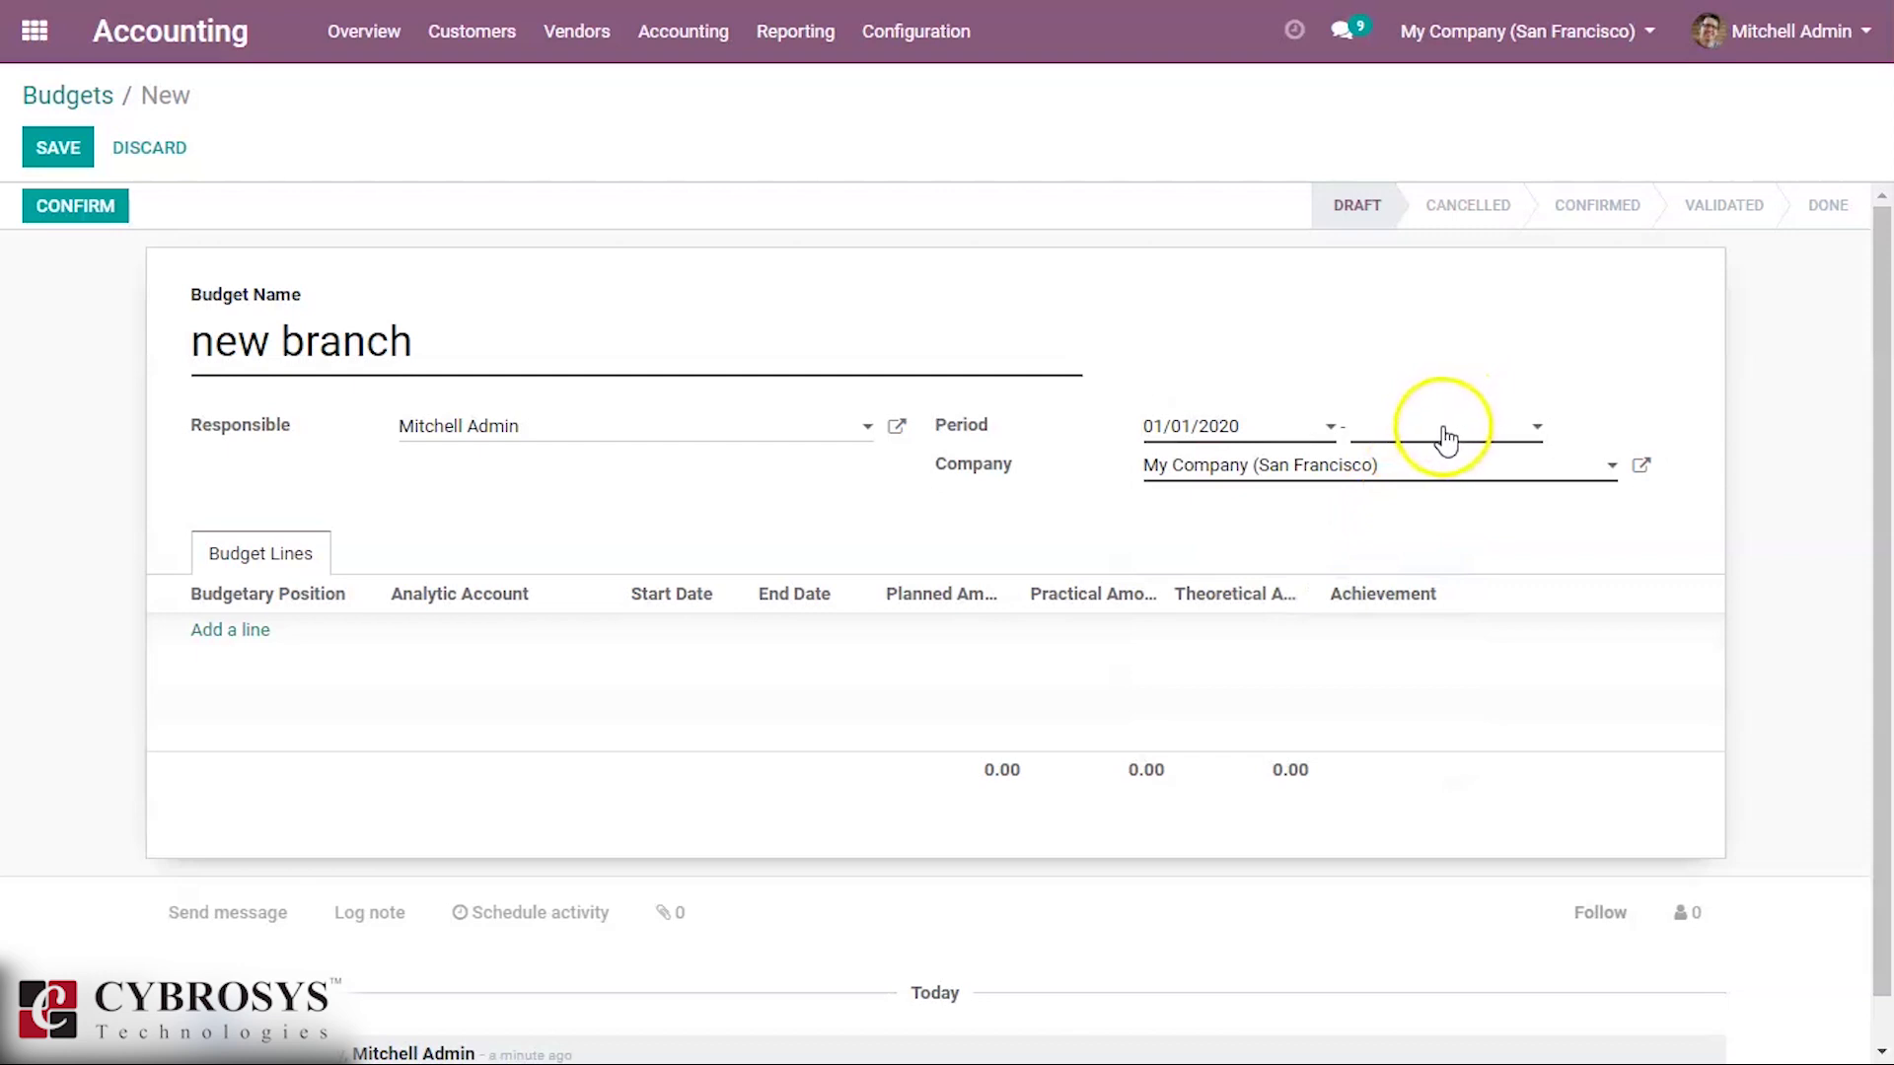
pyautogui.click(1445, 434)
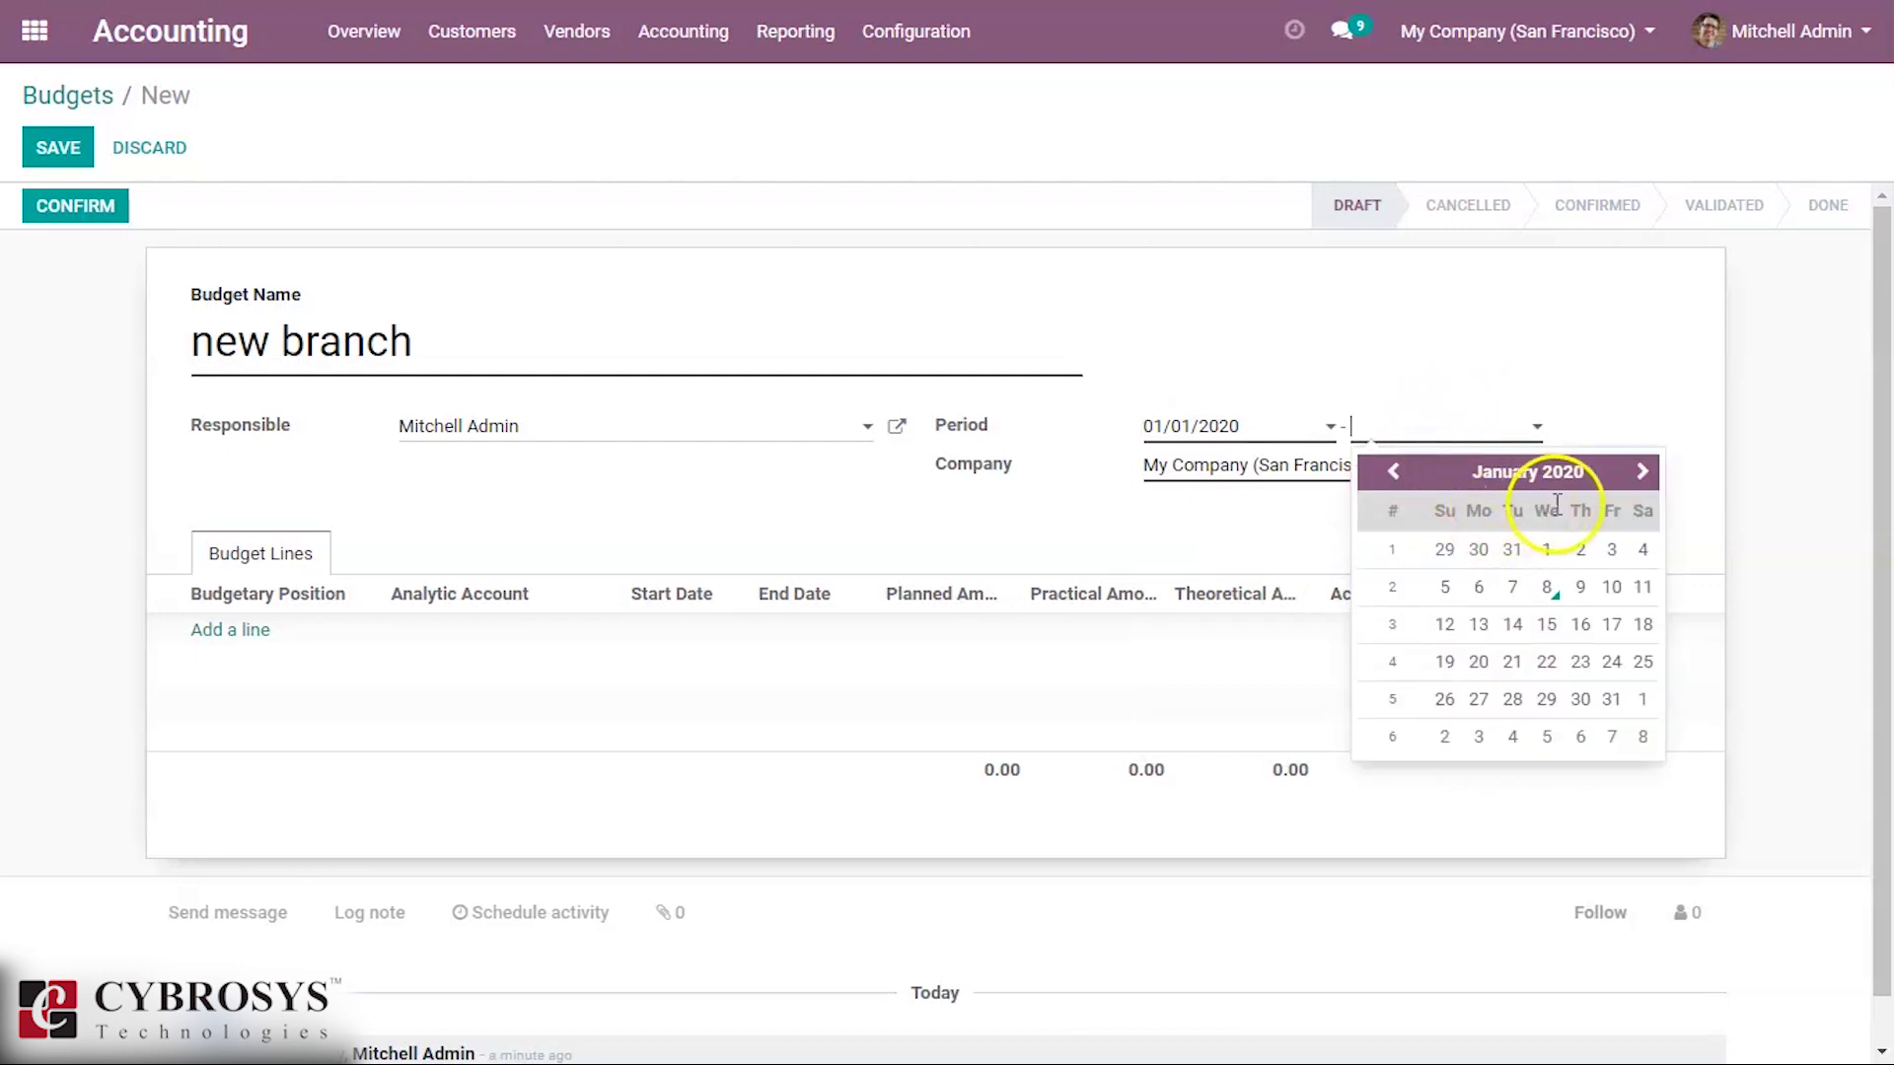
pyautogui.click(1538, 477)
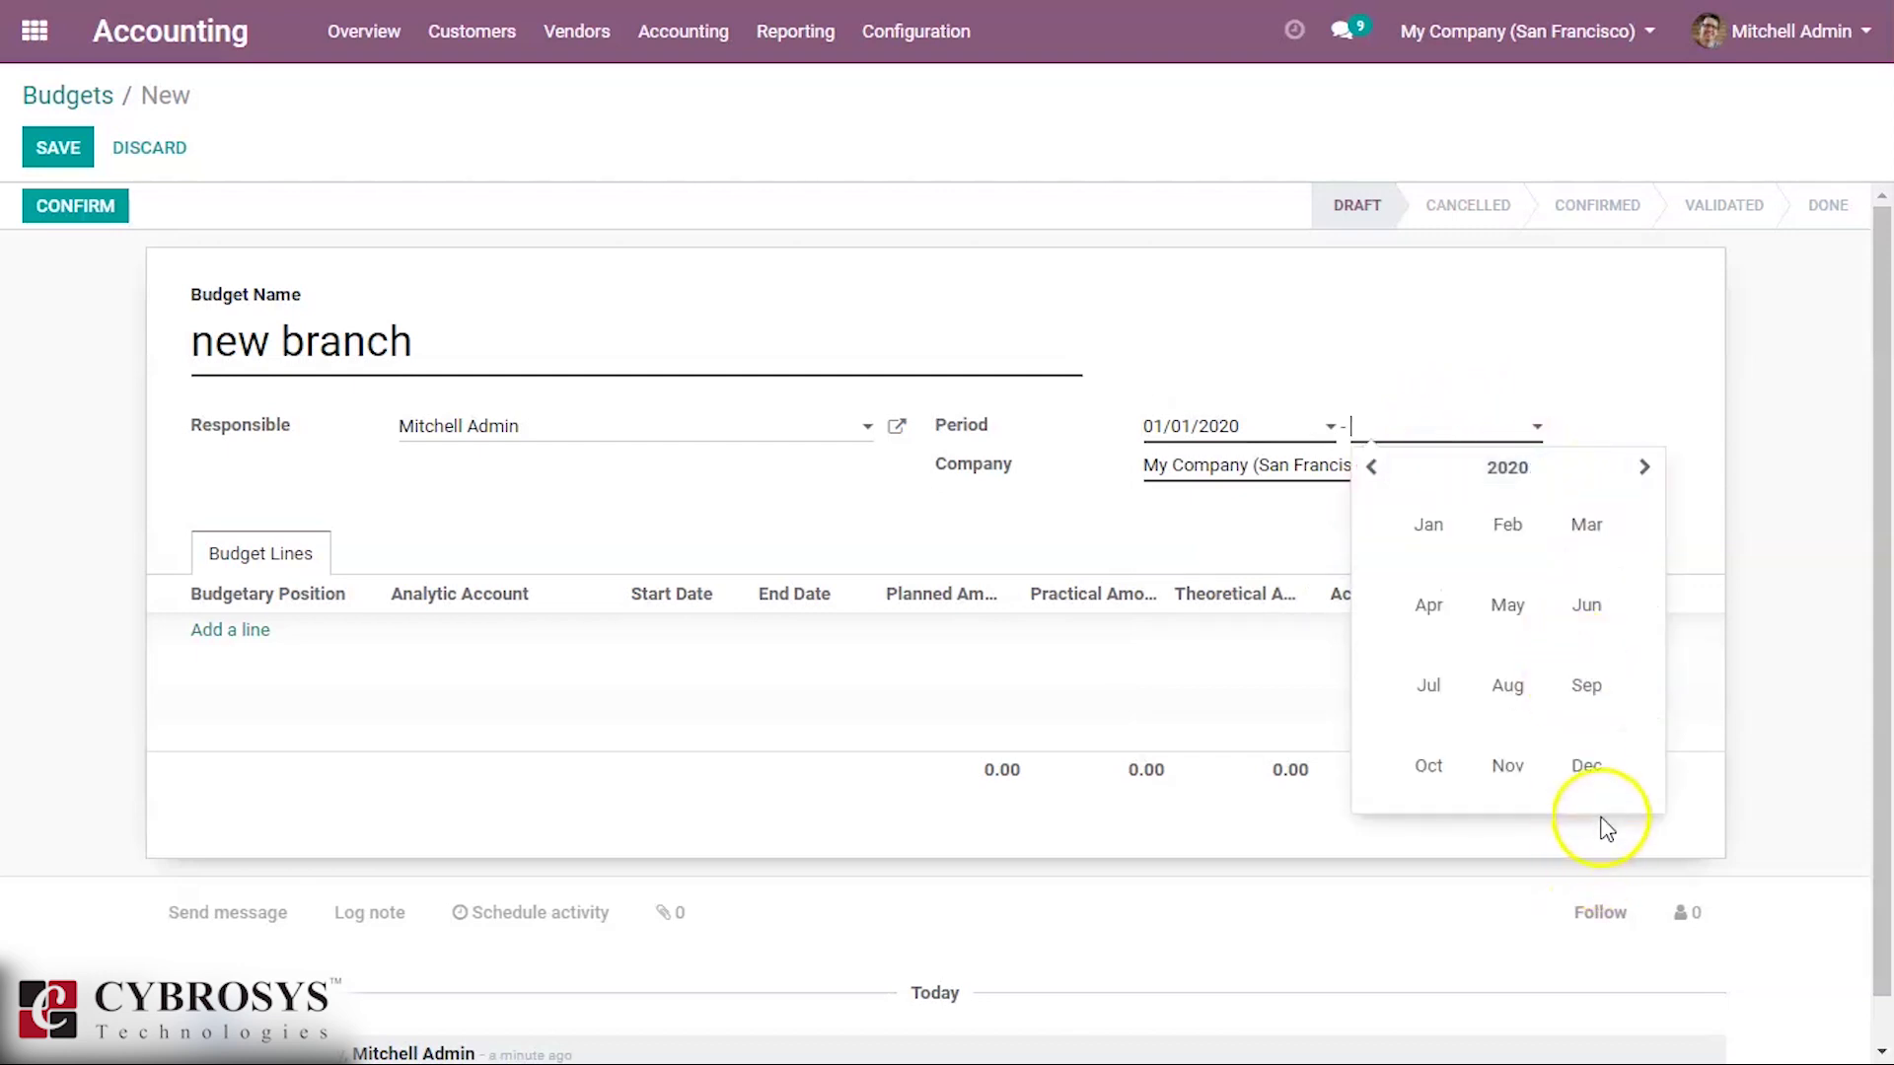
pyautogui.click(1604, 784)
pyautogui.click(1579, 699)
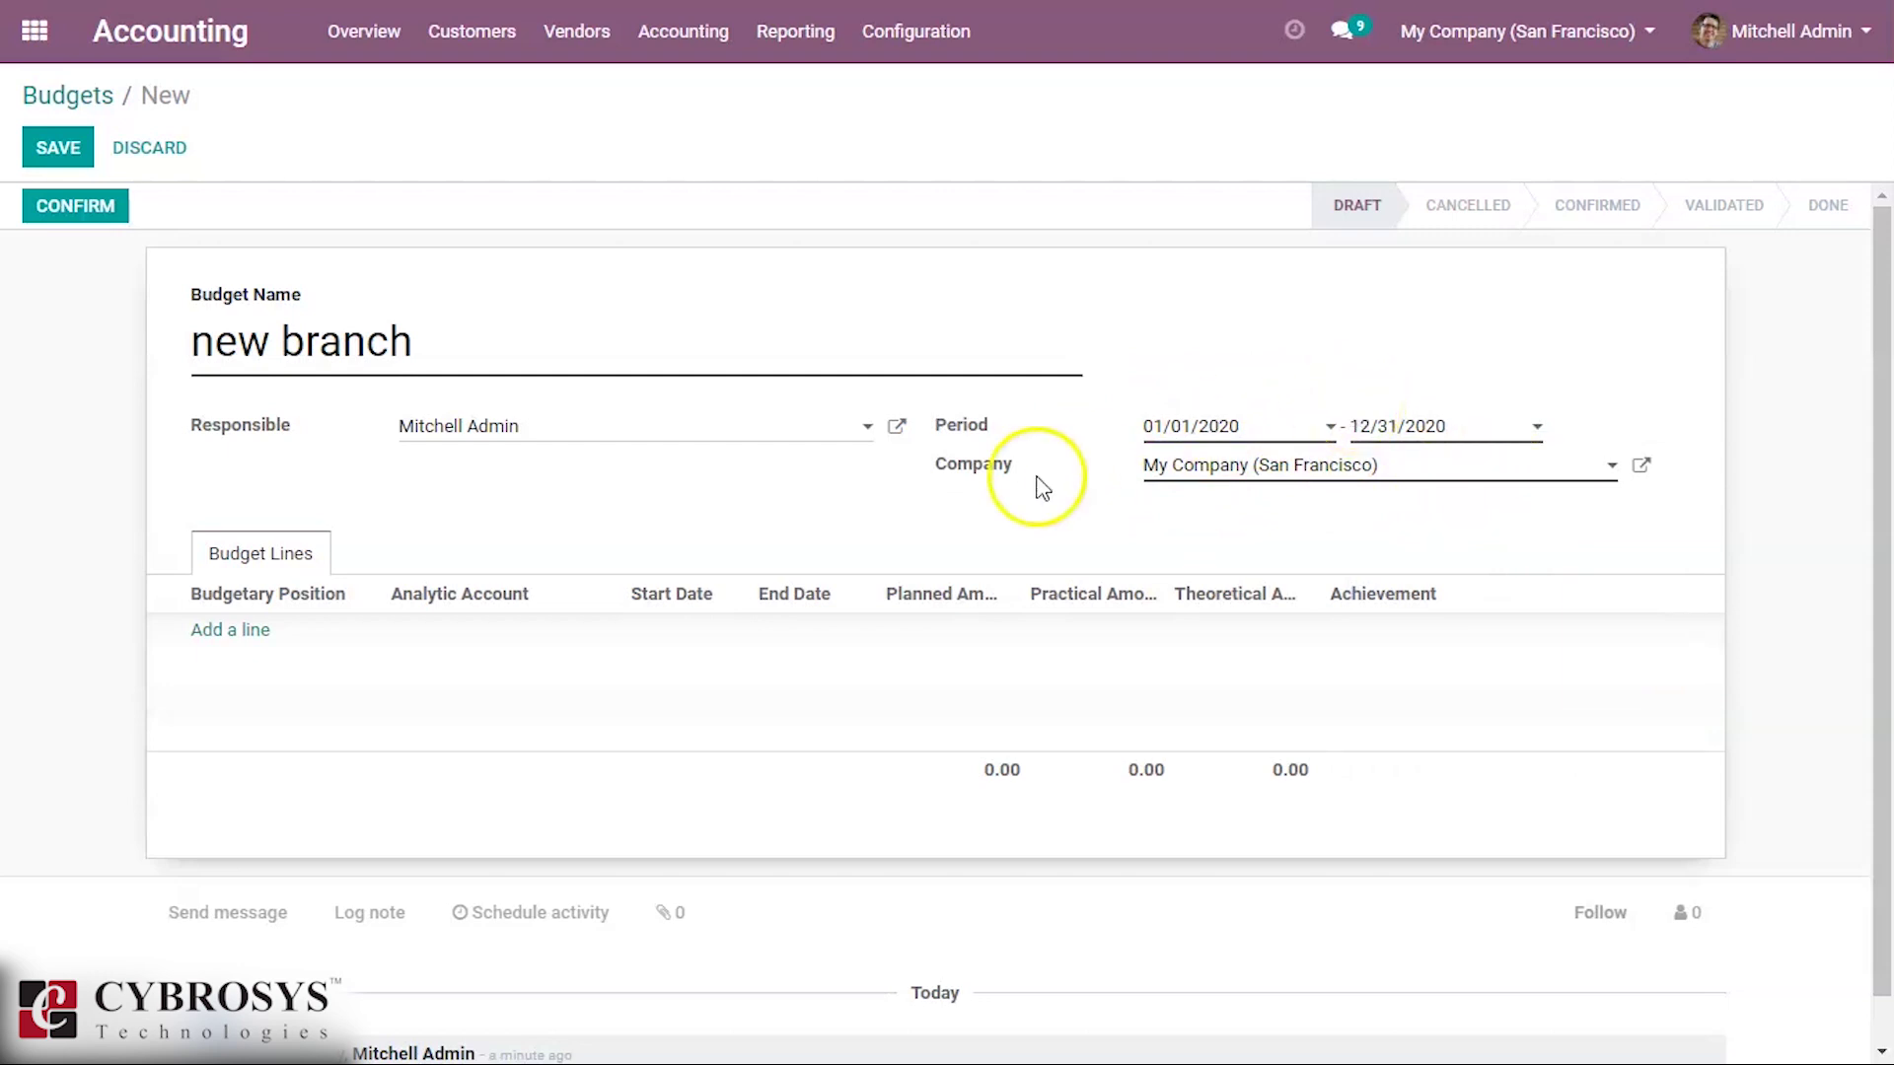
pyautogui.click(245, 636)
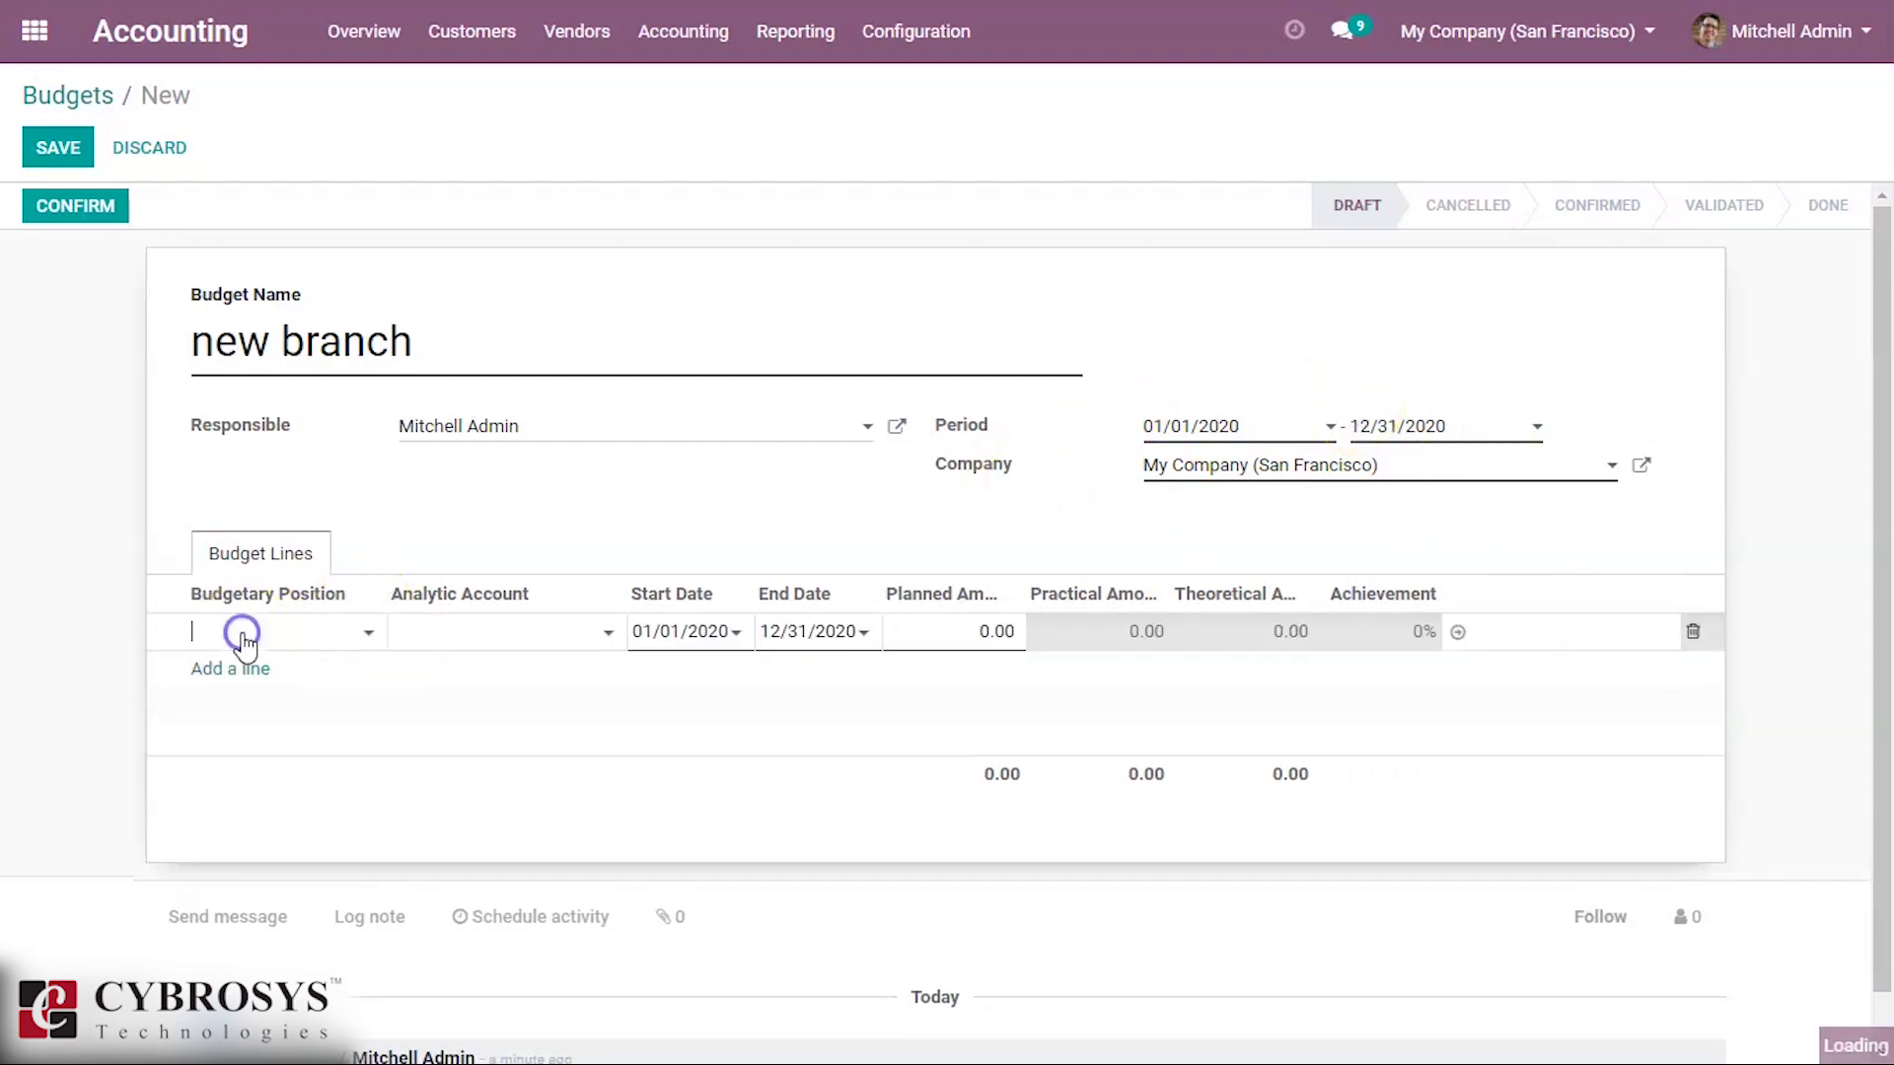
# Bring up the Budgetary Position choices on the new budget line
pyautogui.click(245, 639)
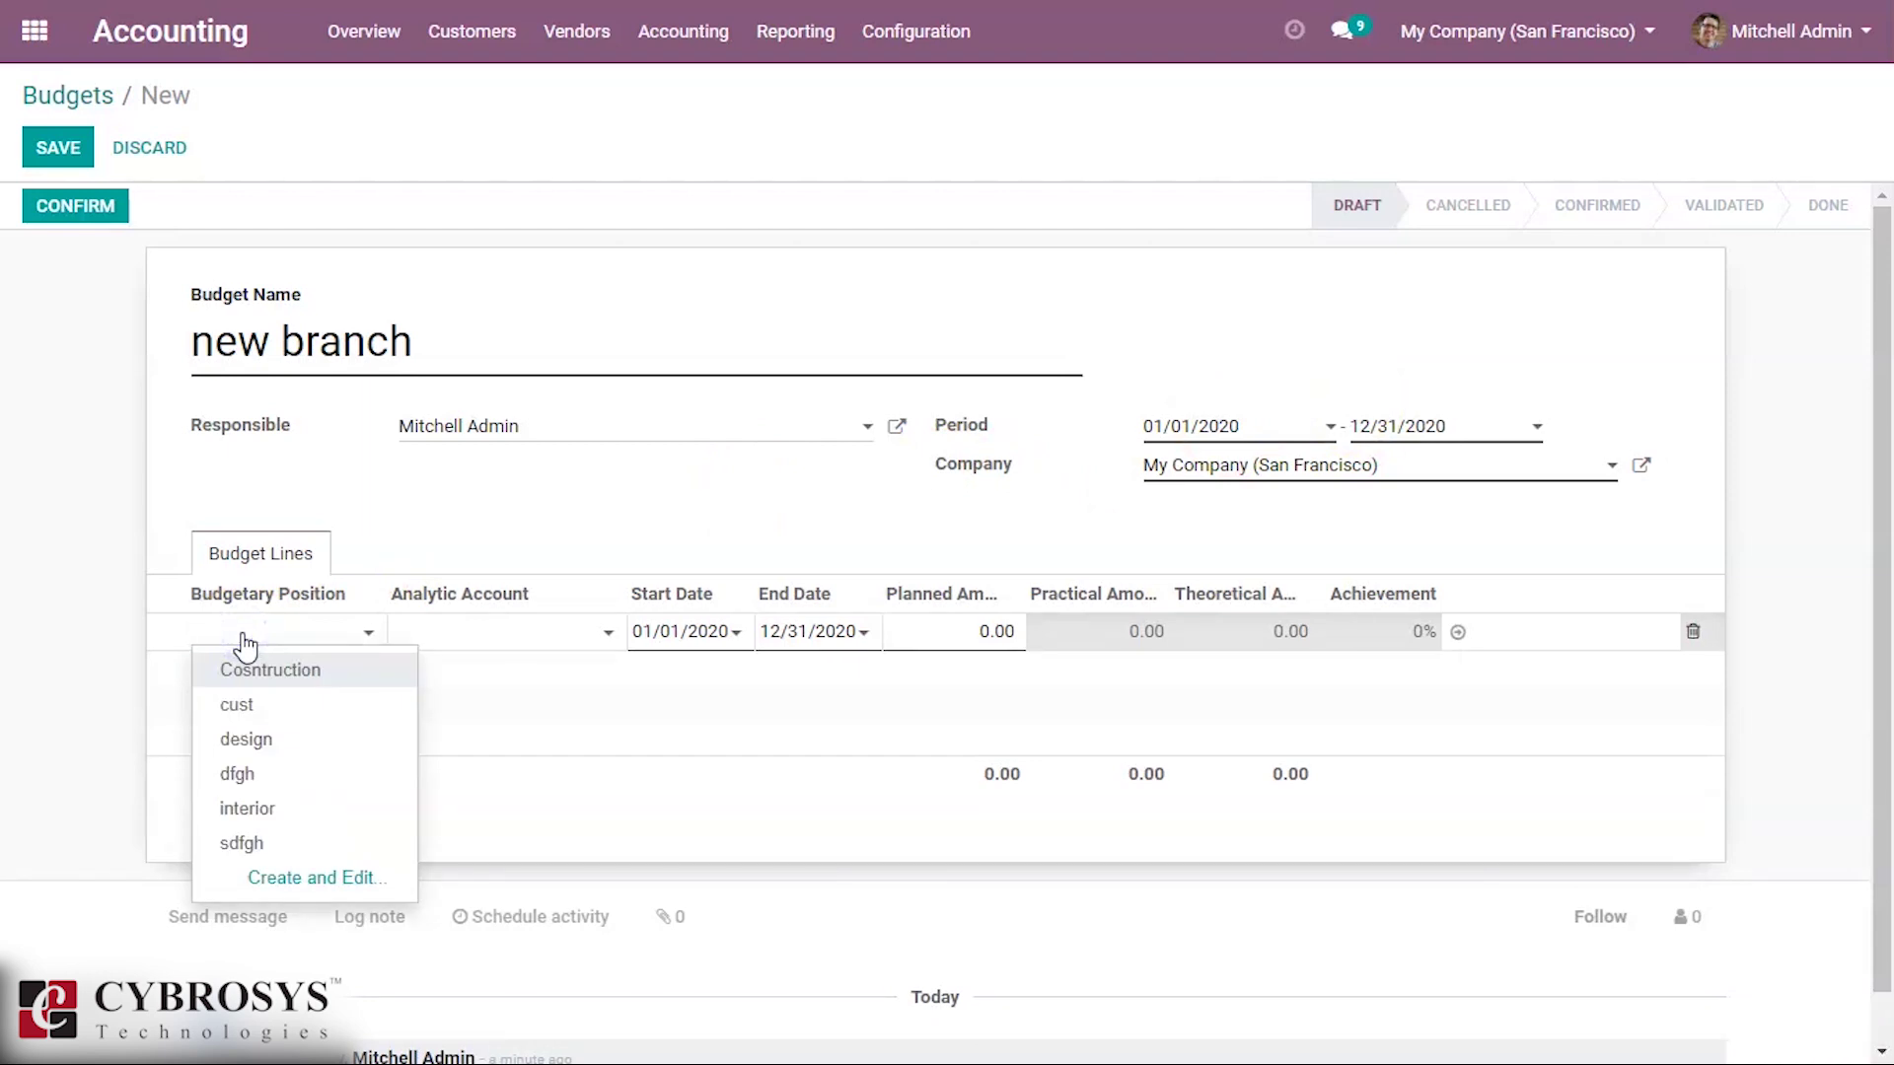
pyautogui.click(244, 638)
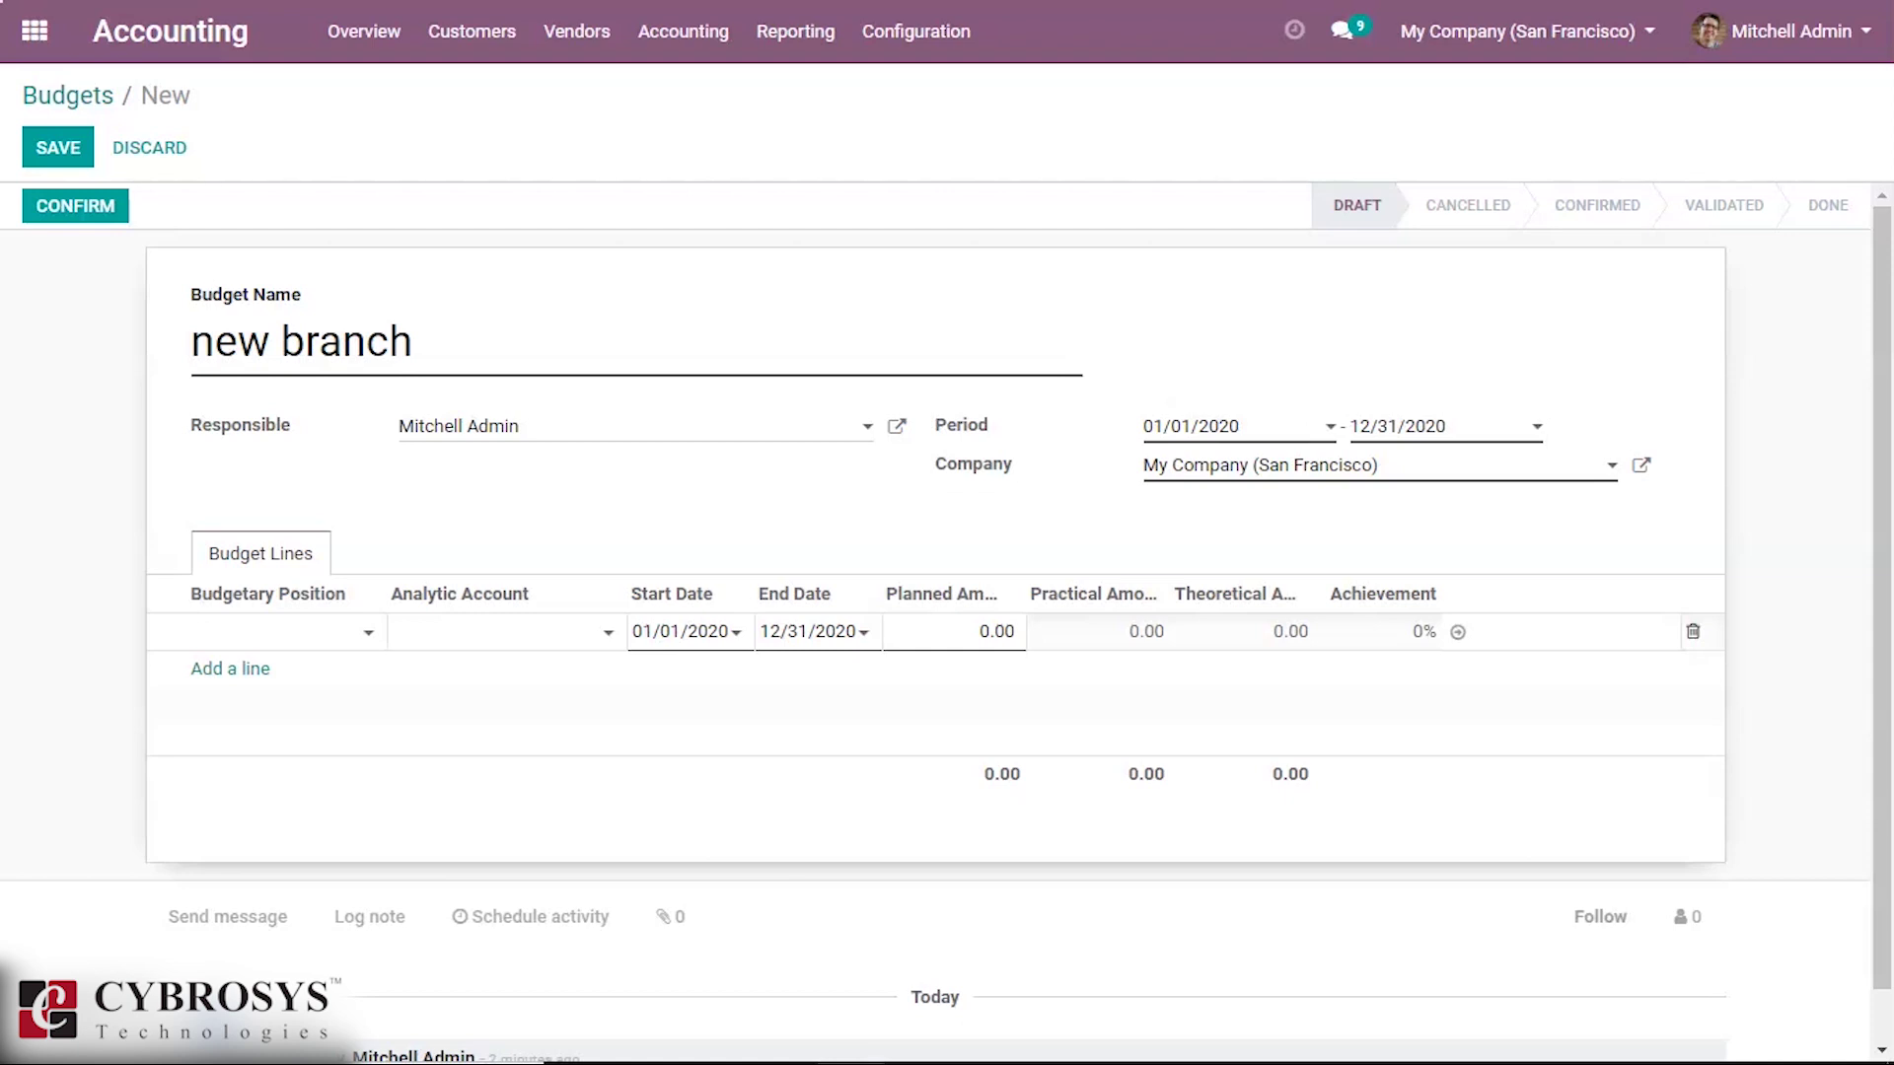
pyautogui.click(257, 631)
# Create a budgetary position named 'work' and bring up accounts to attach
pyautogui.click(293, 890)
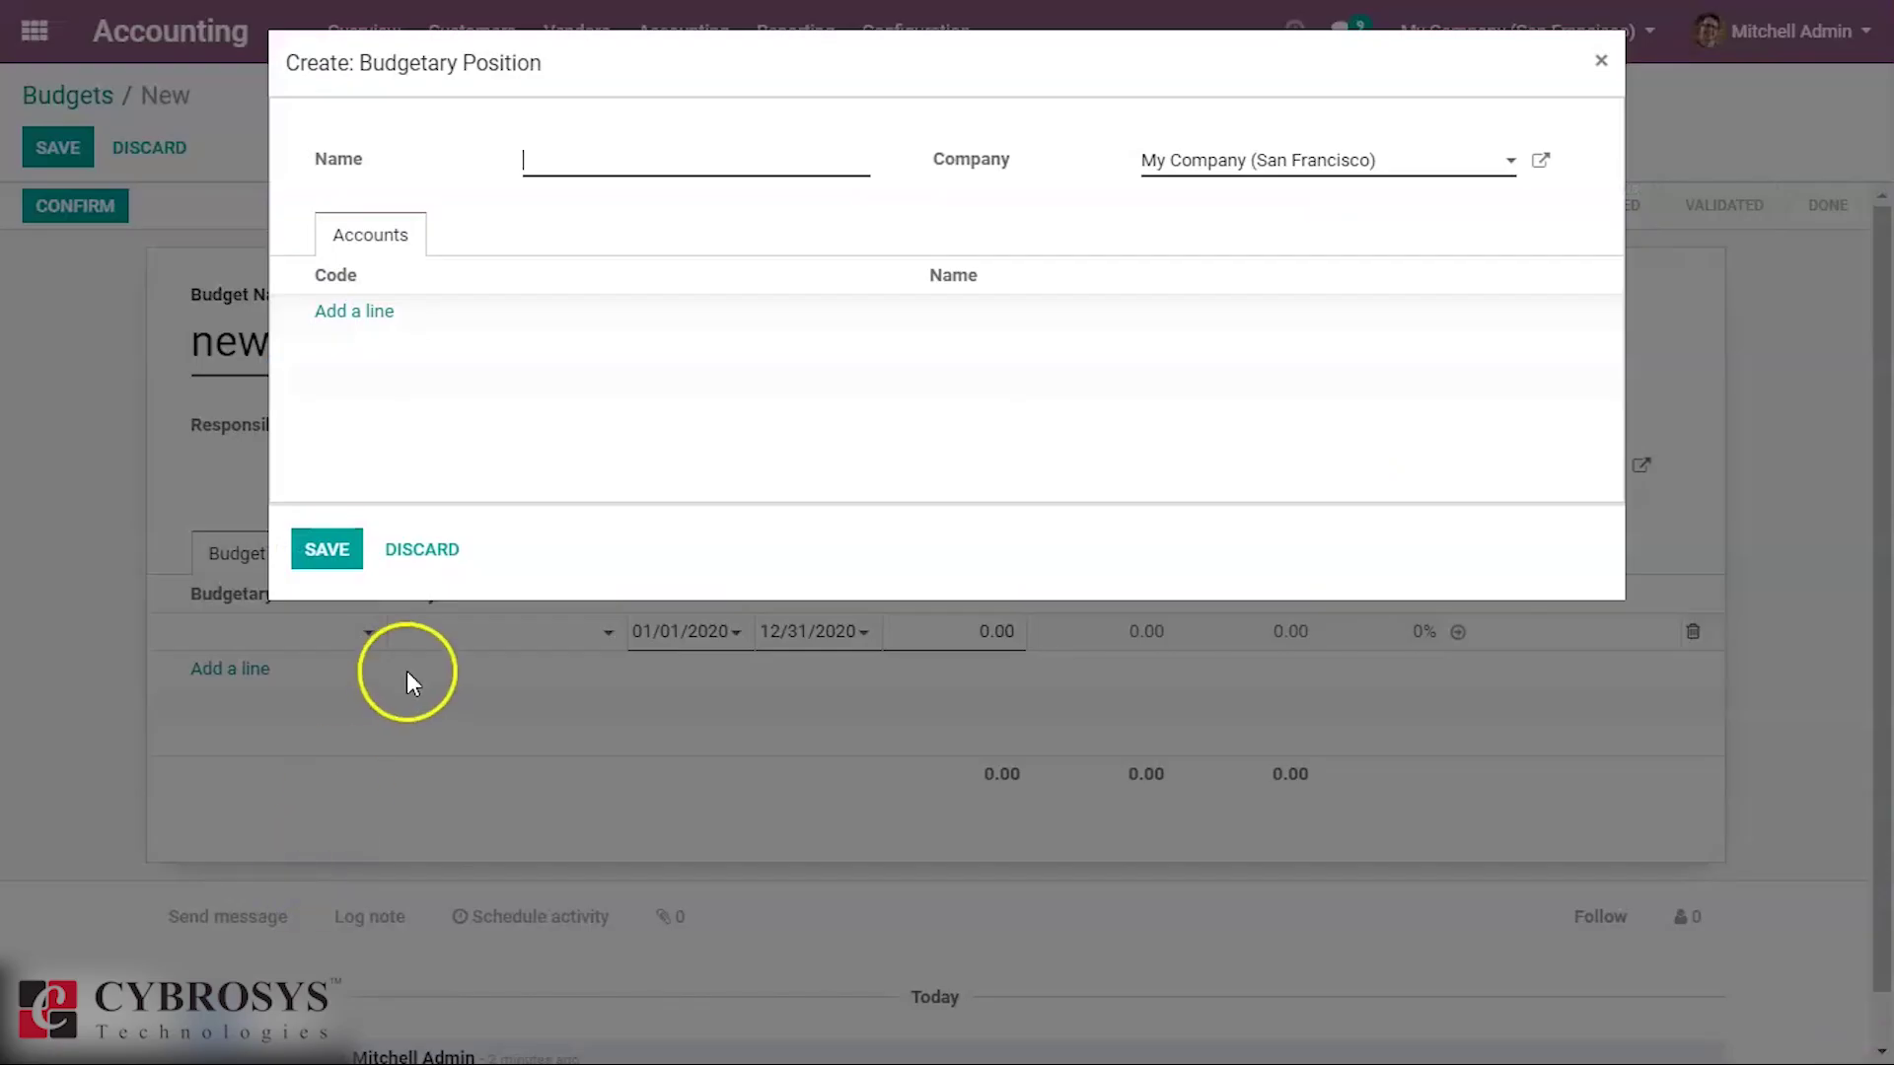
pyautogui.click(682, 158)
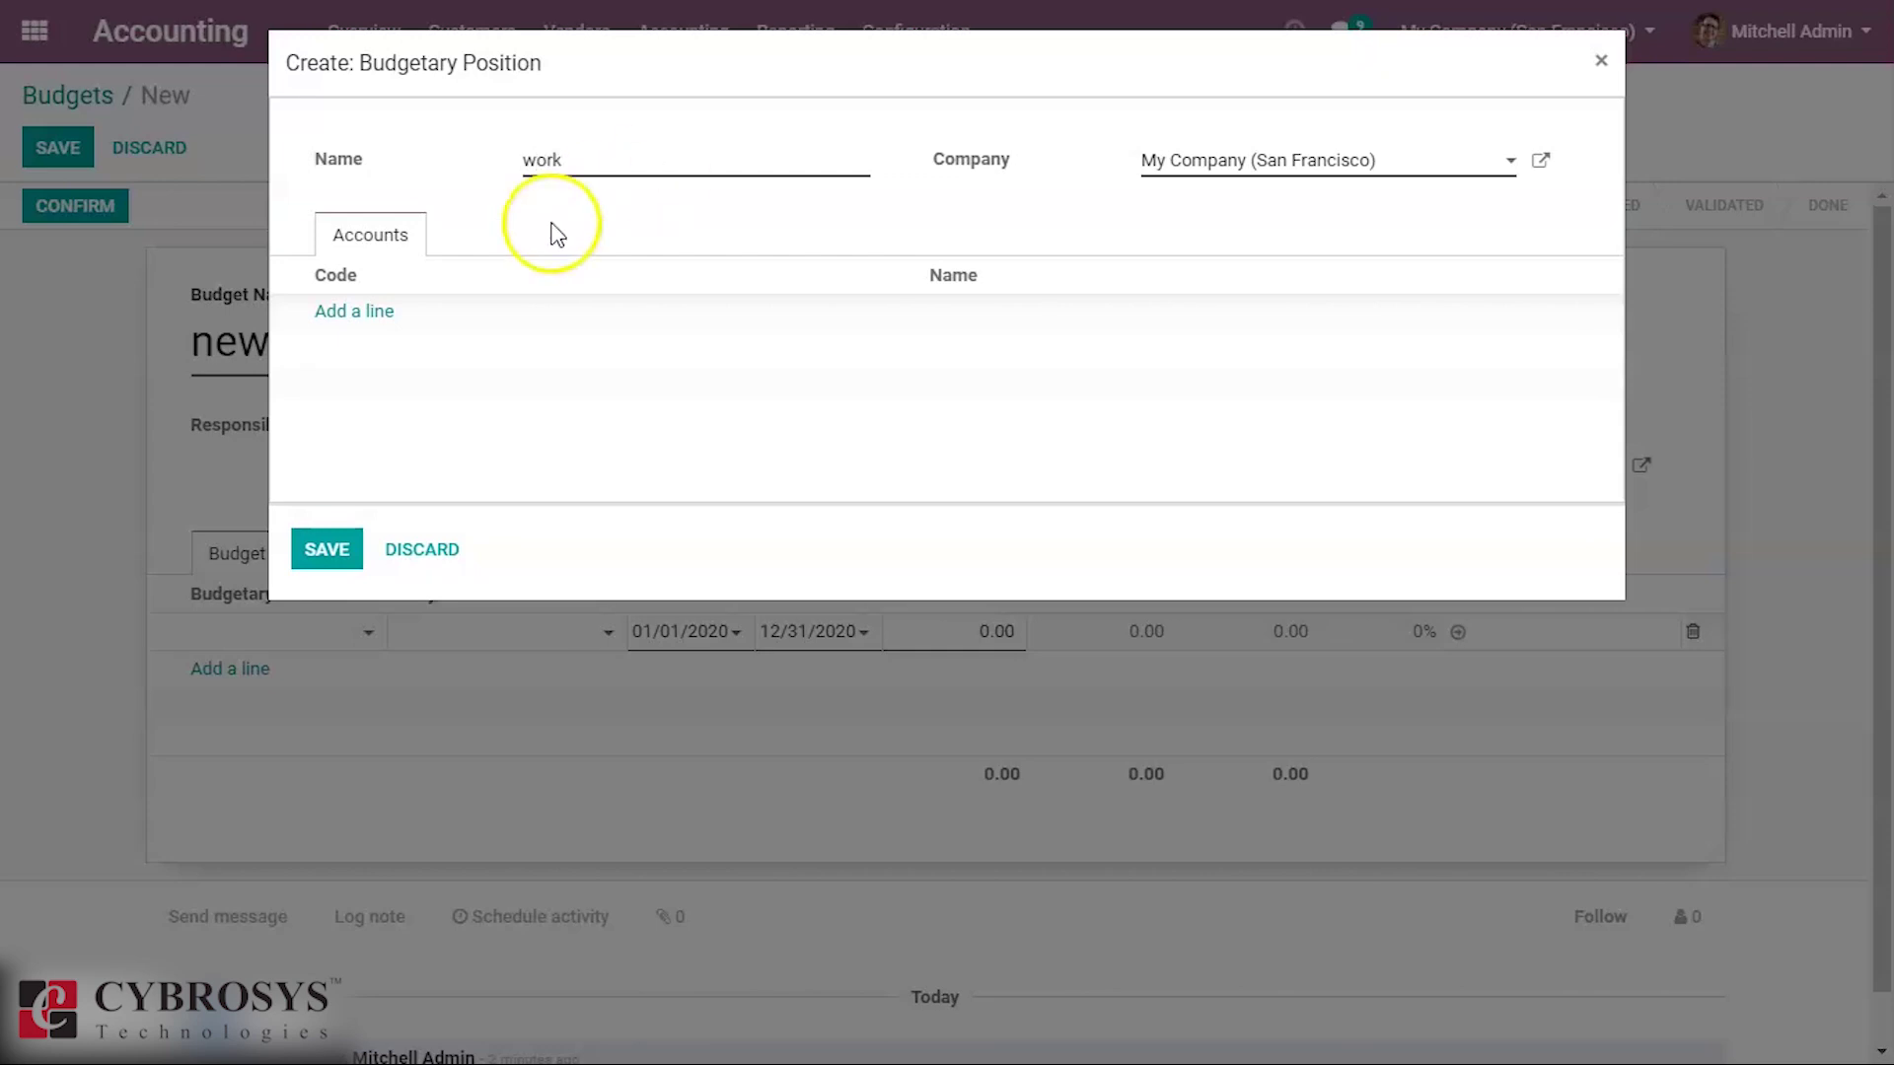
pyautogui.click(342, 311)
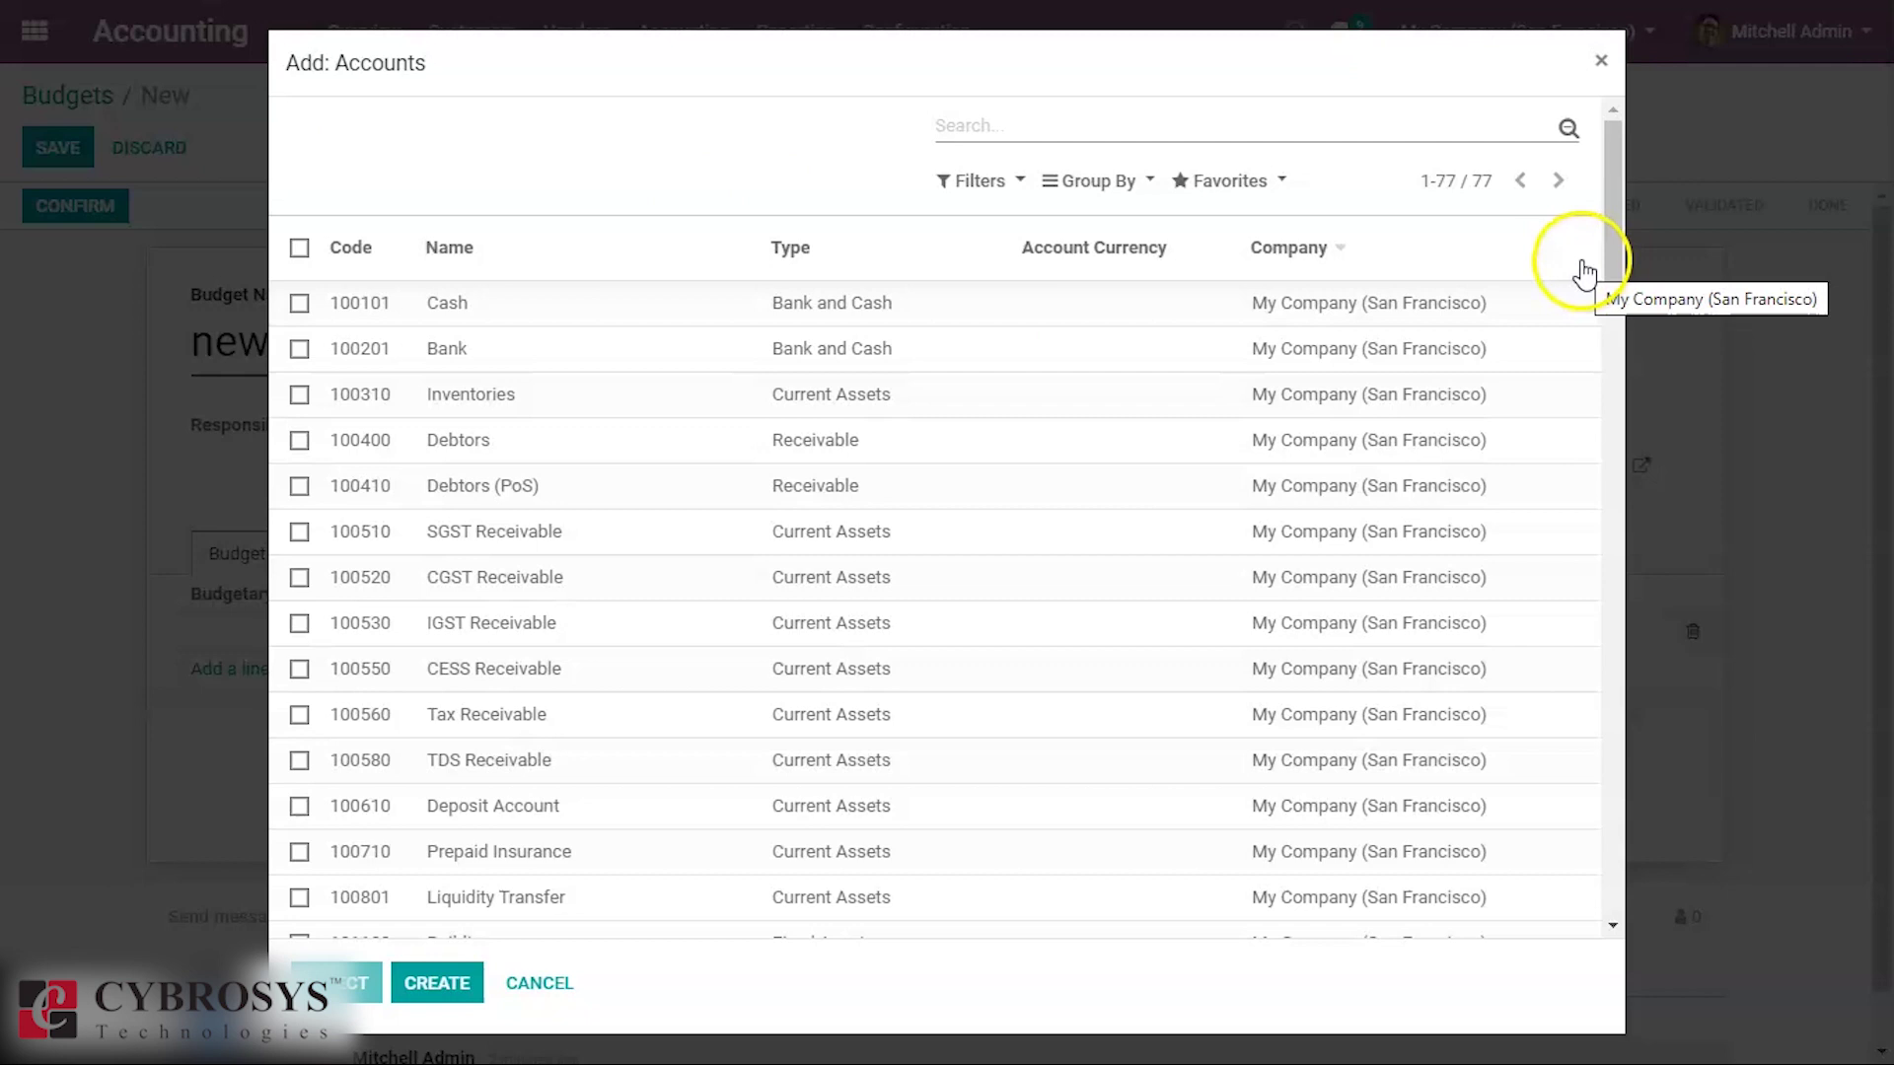
pyautogui.moveTo(1607, 203); pyautogui.dragTo(1551, 591)
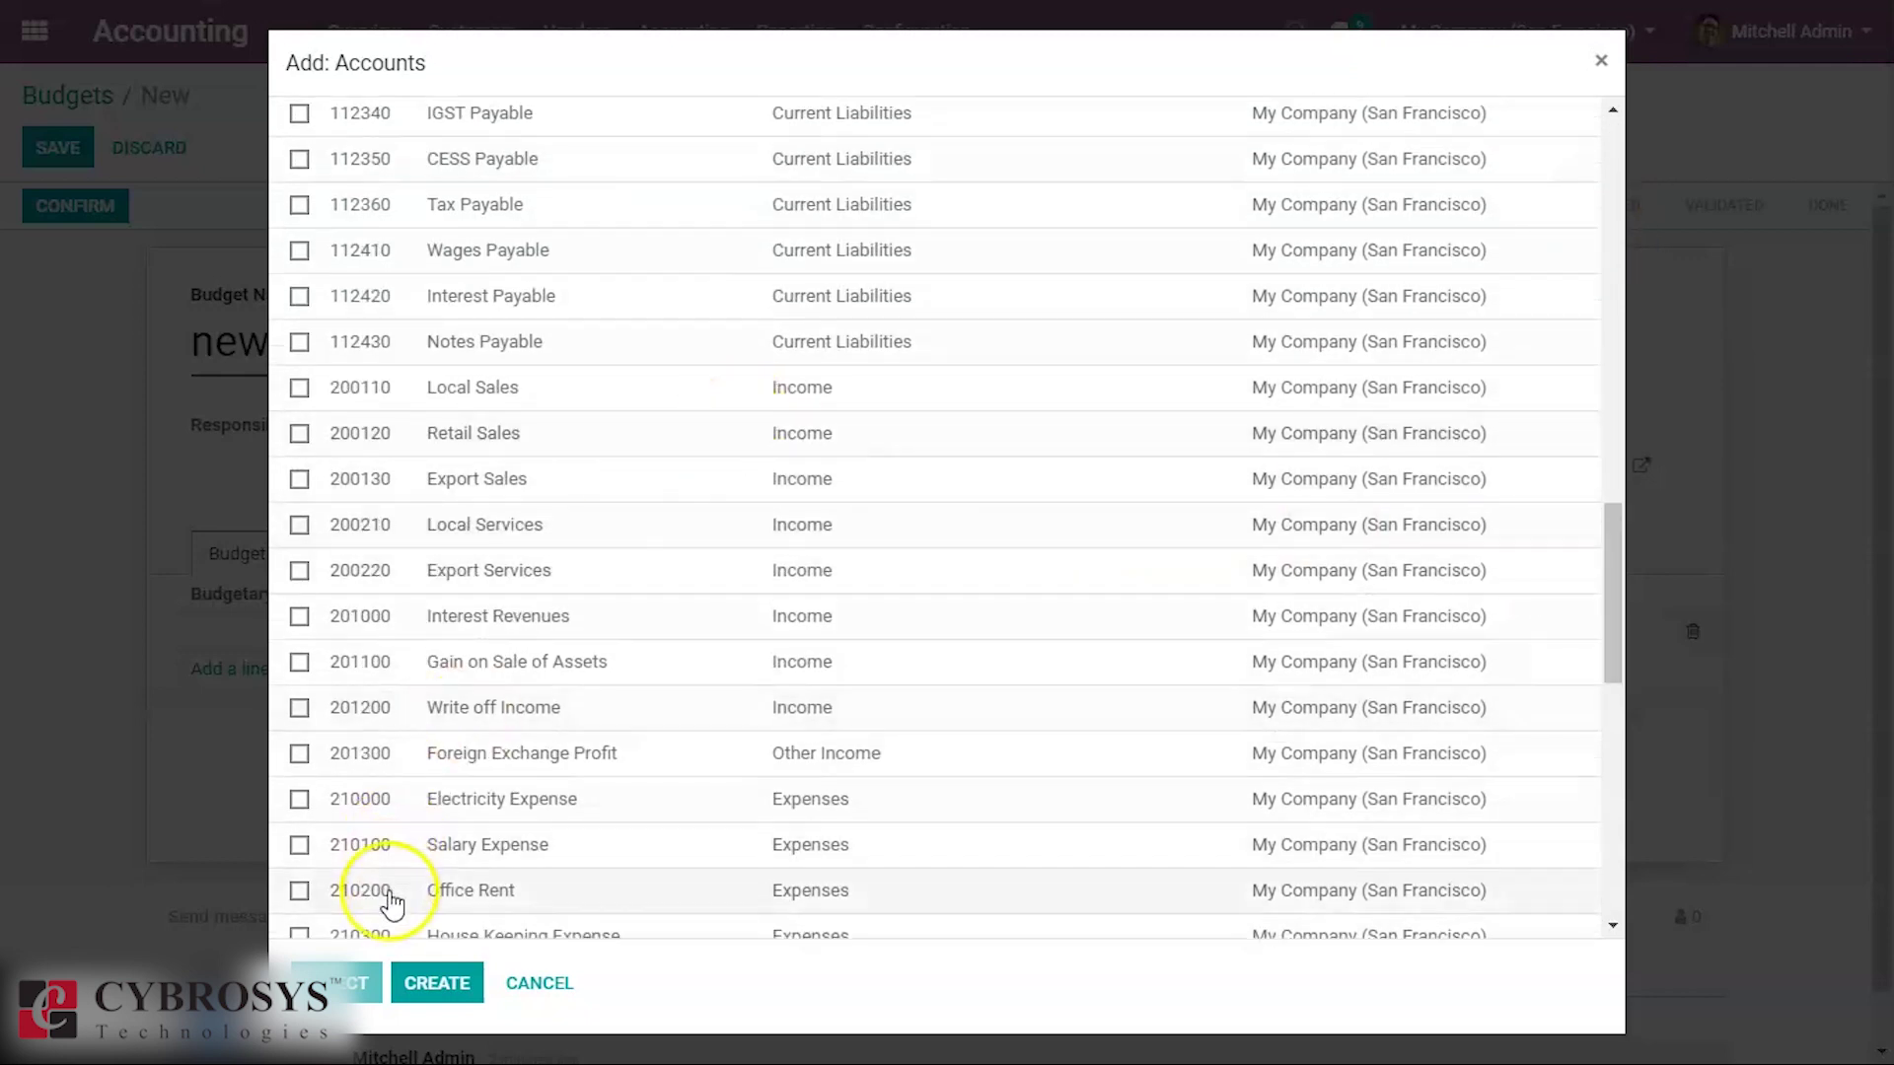
# Create Income account 011 'demo', attach it to the work position, and save the position
pyautogui.click(437, 983)
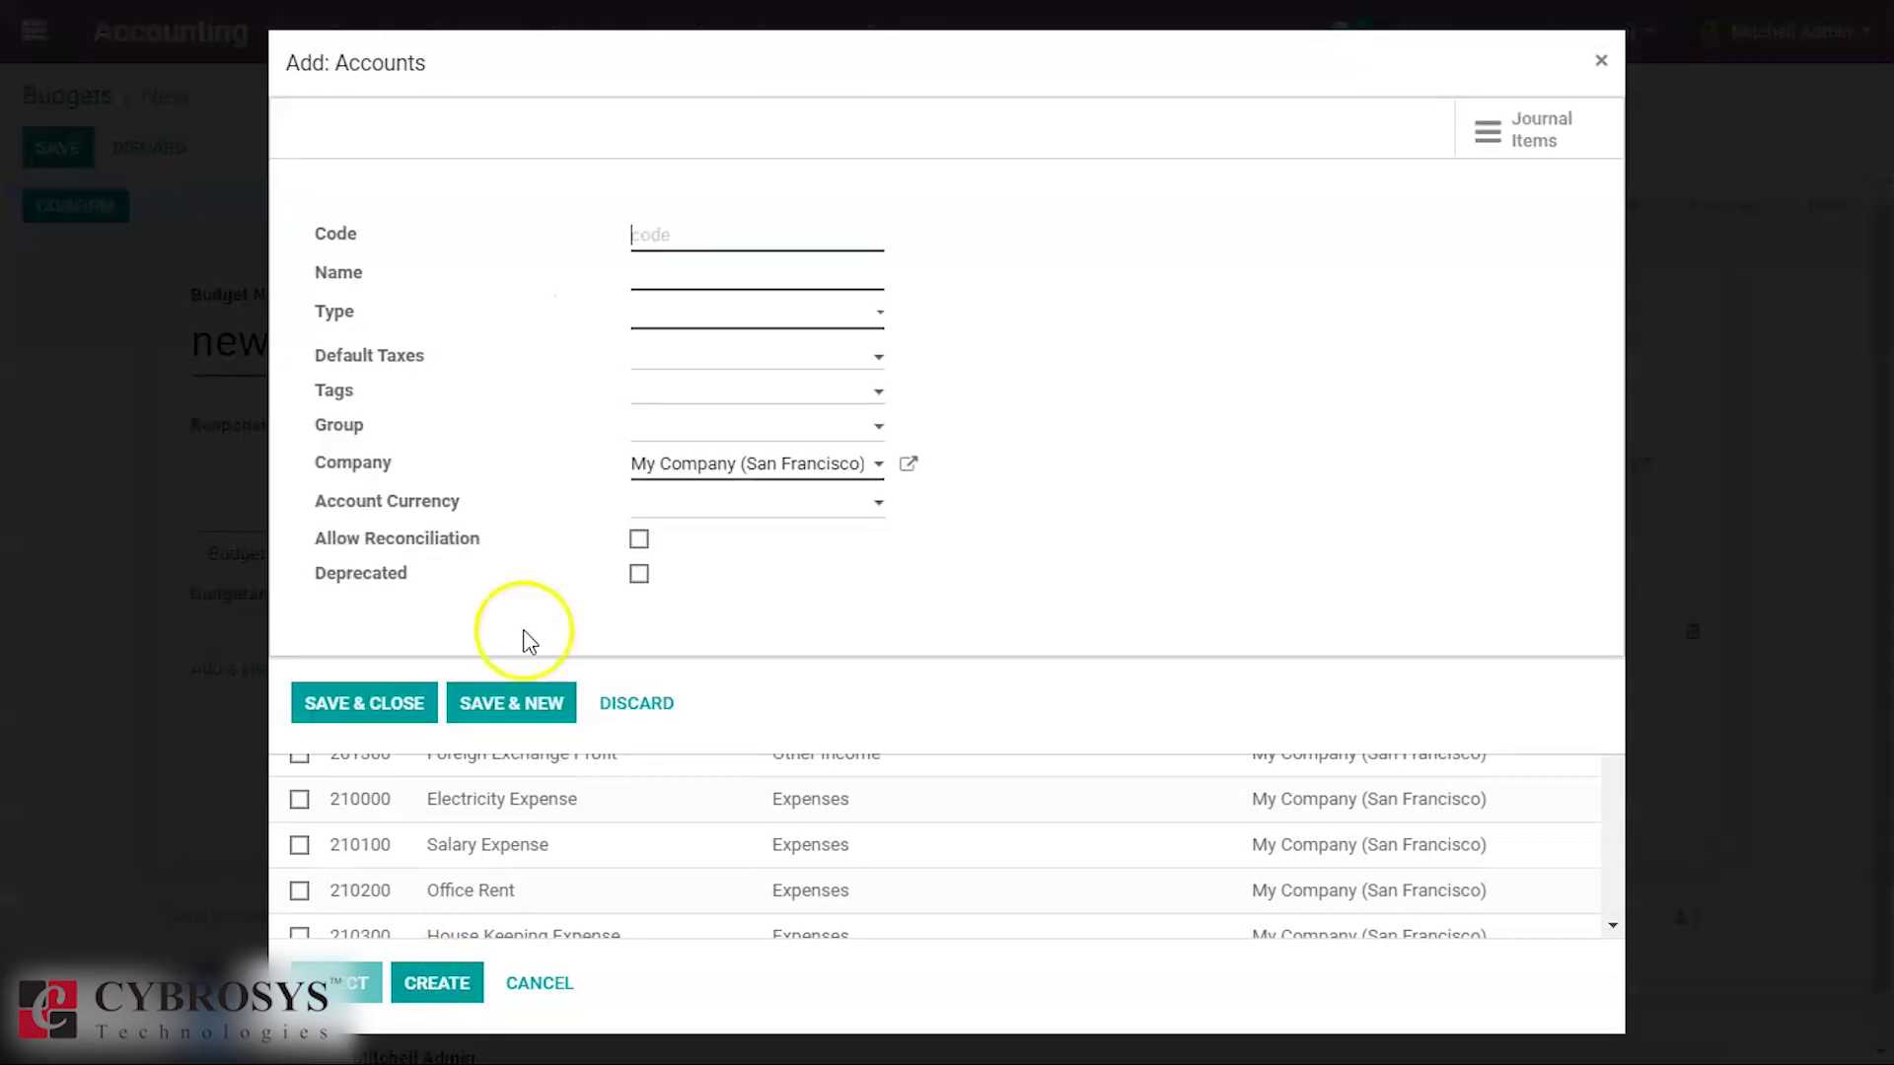
pyautogui.click(708, 247)
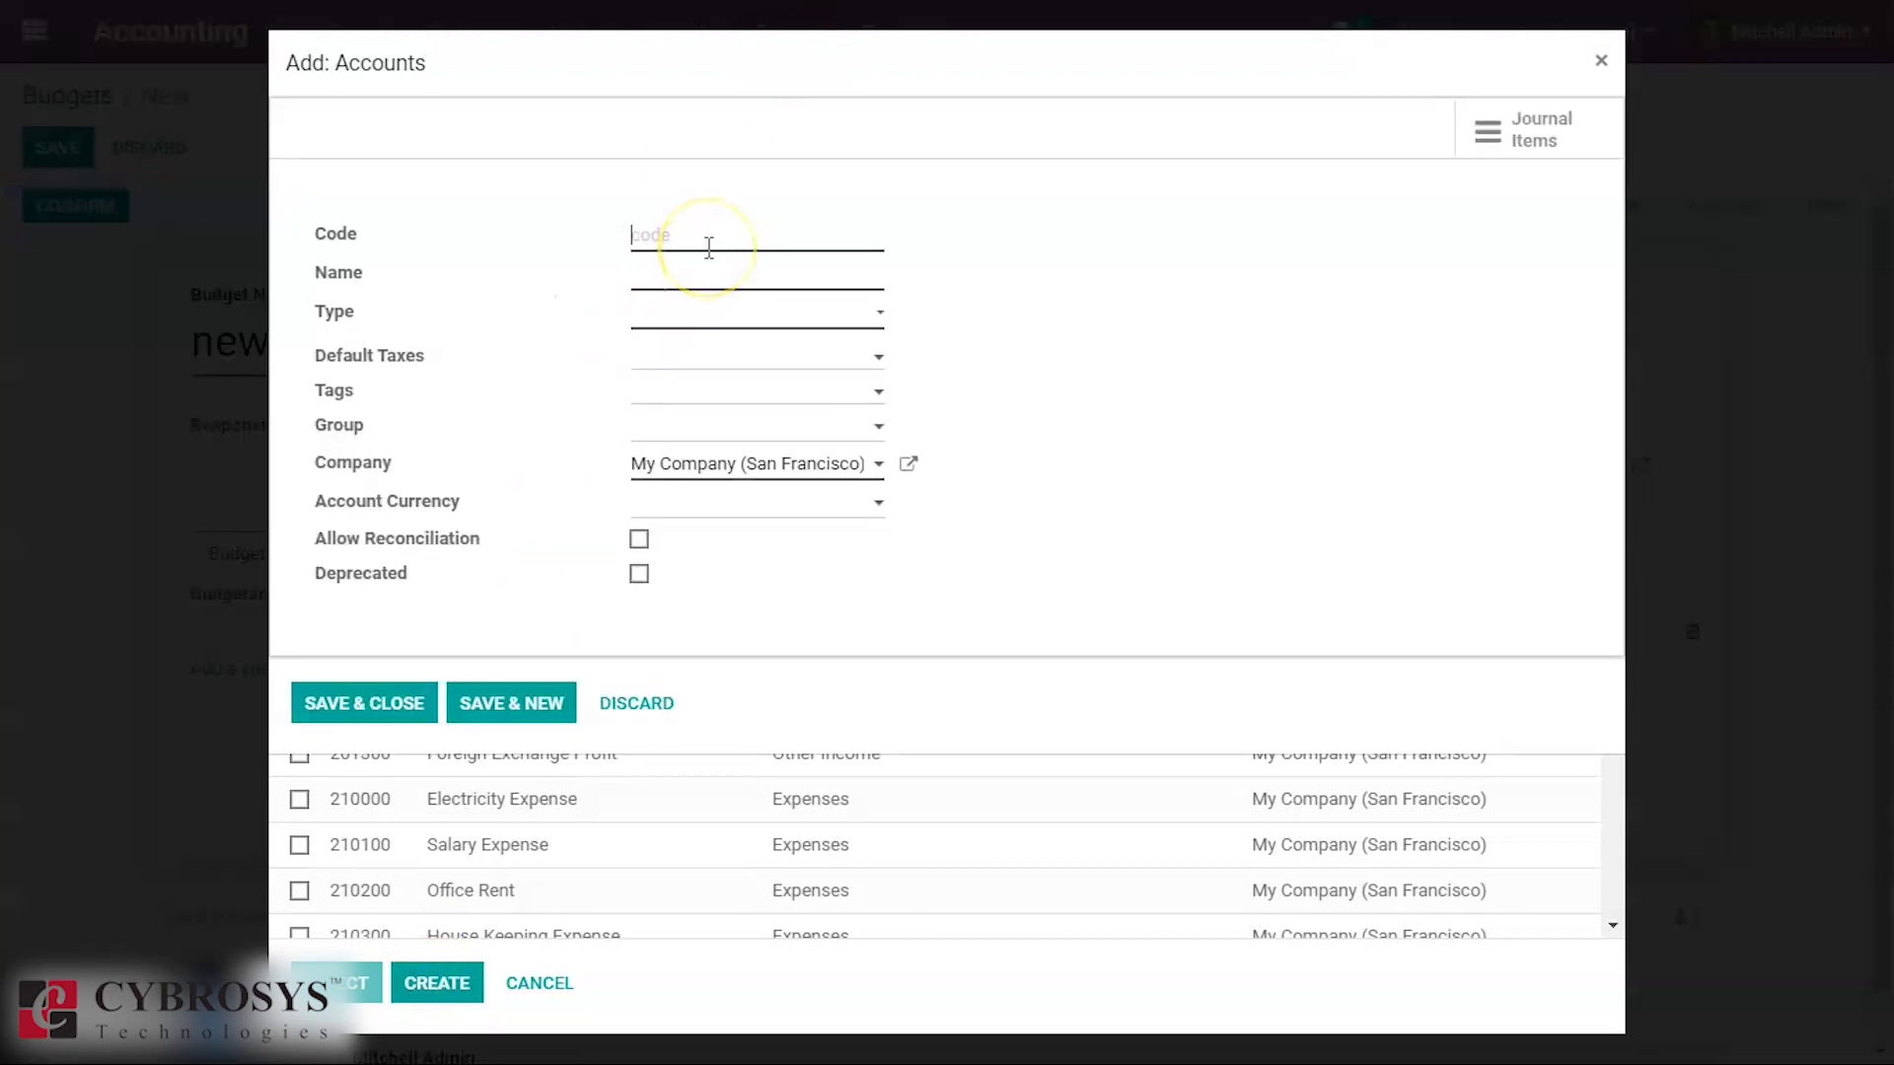
pyautogui.write('011')
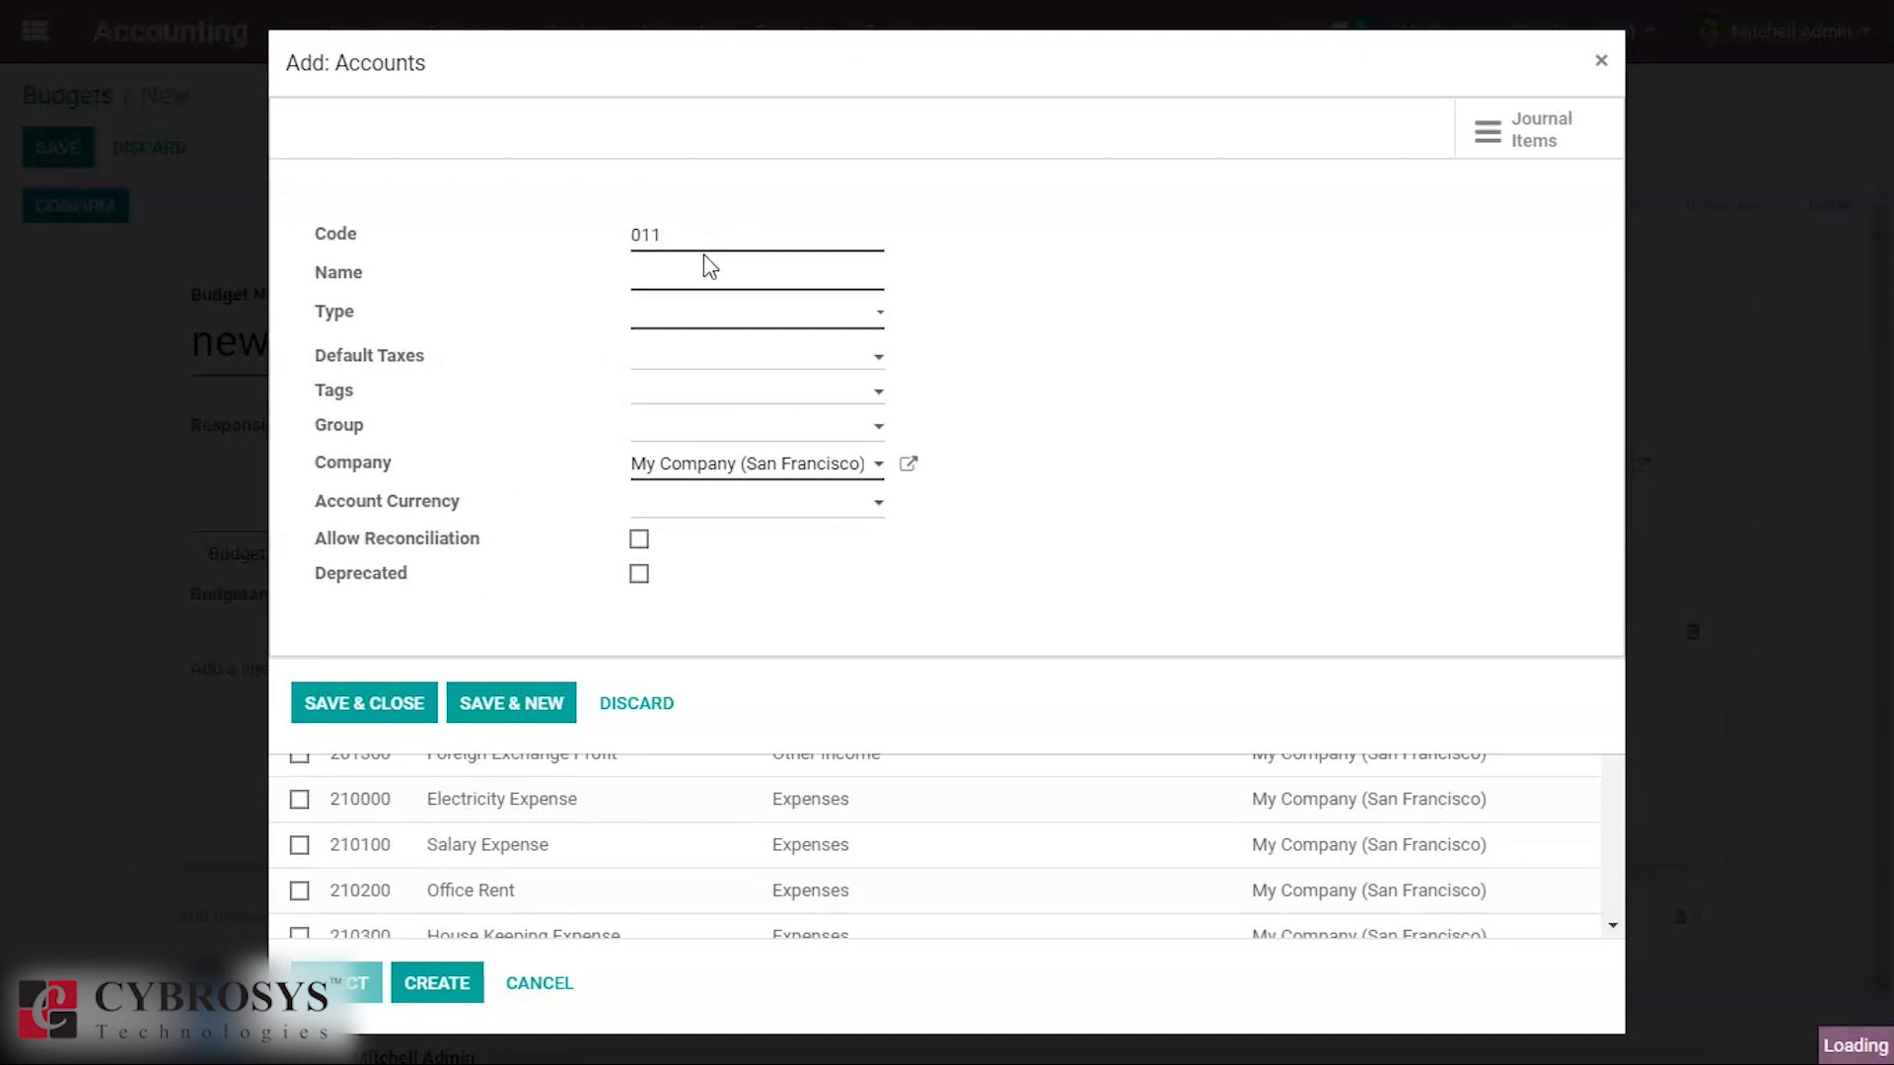
pyautogui.click(686, 286)
pyautogui.write('demo')
pyautogui.click(686, 313)
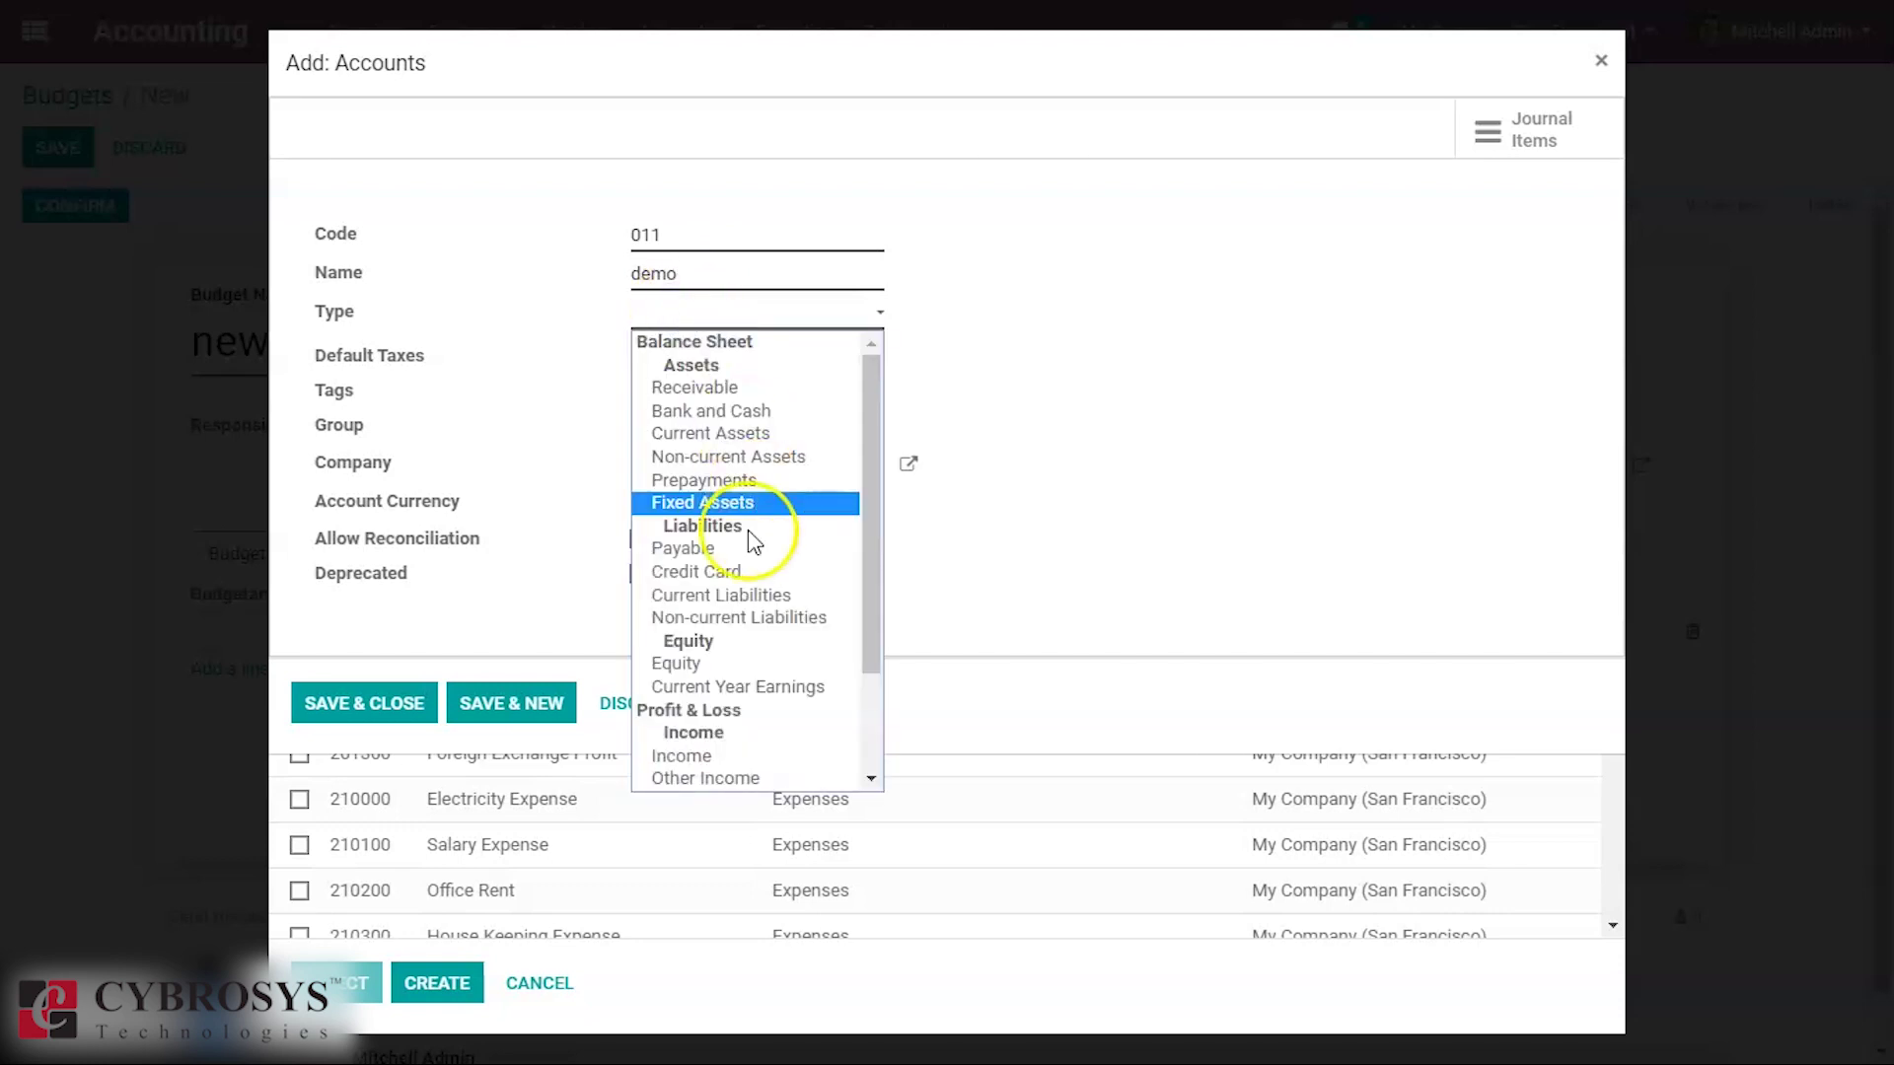
pyautogui.click(681, 756)
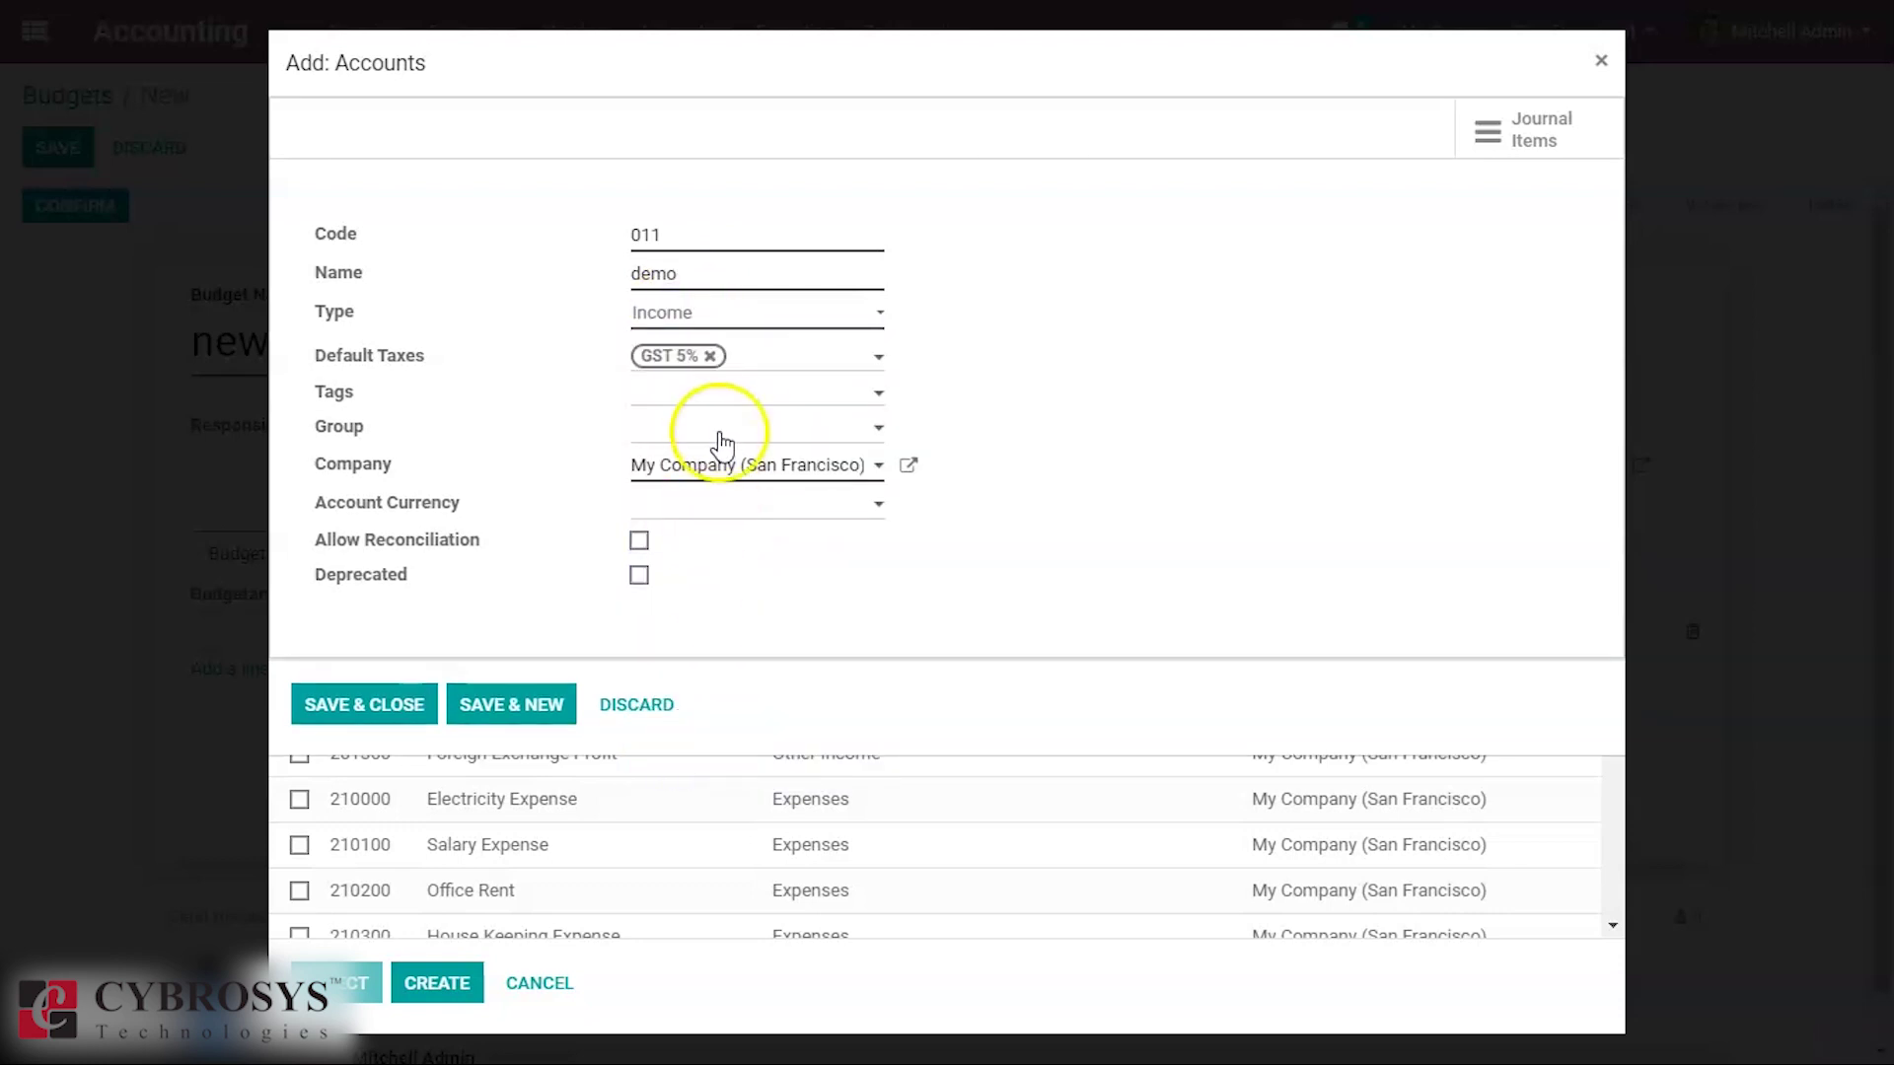
pyautogui.click(639, 542)
pyautogui.click(393, 714)
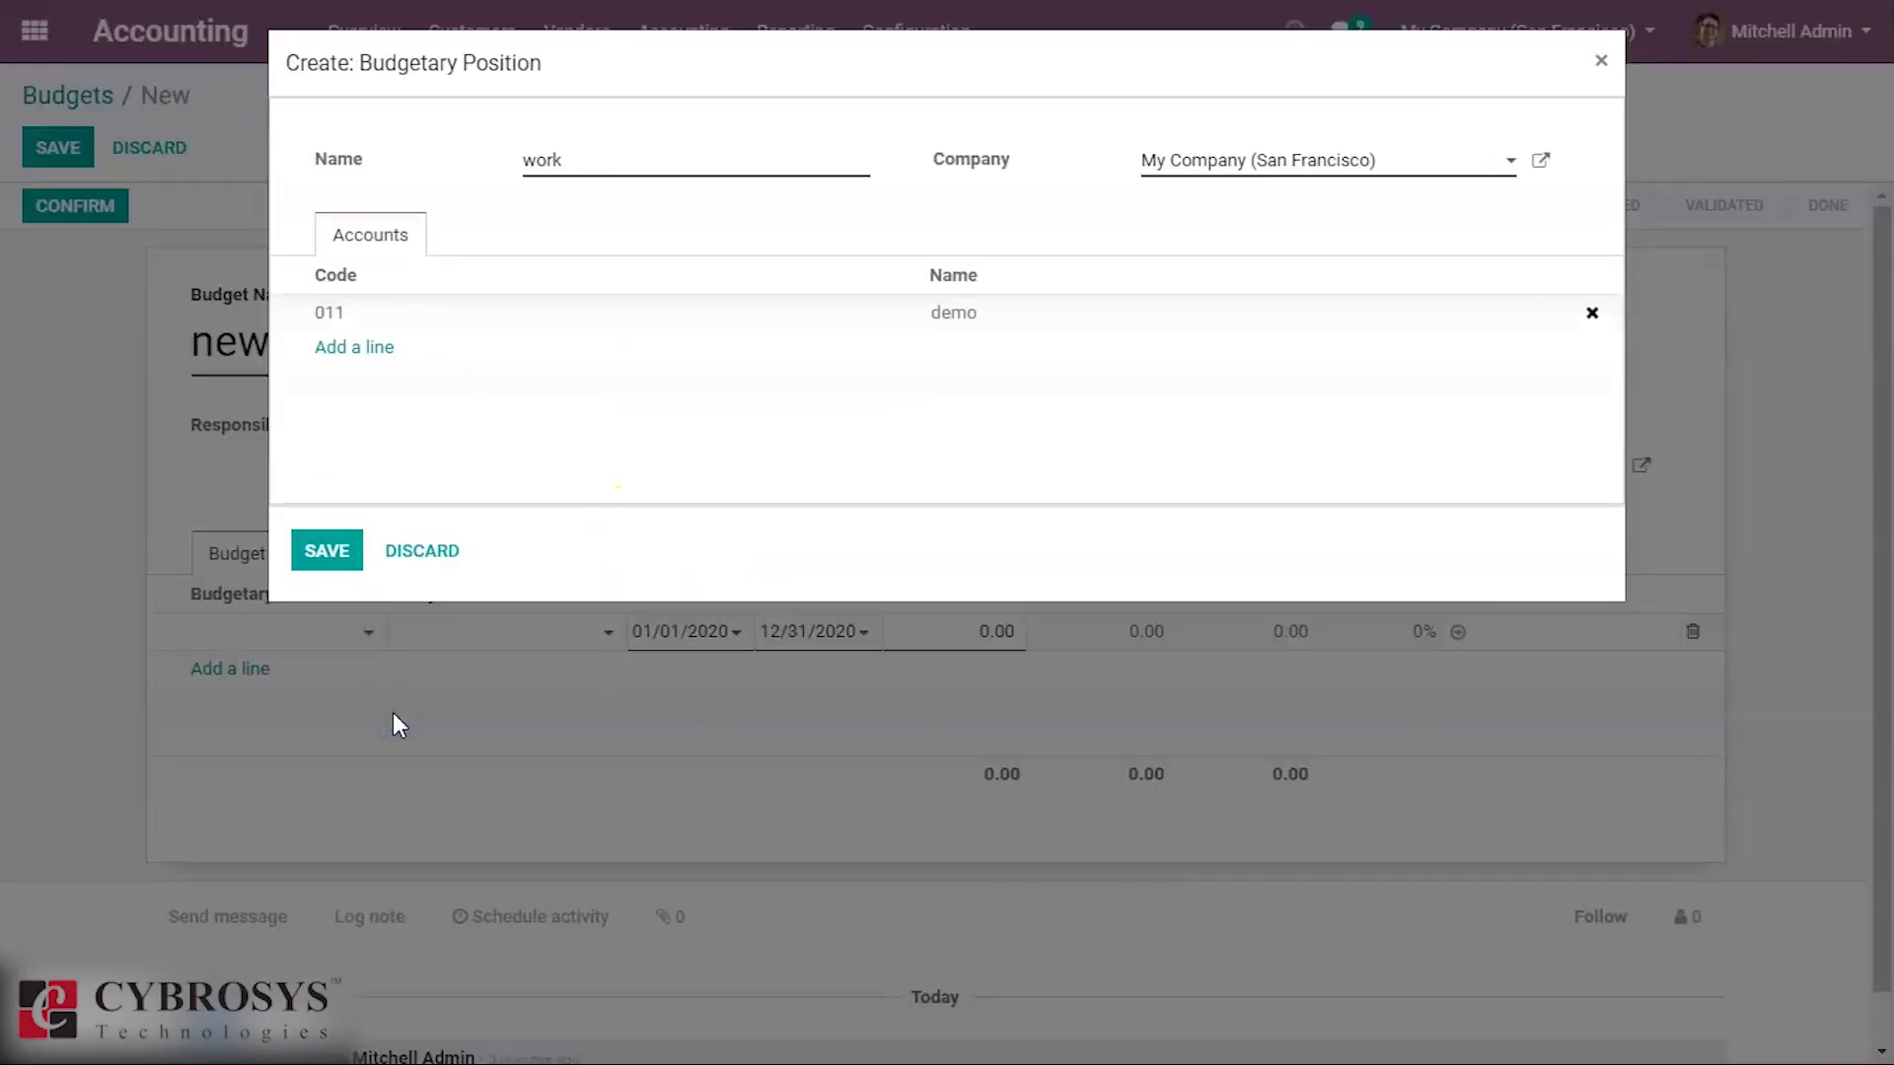
pyautogui.click(326, 577)
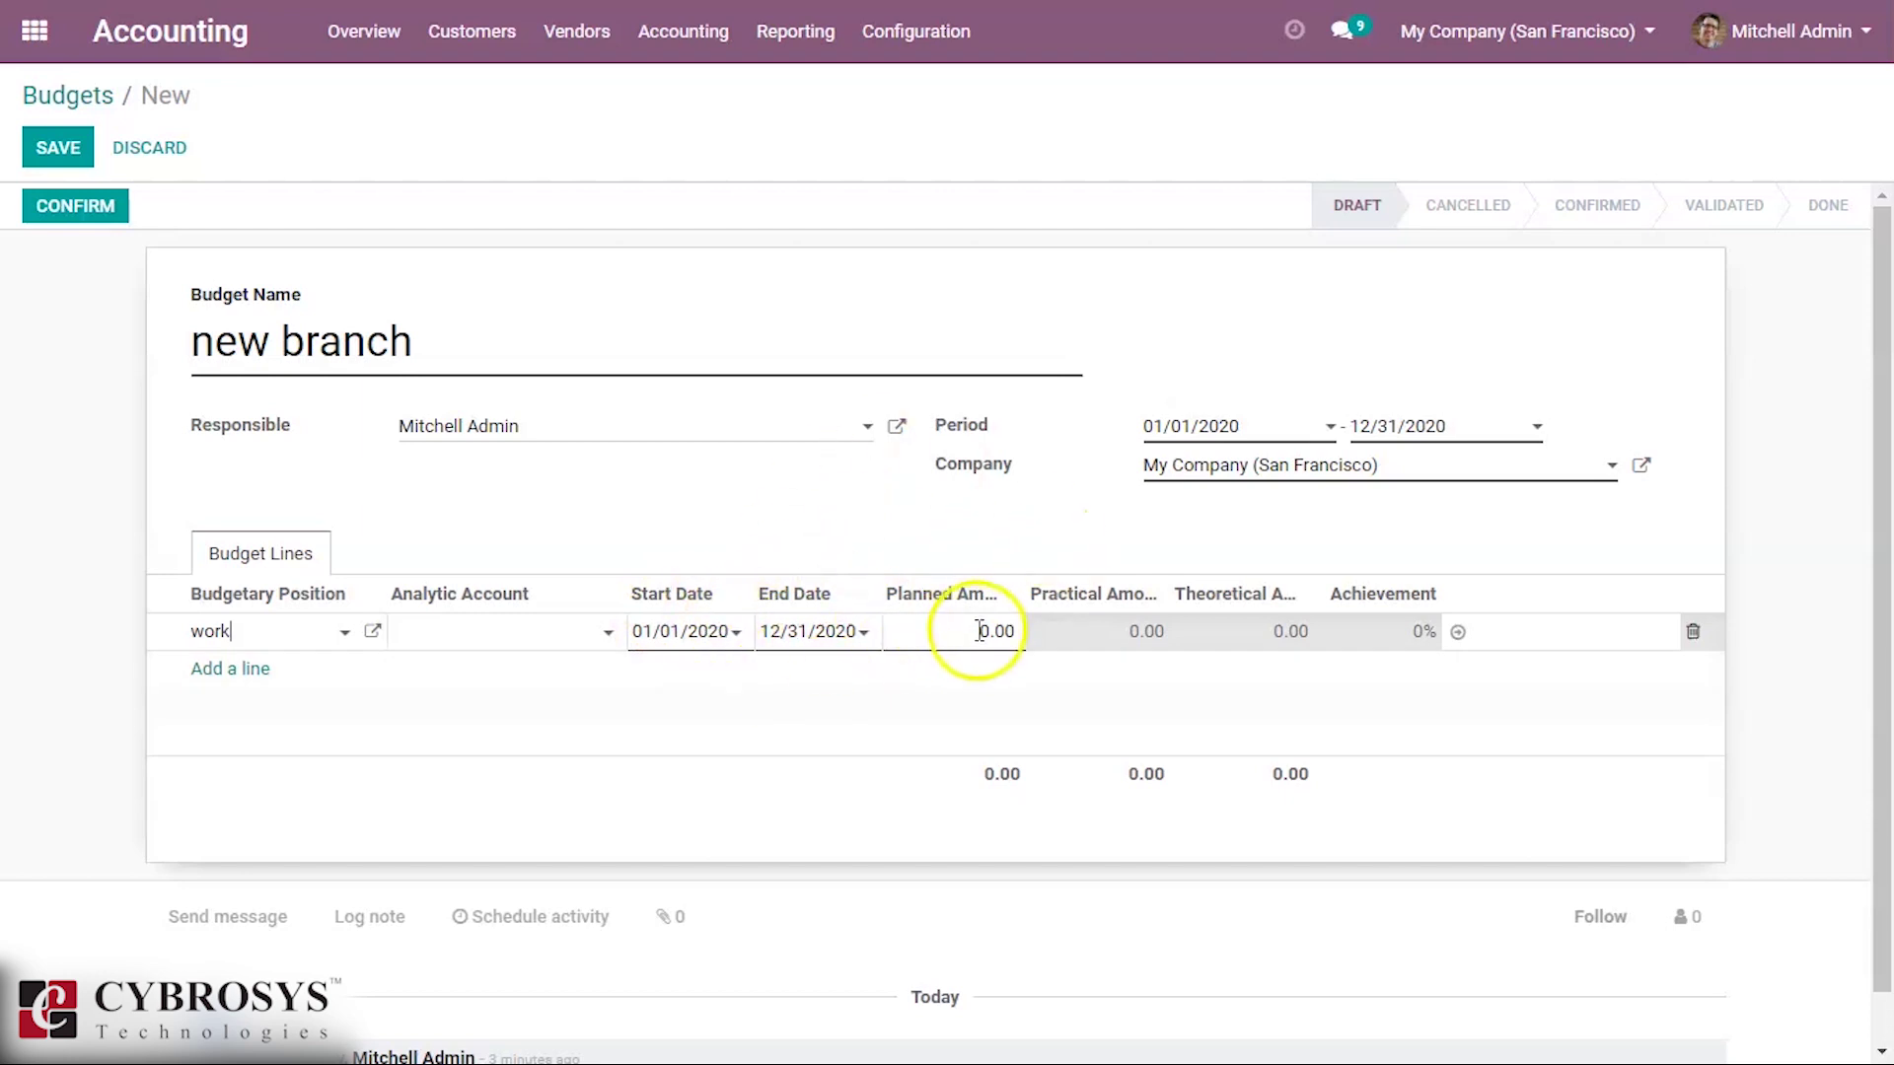
# Enter 24000 as the planned amount on the work budget line
pyautogui.click(961, 663)
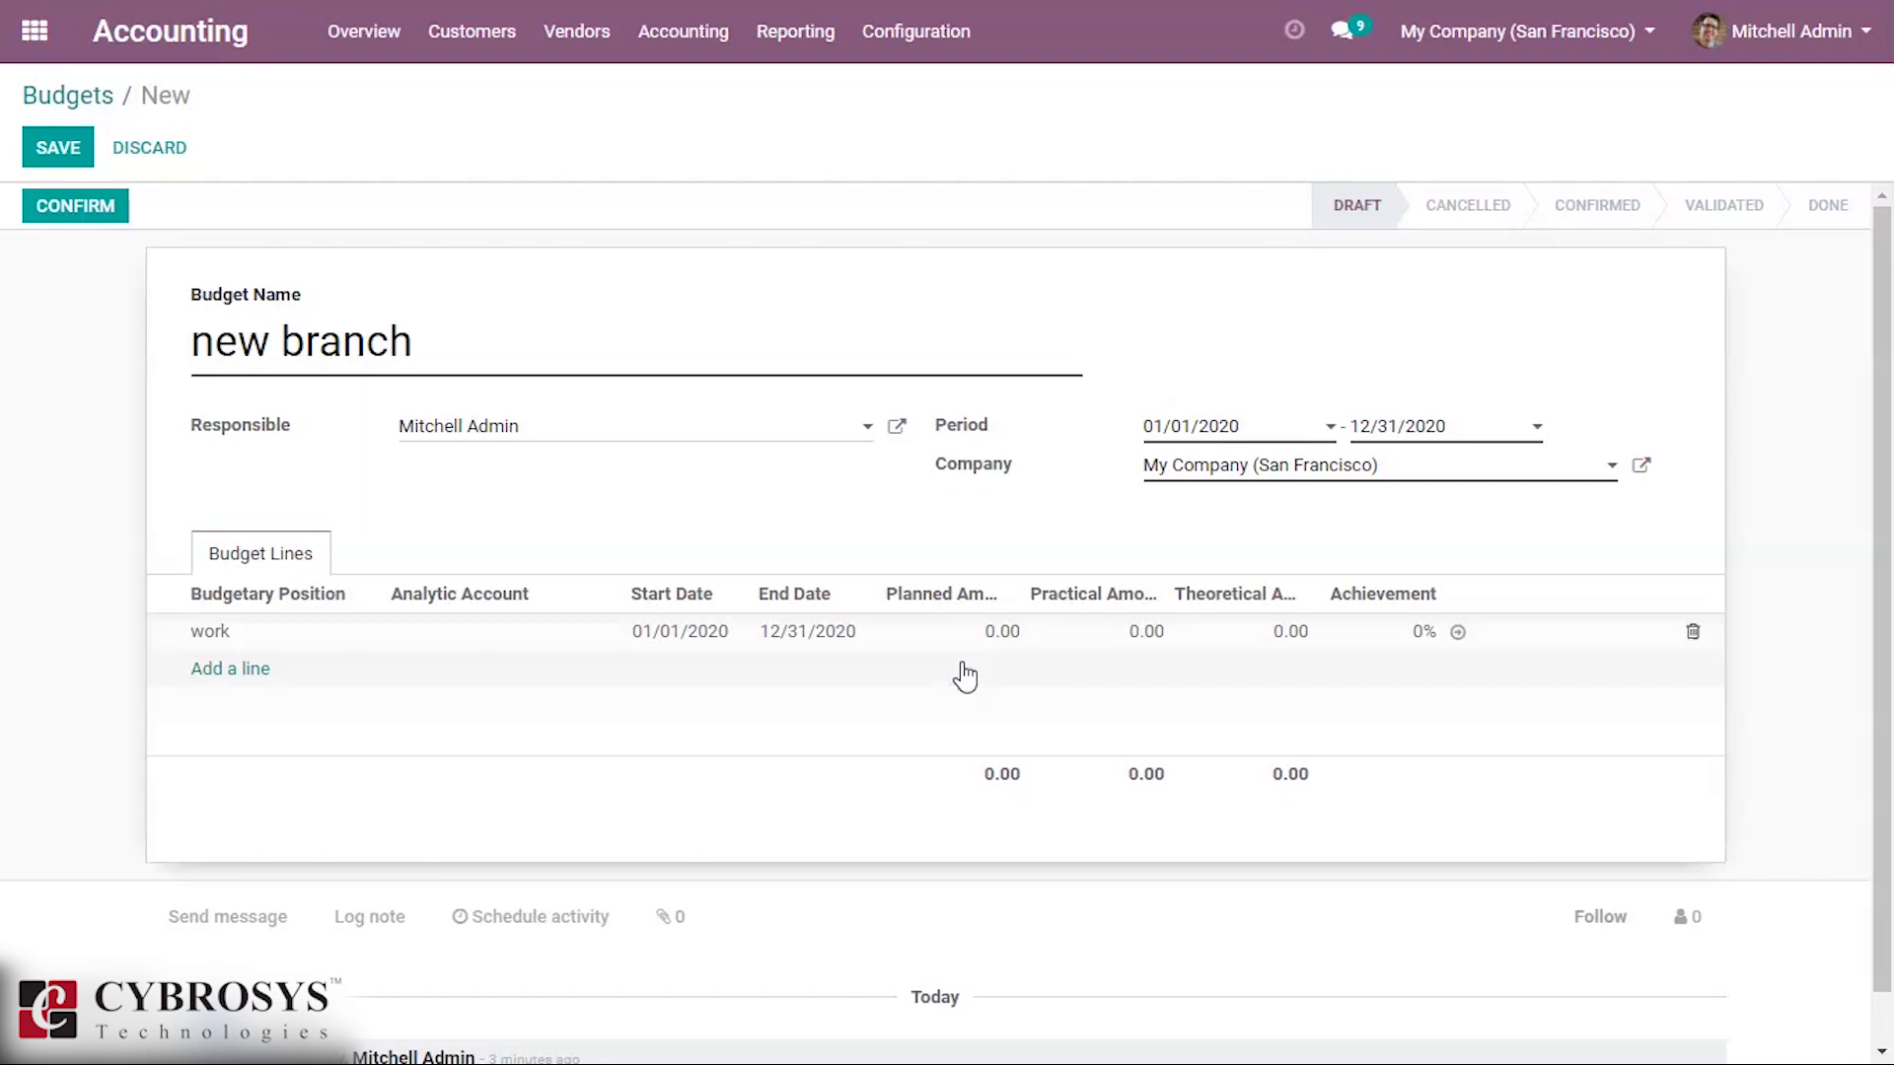
pyautogui.click(974, 633)
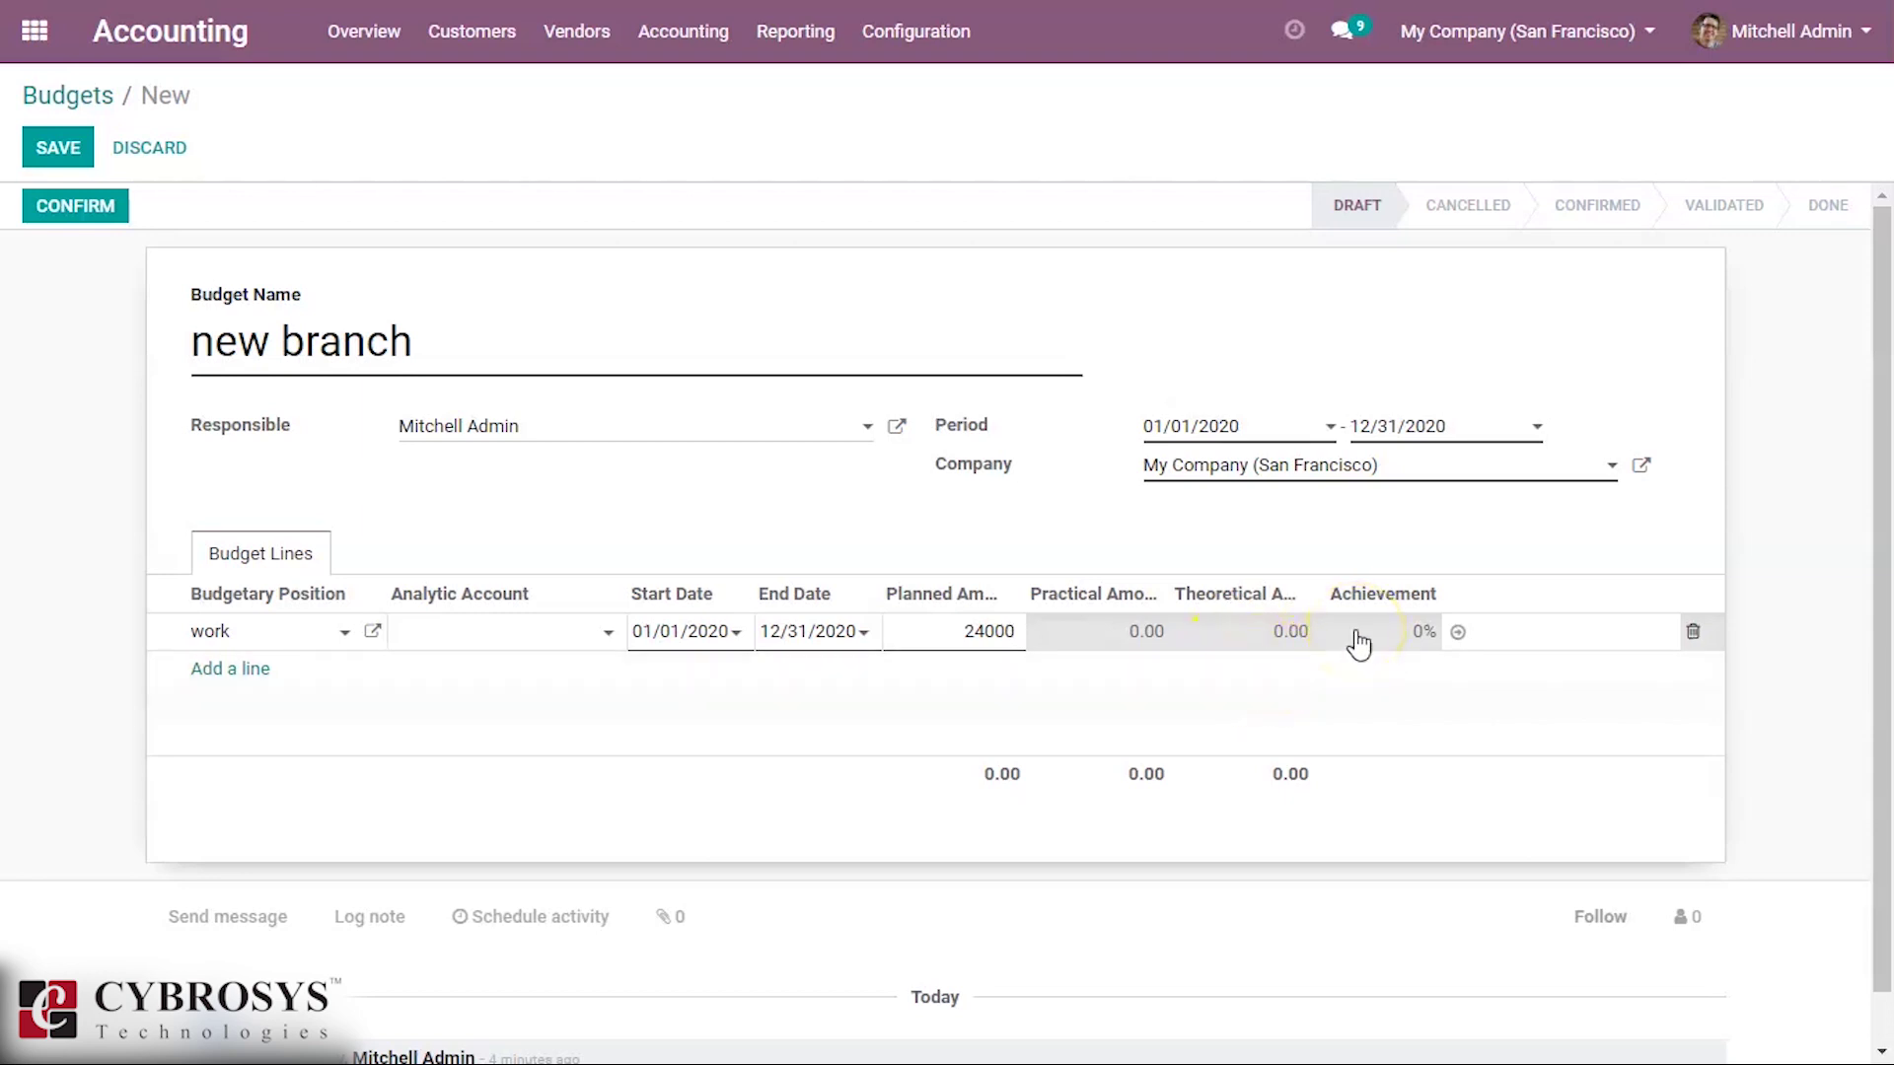
pyautogui.click(1079, 503)
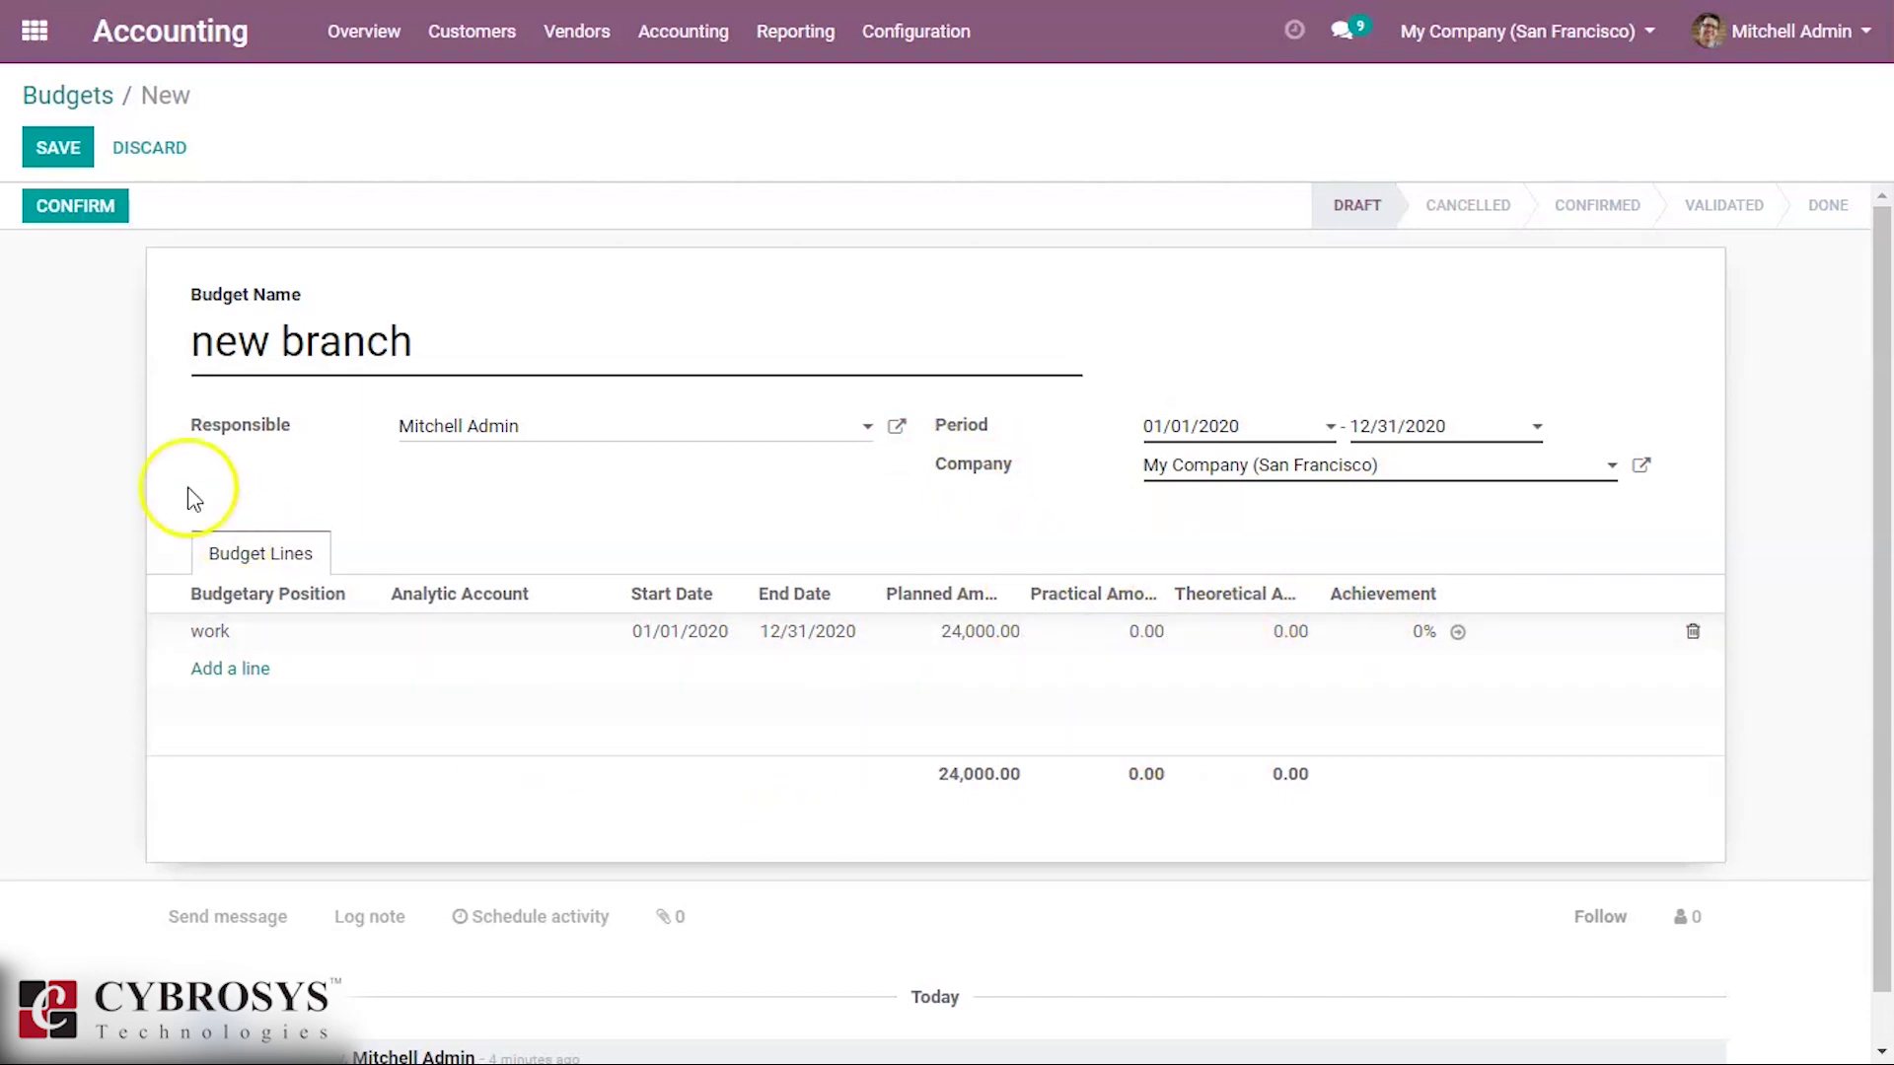
# Confirm the 'new branch' budget and review the work line's details
pyautogui.click(66, 209)
pyautogui.click(178, 357)
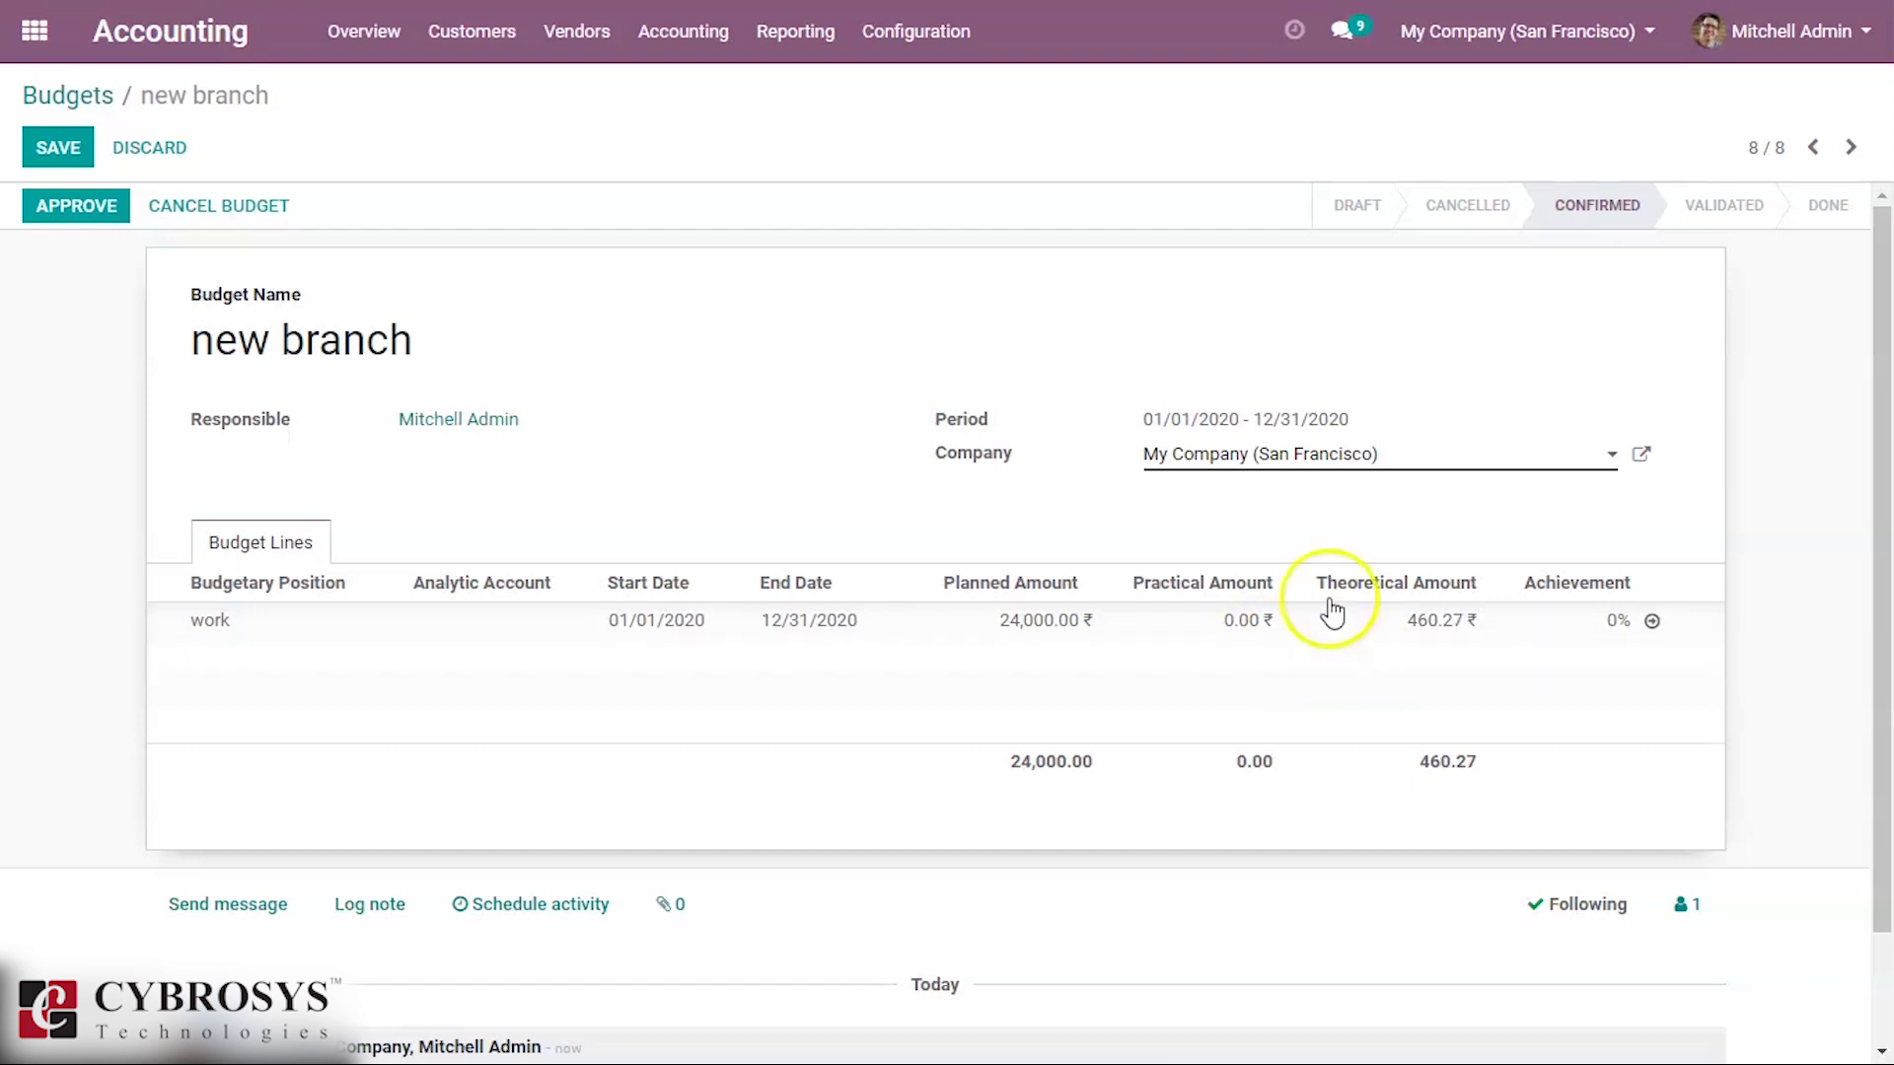
pyautogui.click(604, 623)
pyautogui.click(338, 375)
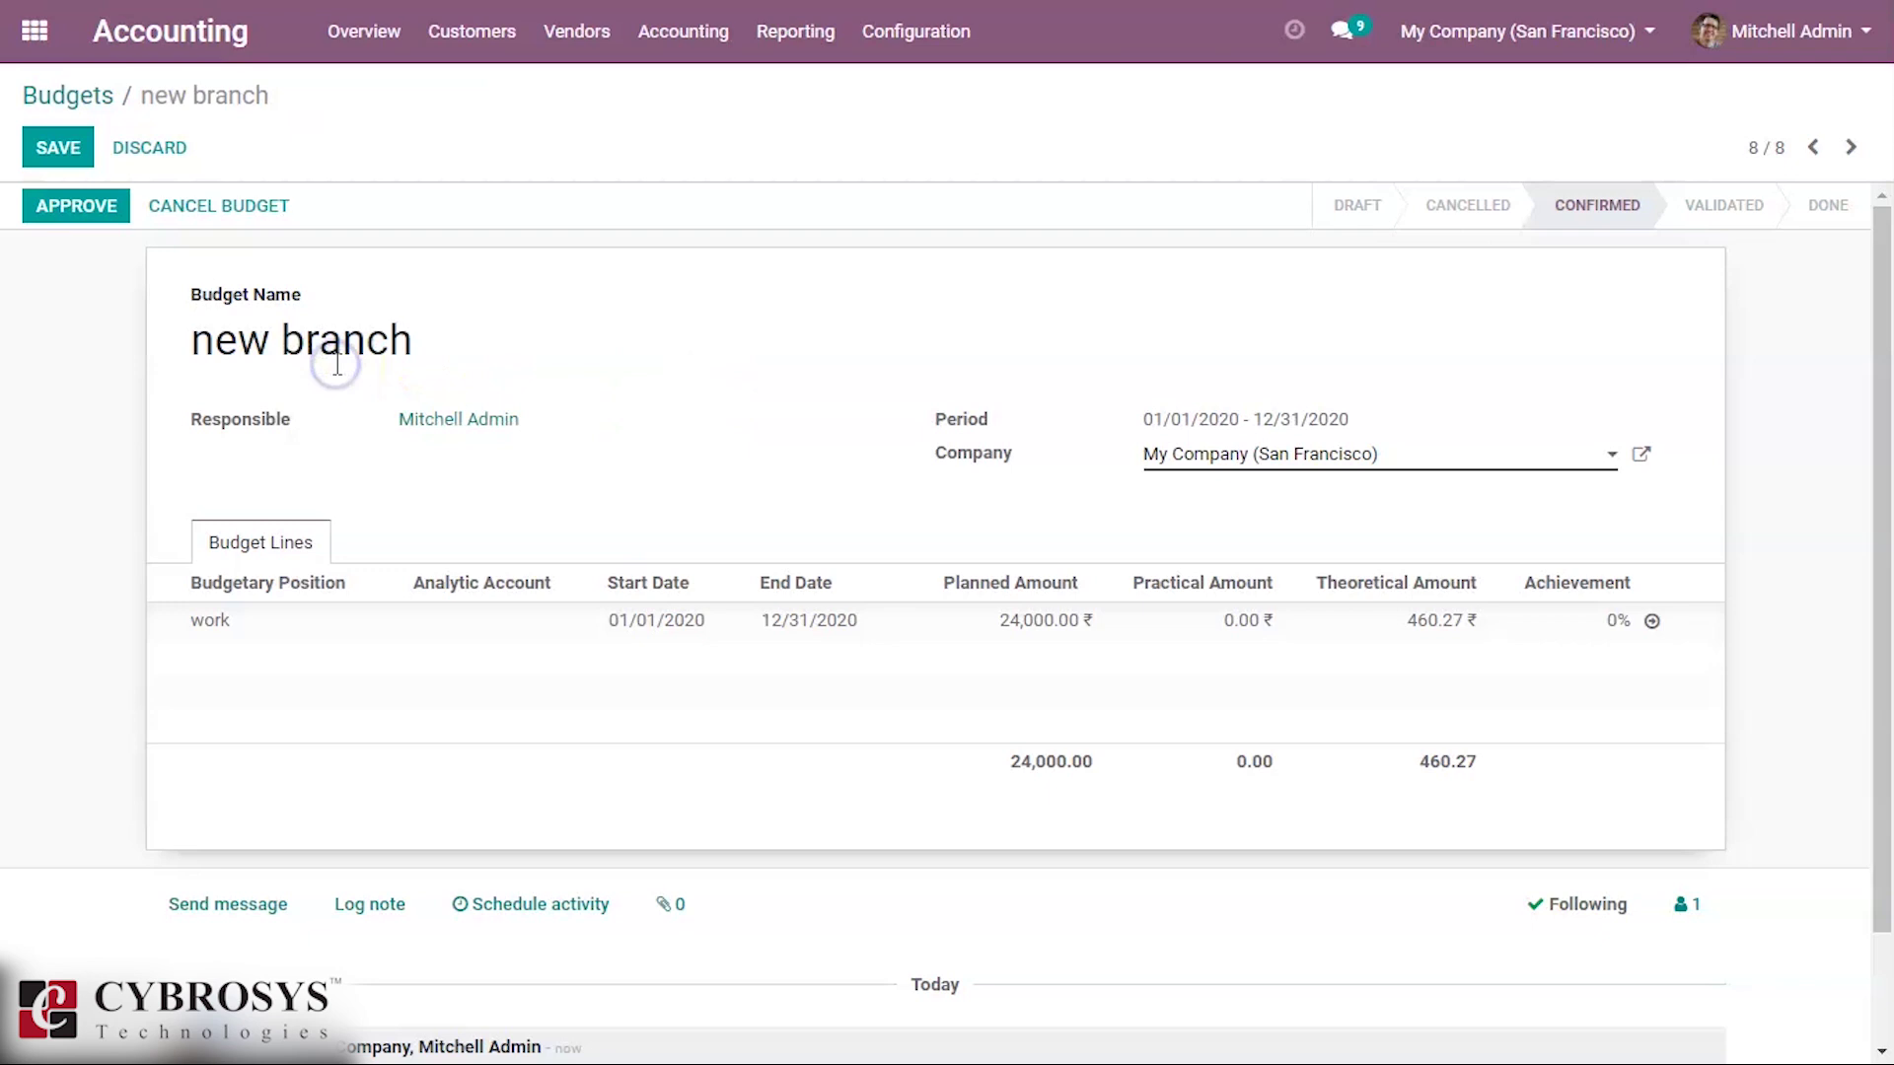
pyautogui.click(783, 631)
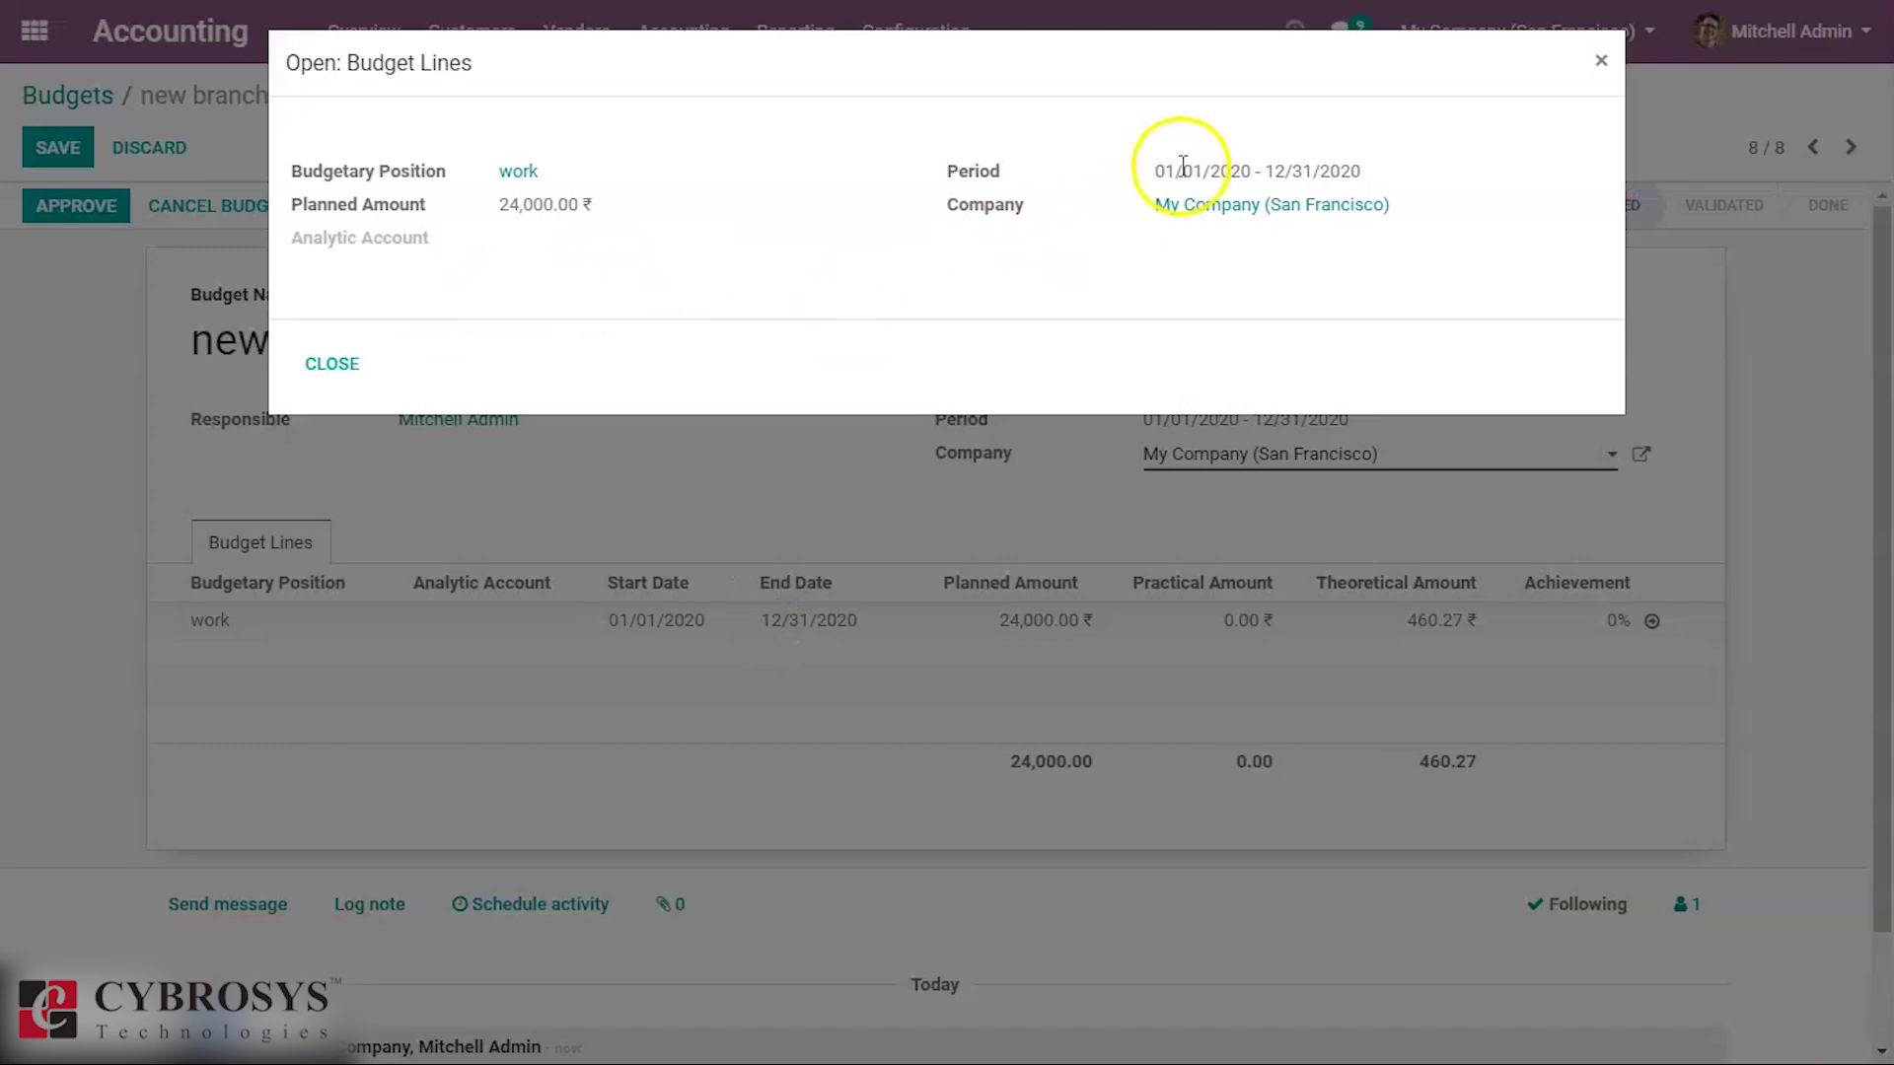
pyautogui.click(1599, 59)
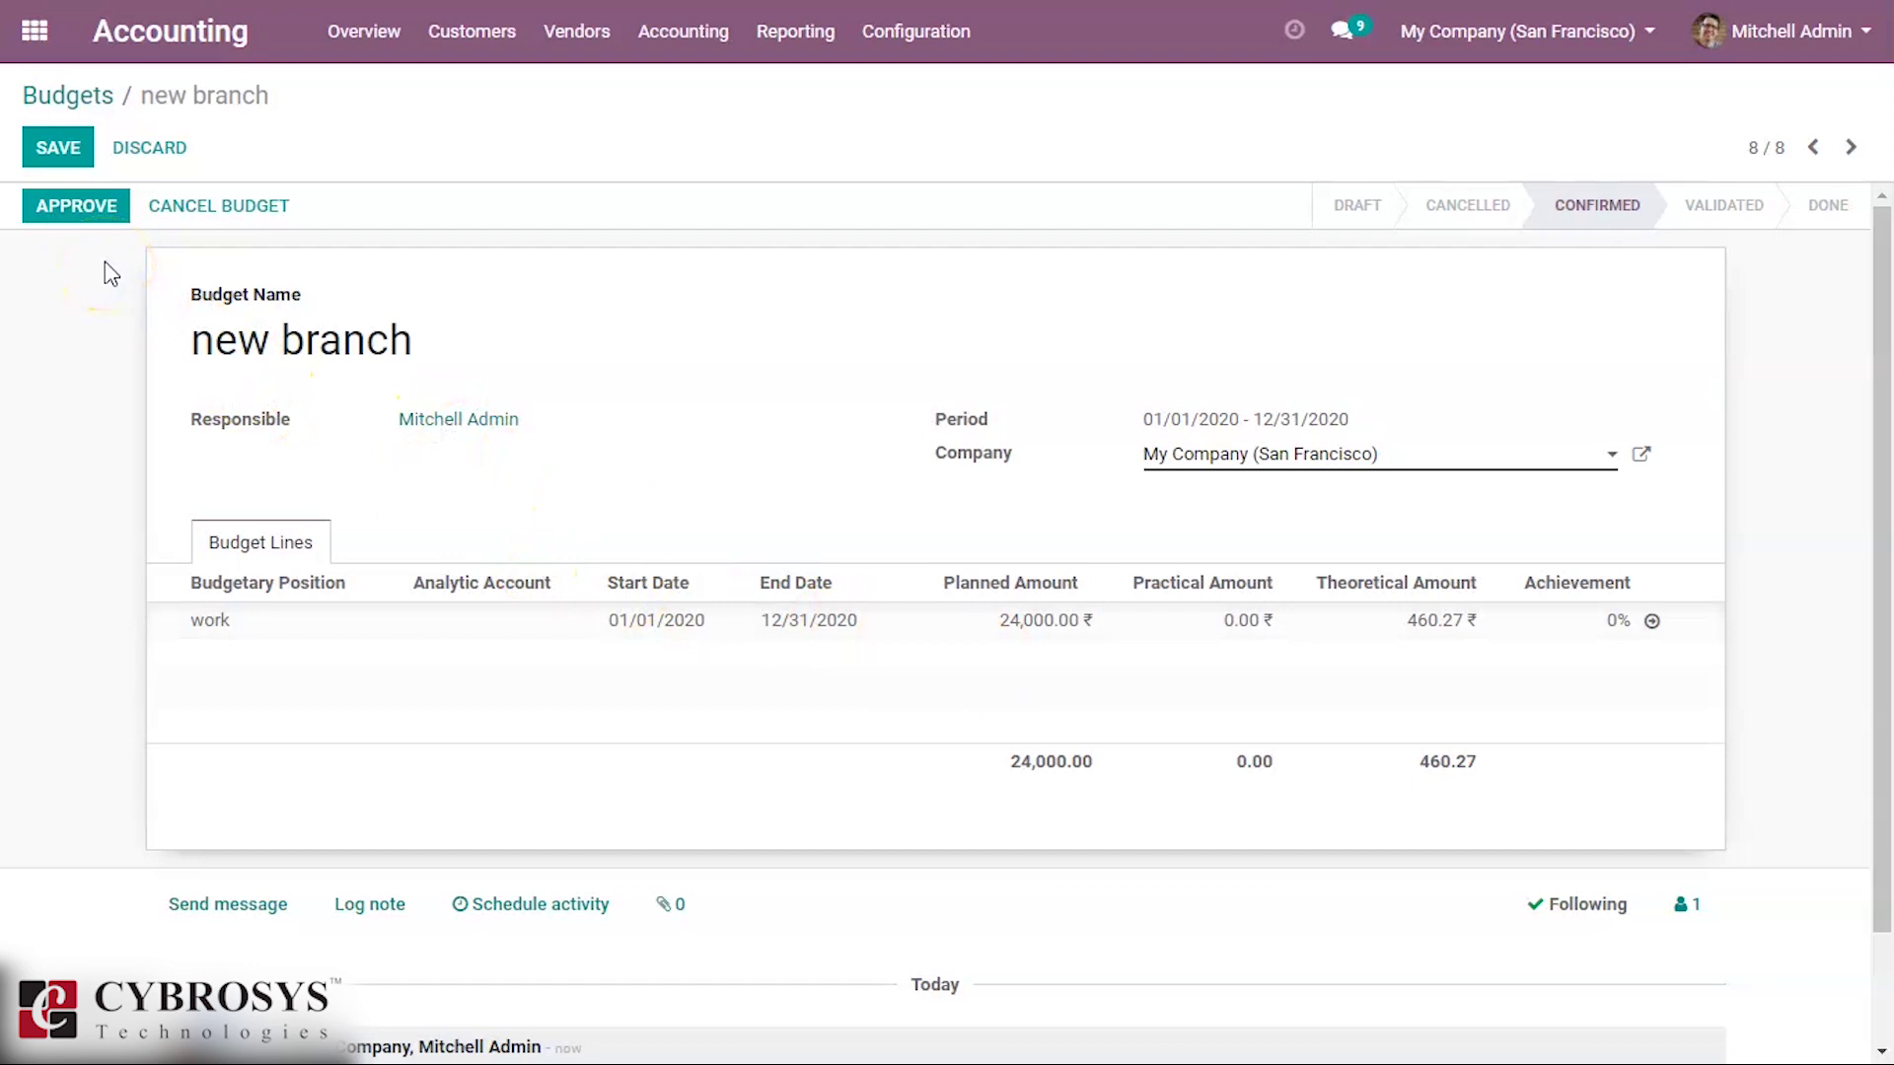
# Approve the 'new branch' budget, set it to Done, then open Customers > Invoices
pyautogui.click(86, 217)
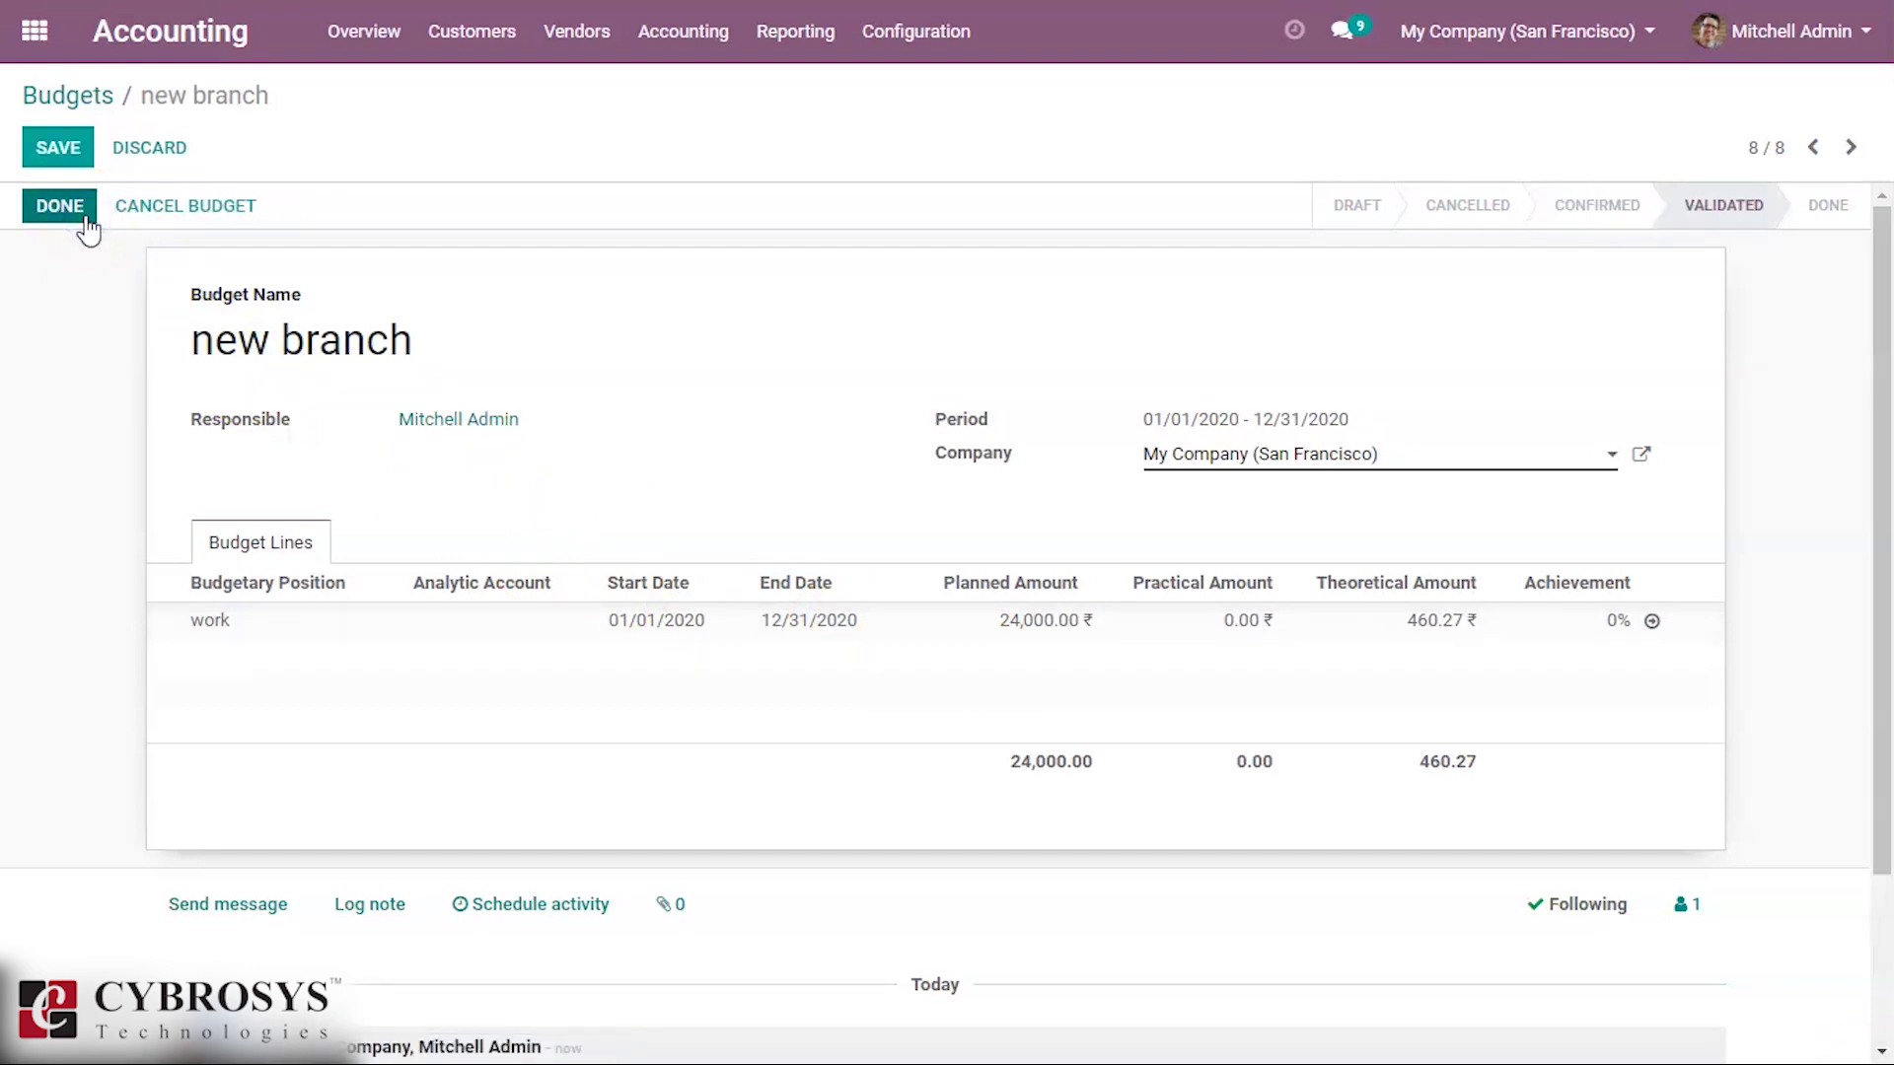
pyautogui.click(48, 211)
pyautogui.click(51, 217)
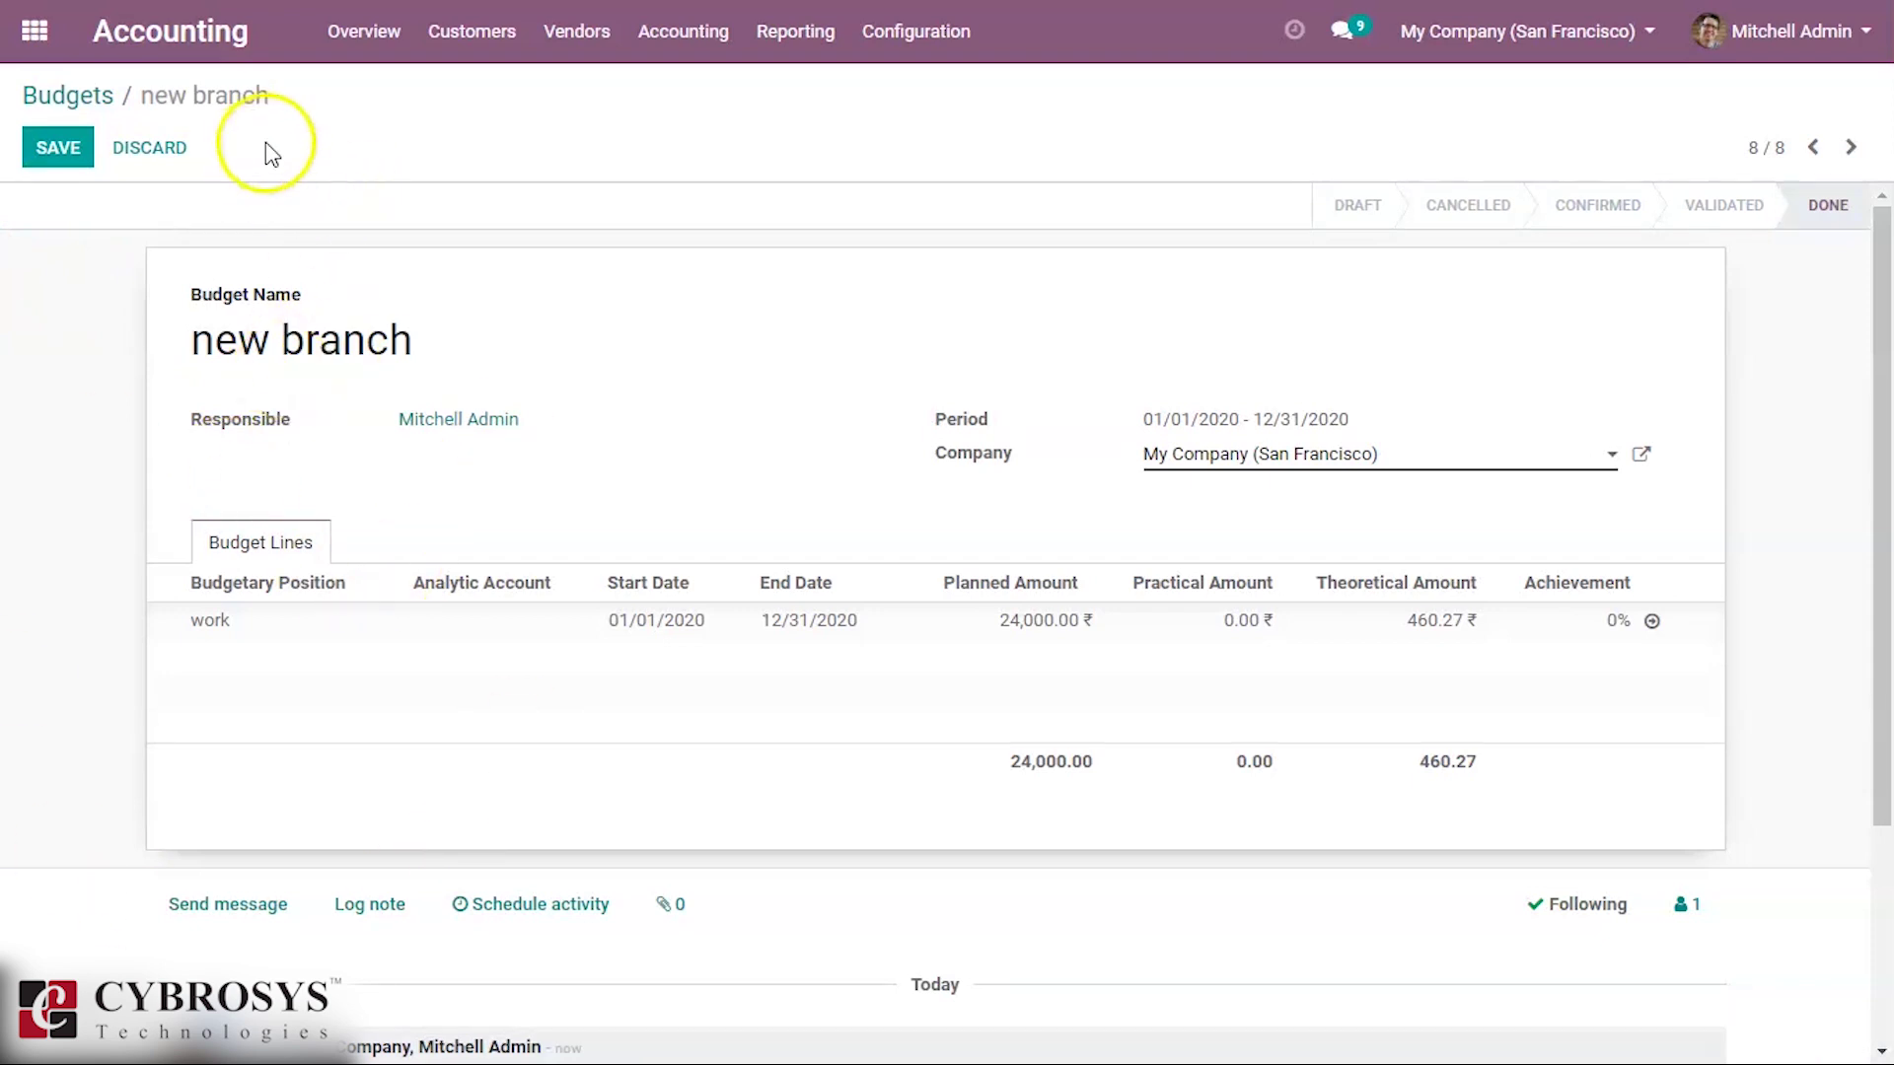
pyautogui.click(489, 44)
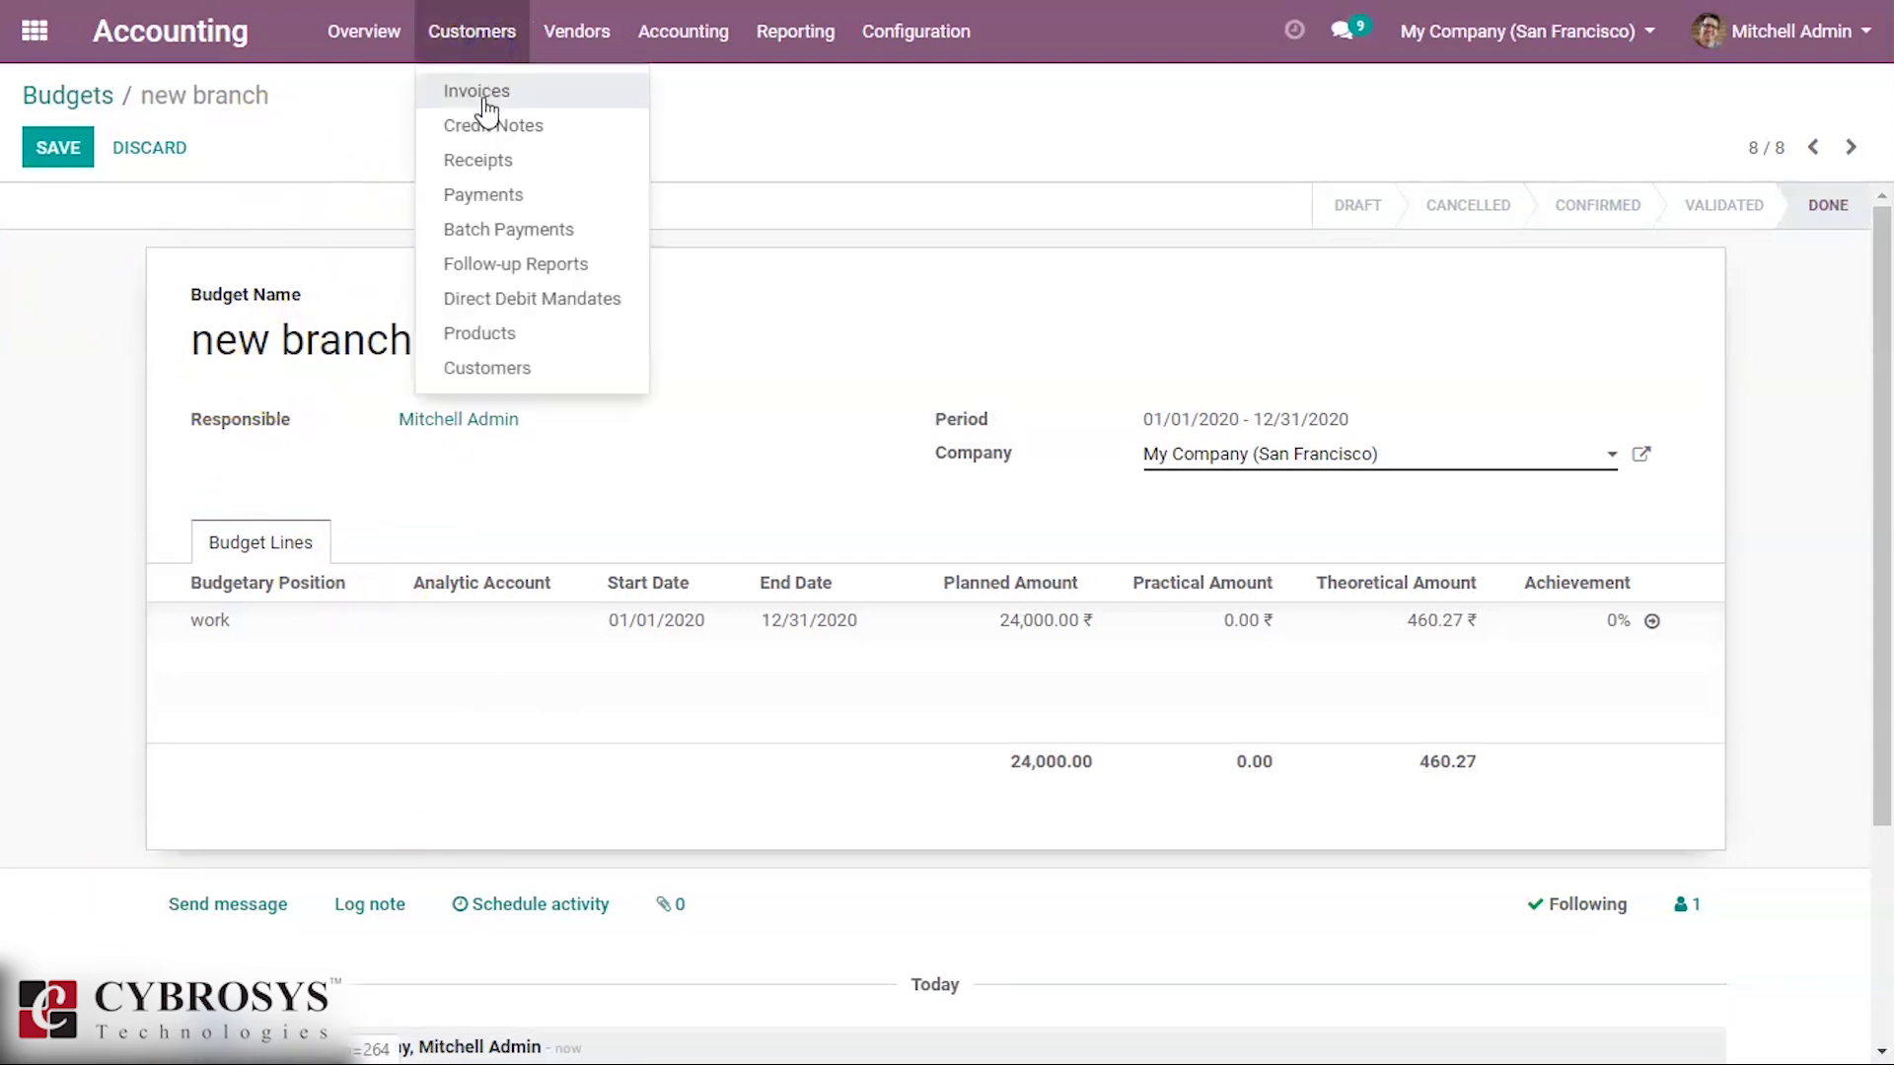
pyautogui.click(485, 99)
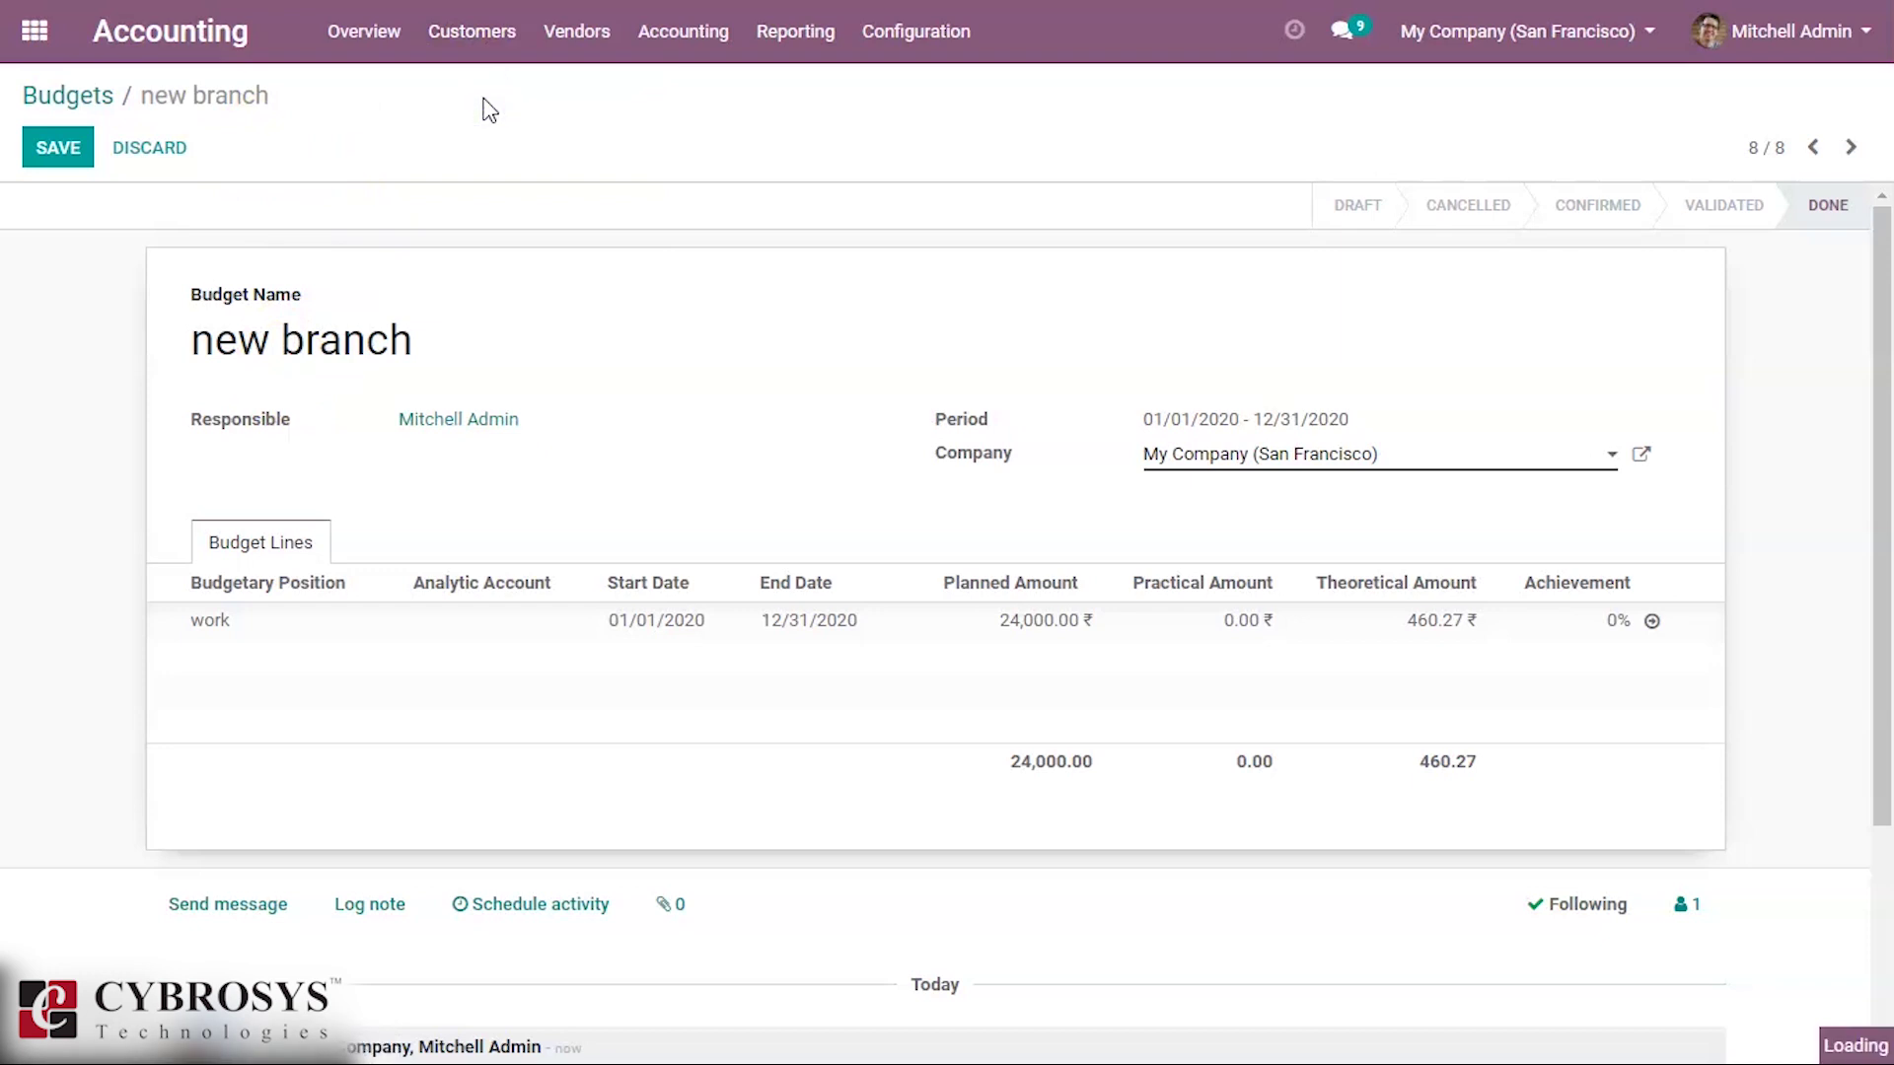
# Start a new customer invoice for Gemini Furniture
pyautogui.click(87, 150)
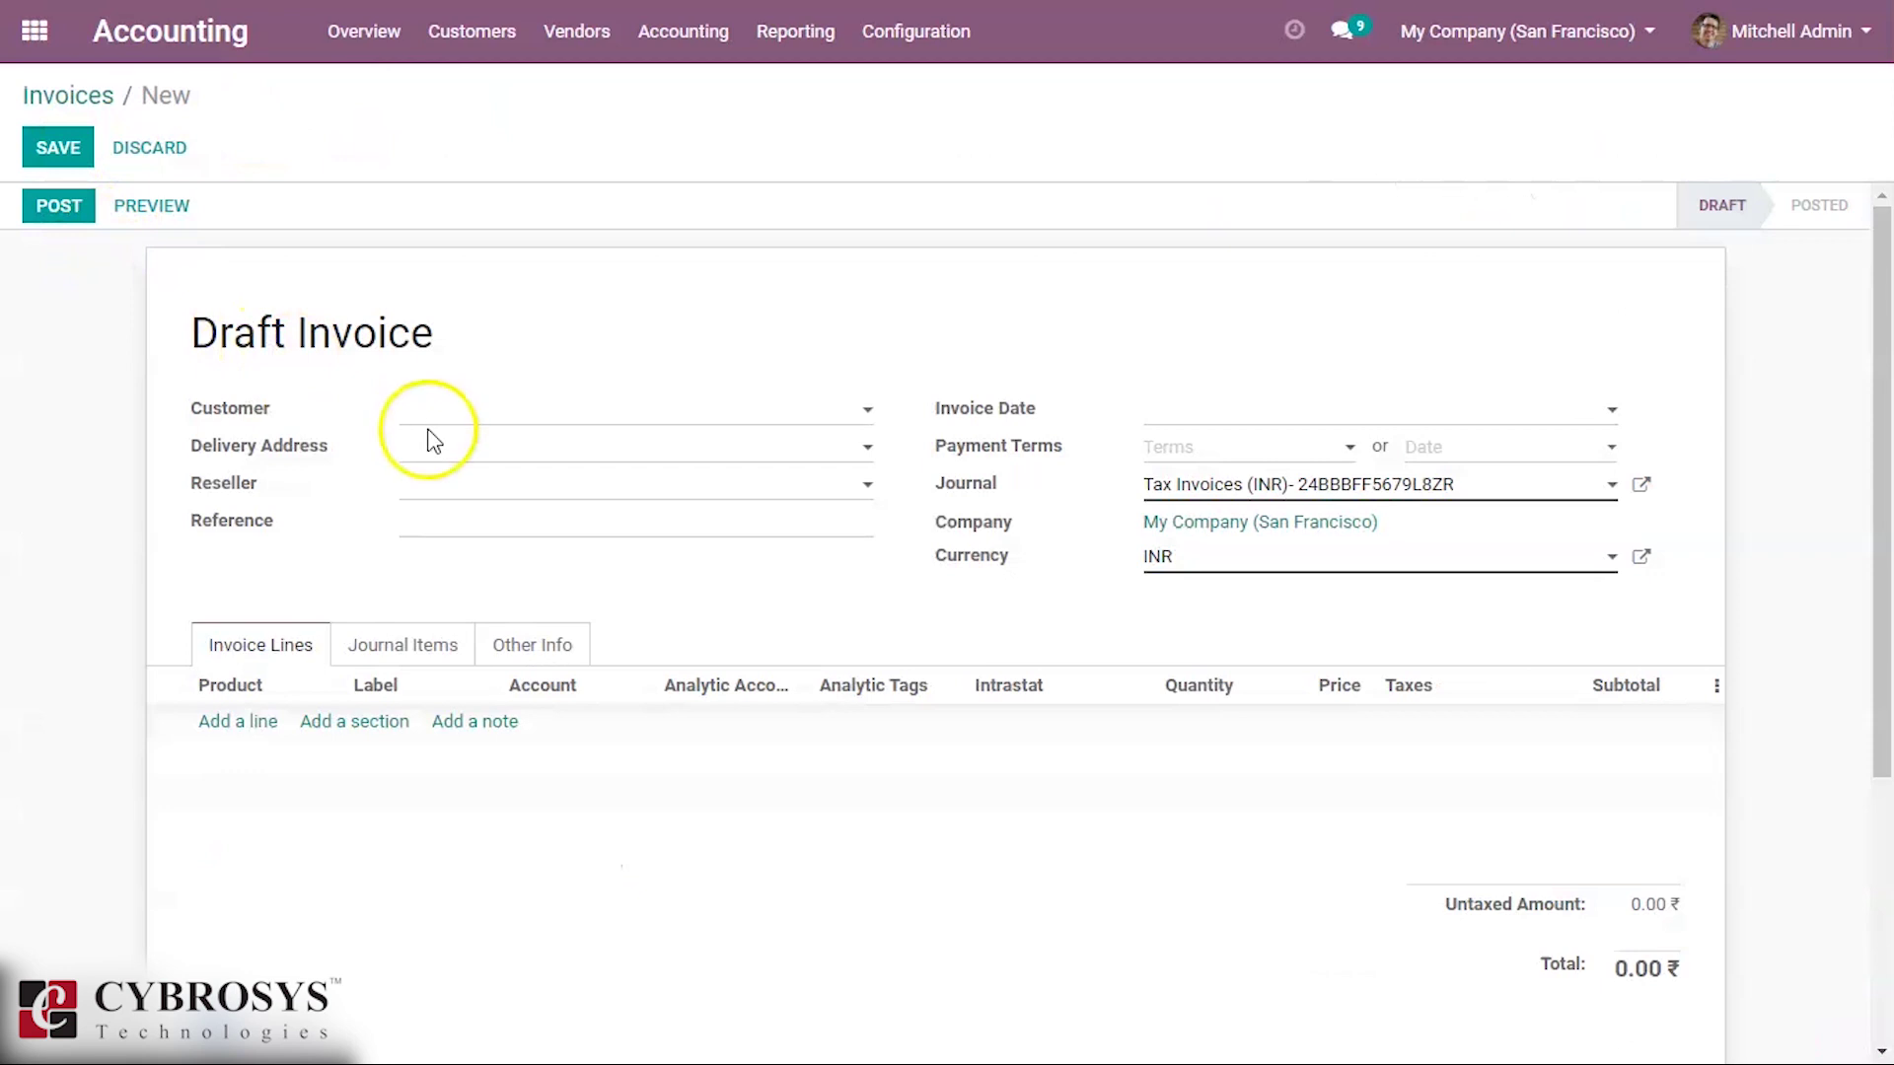
pyautogui.click(453, 426)
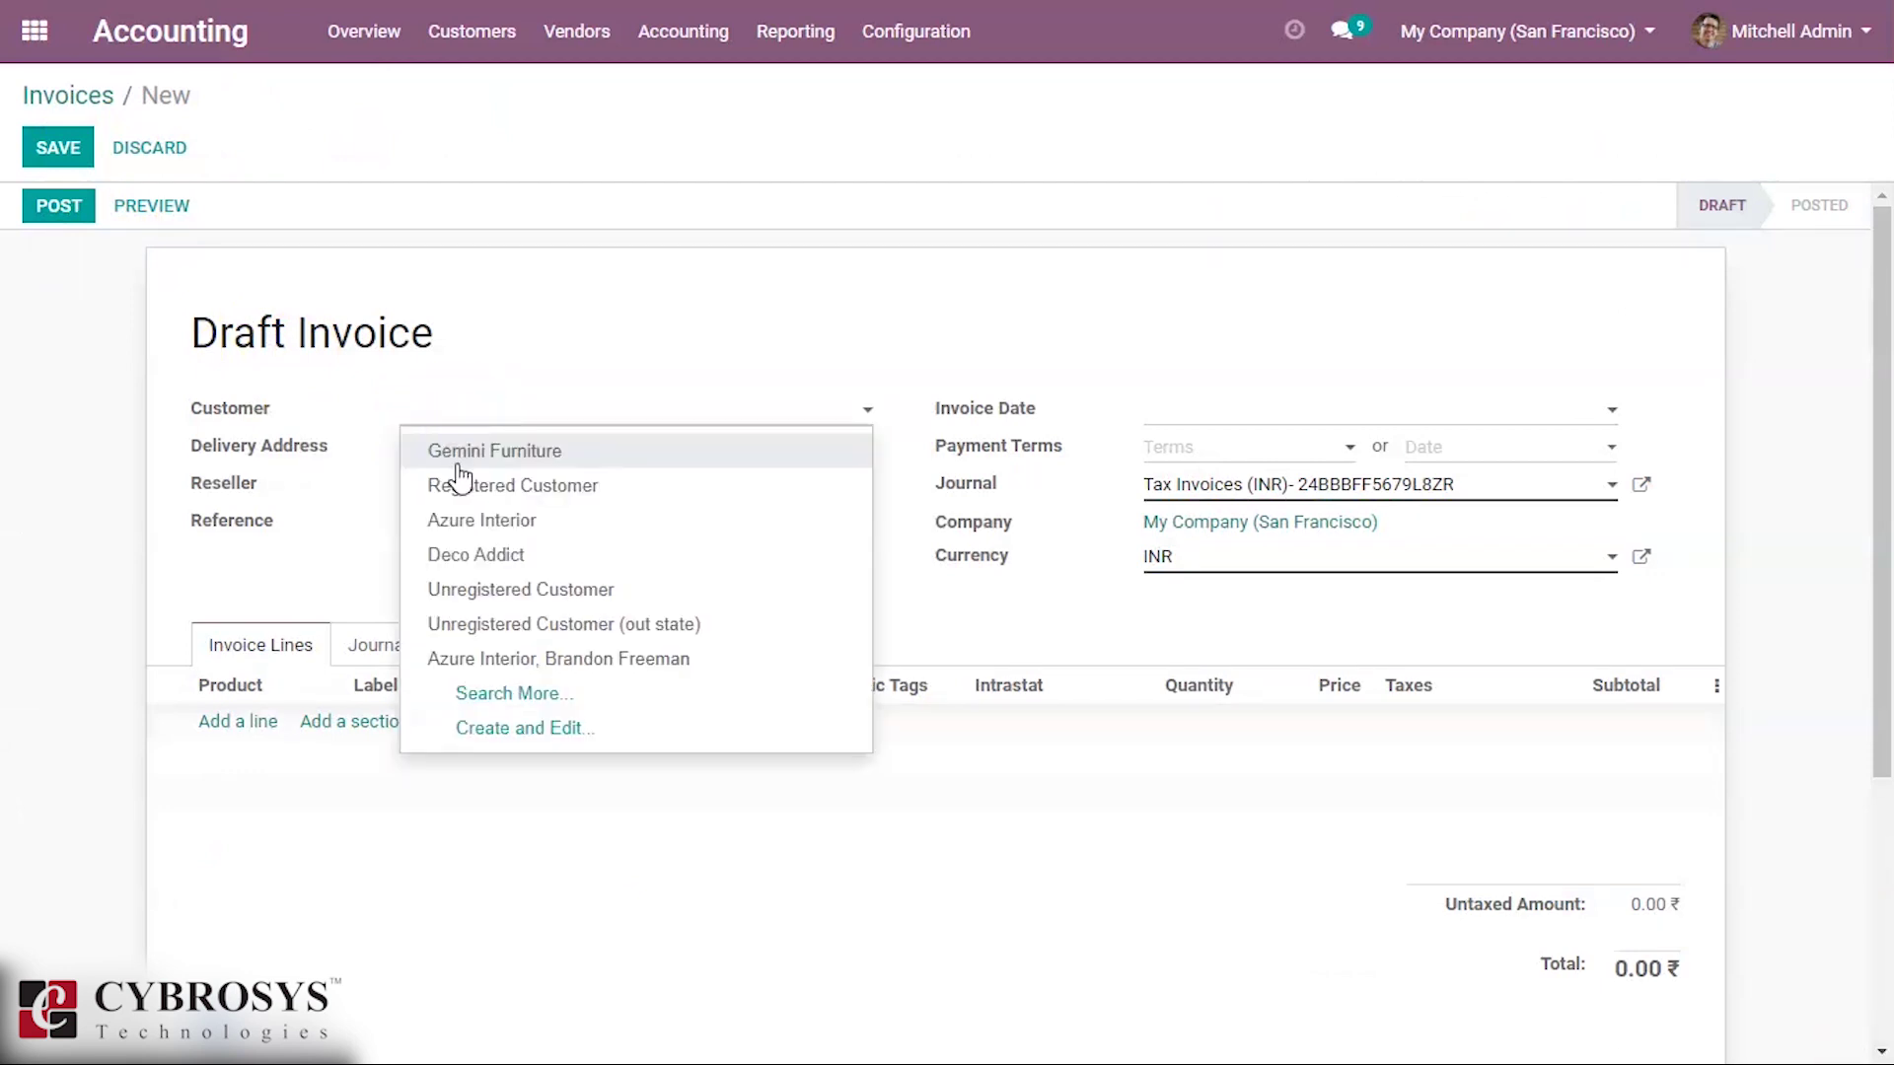
pyautogui.click(455, 452)
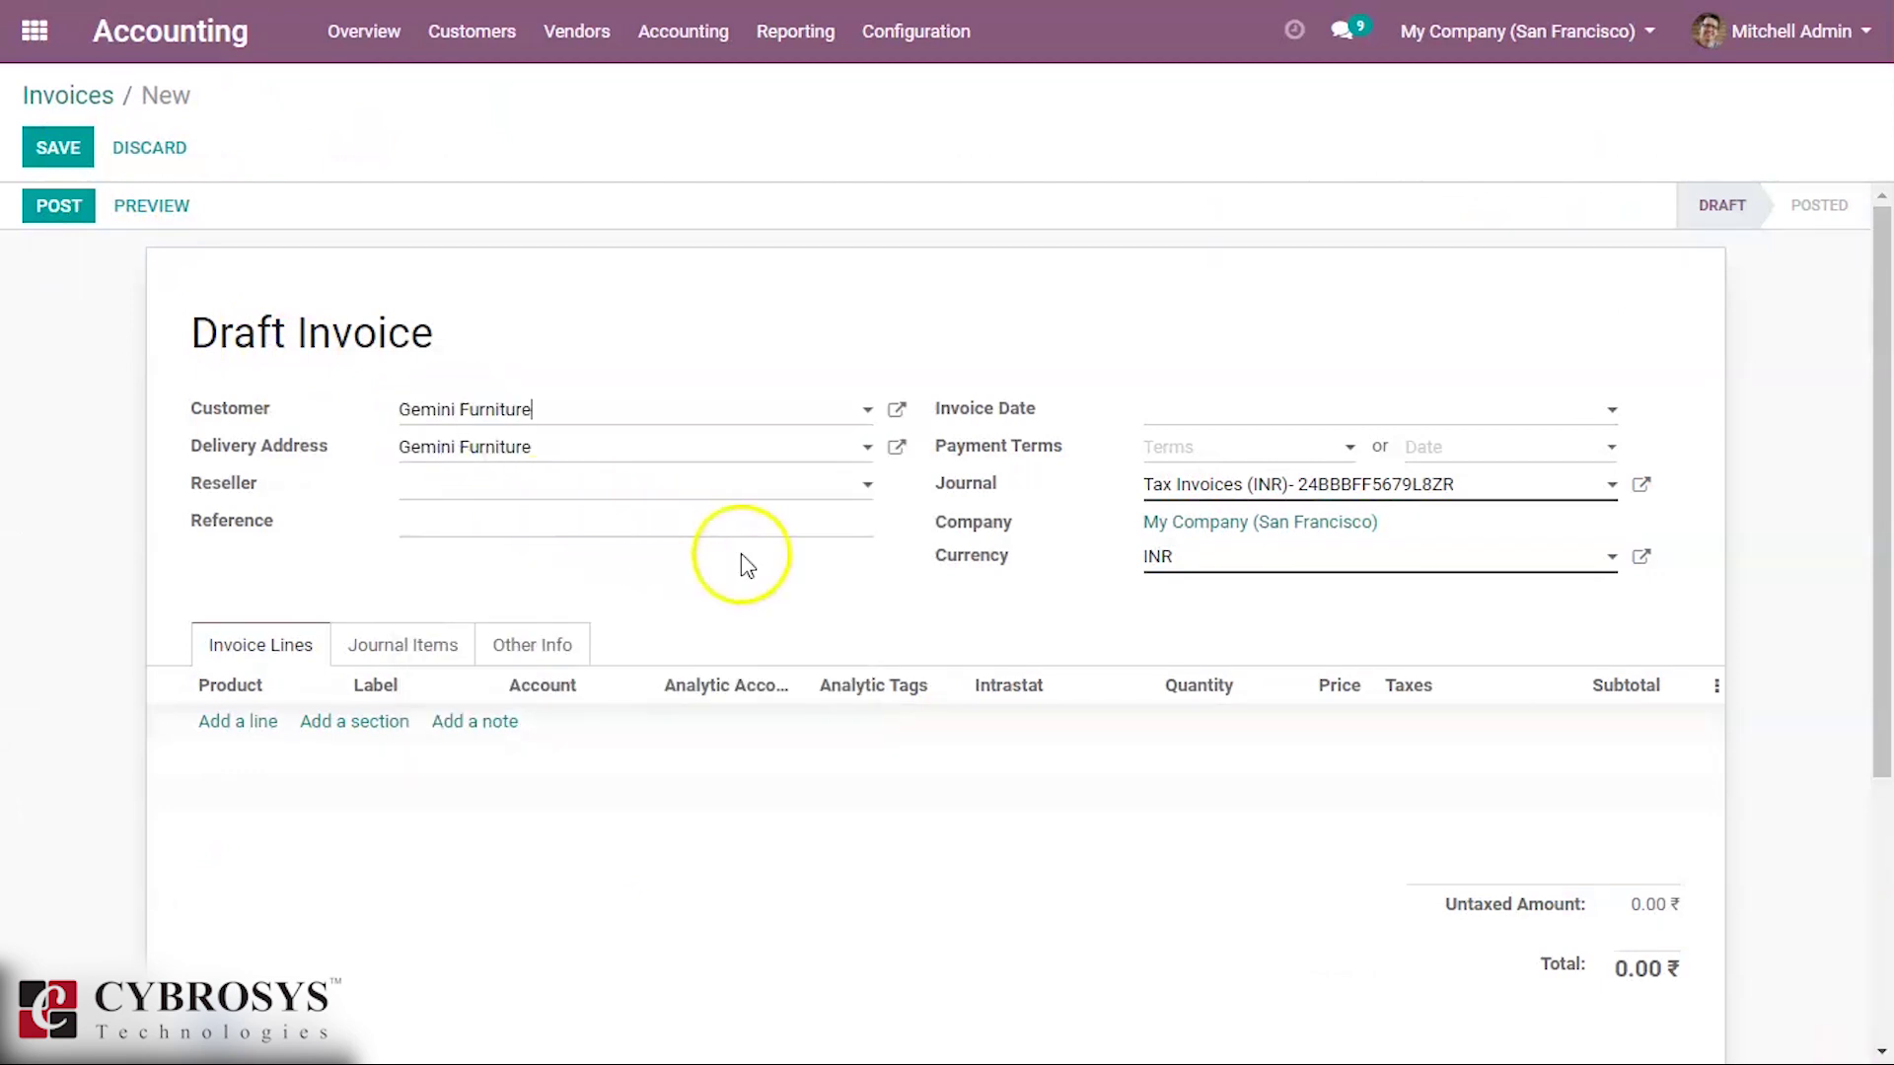
# Add a 'work' line on account 011 demo priced 100 without GST 5%, then post
pyautogui.click(211, 721)
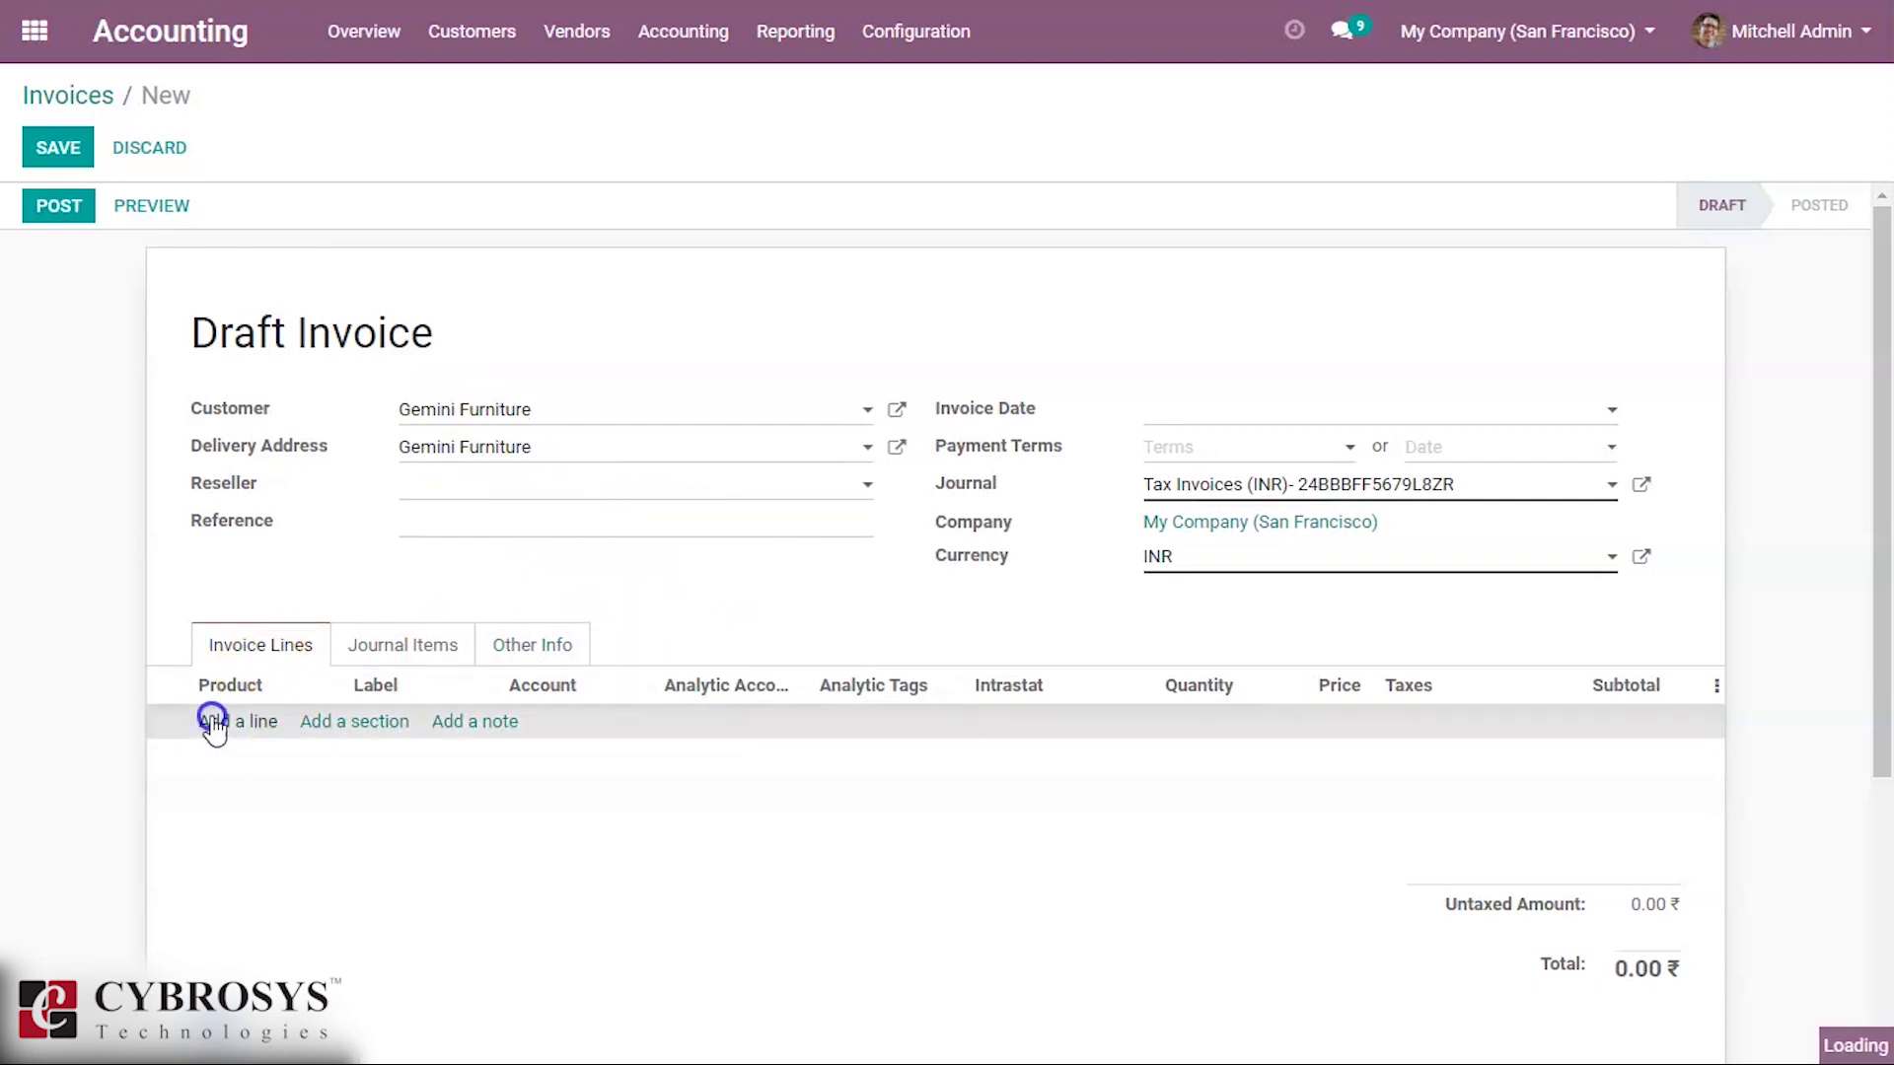
pyautogui.click(211, 722)
pyautogui.click(401, 716)
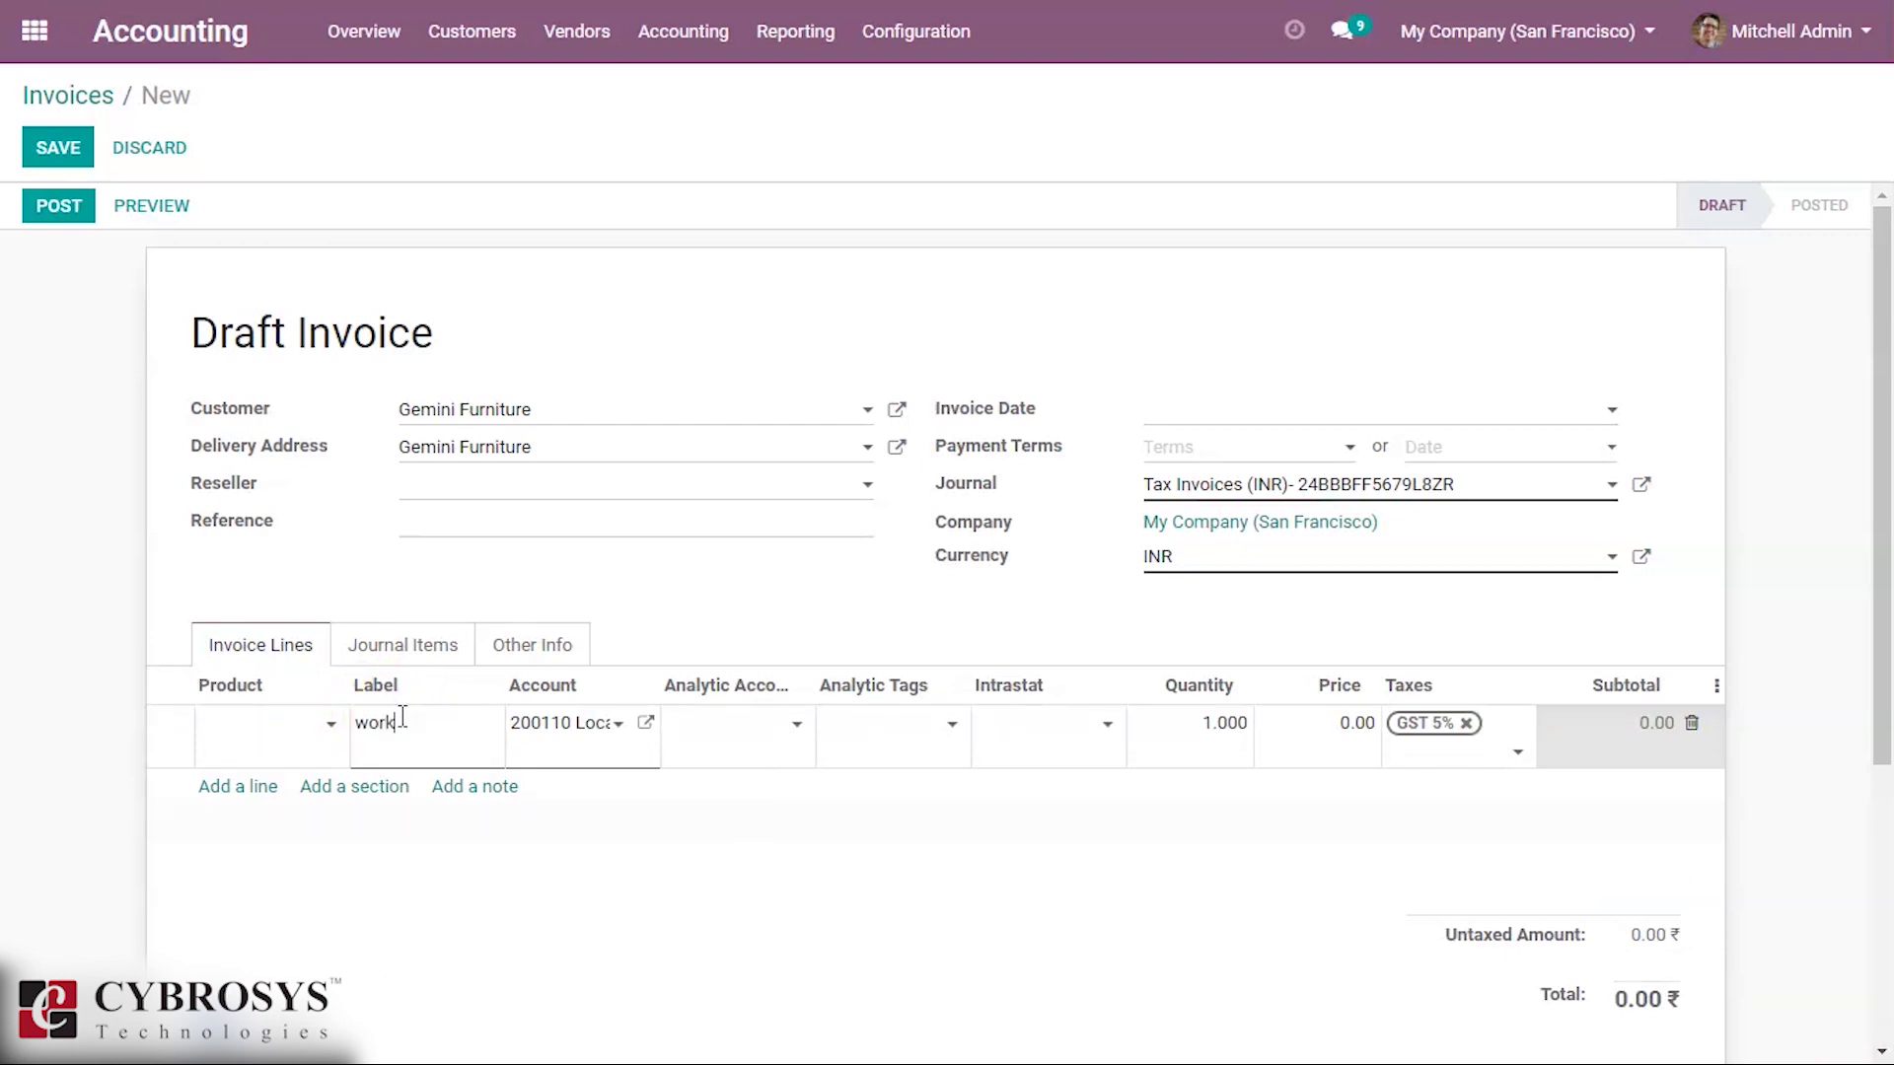
pyautogui.click(542, 757)
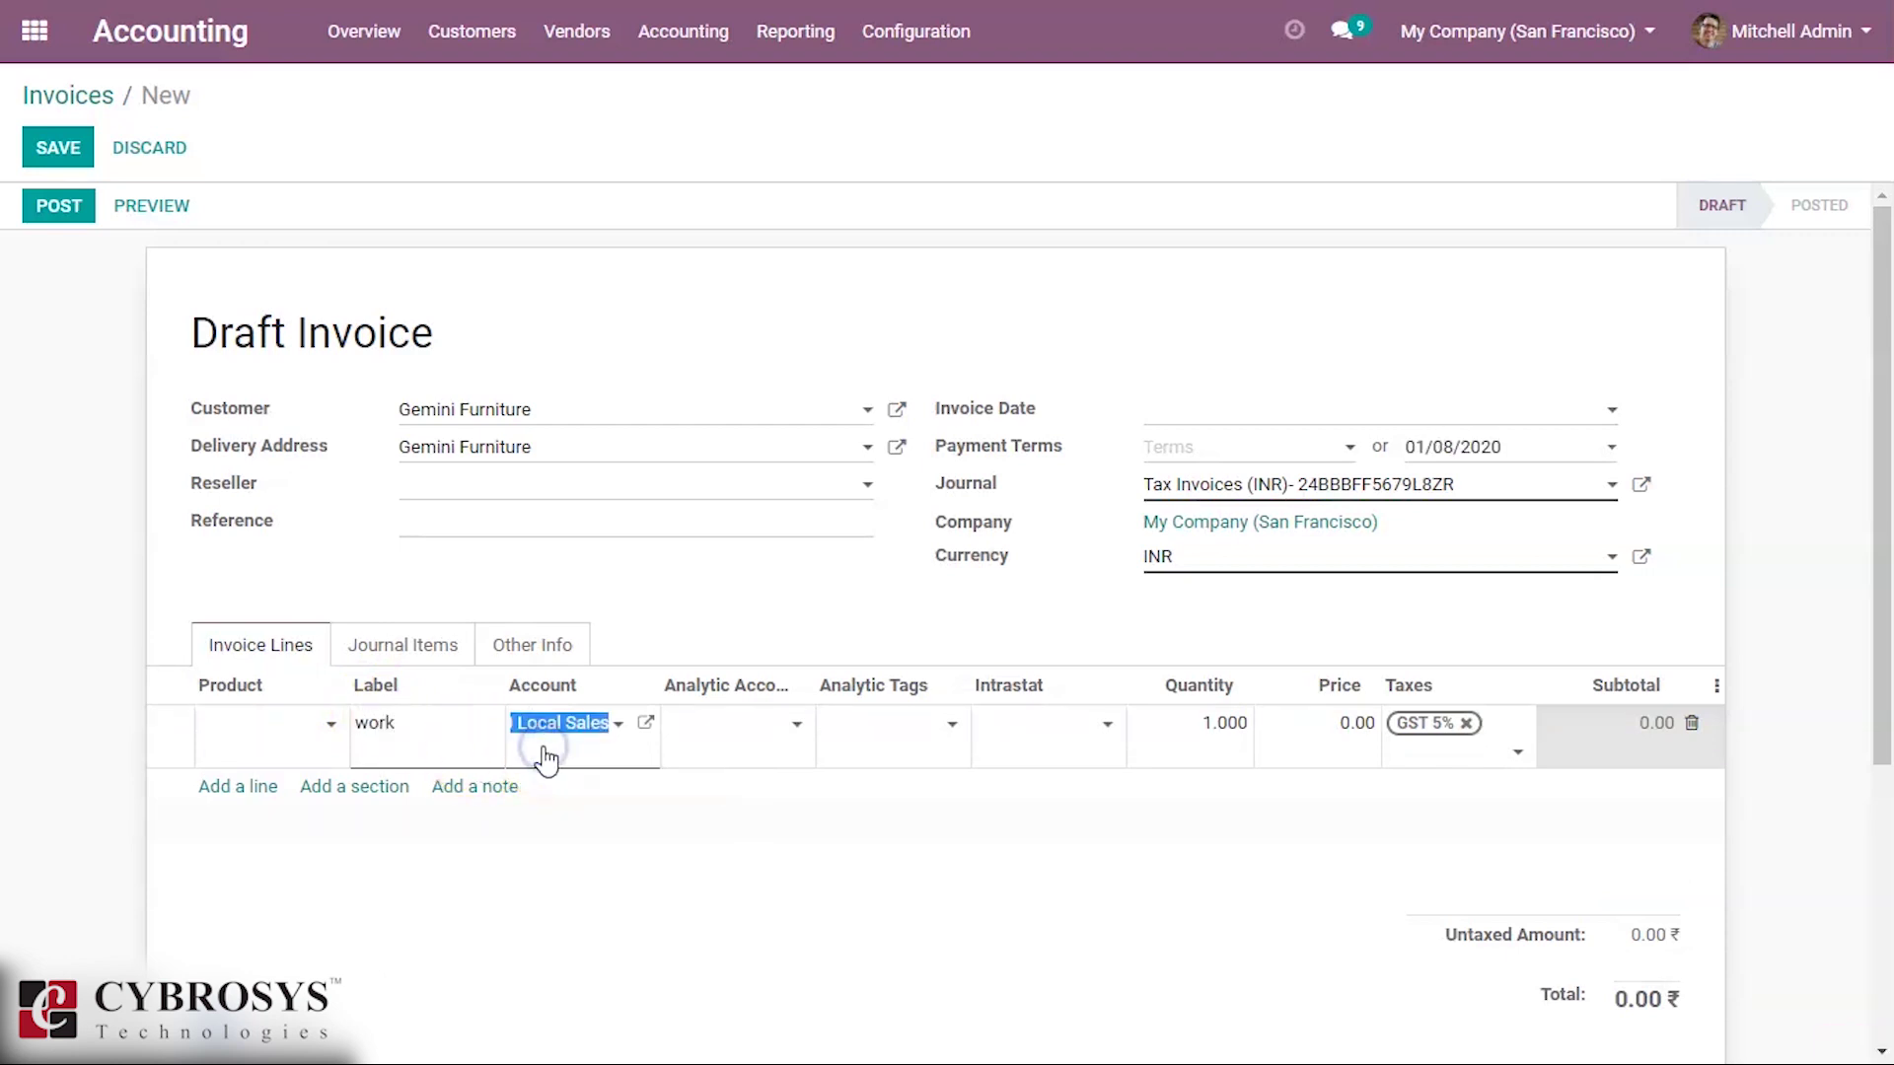
pyautogui.press('BackSpace')
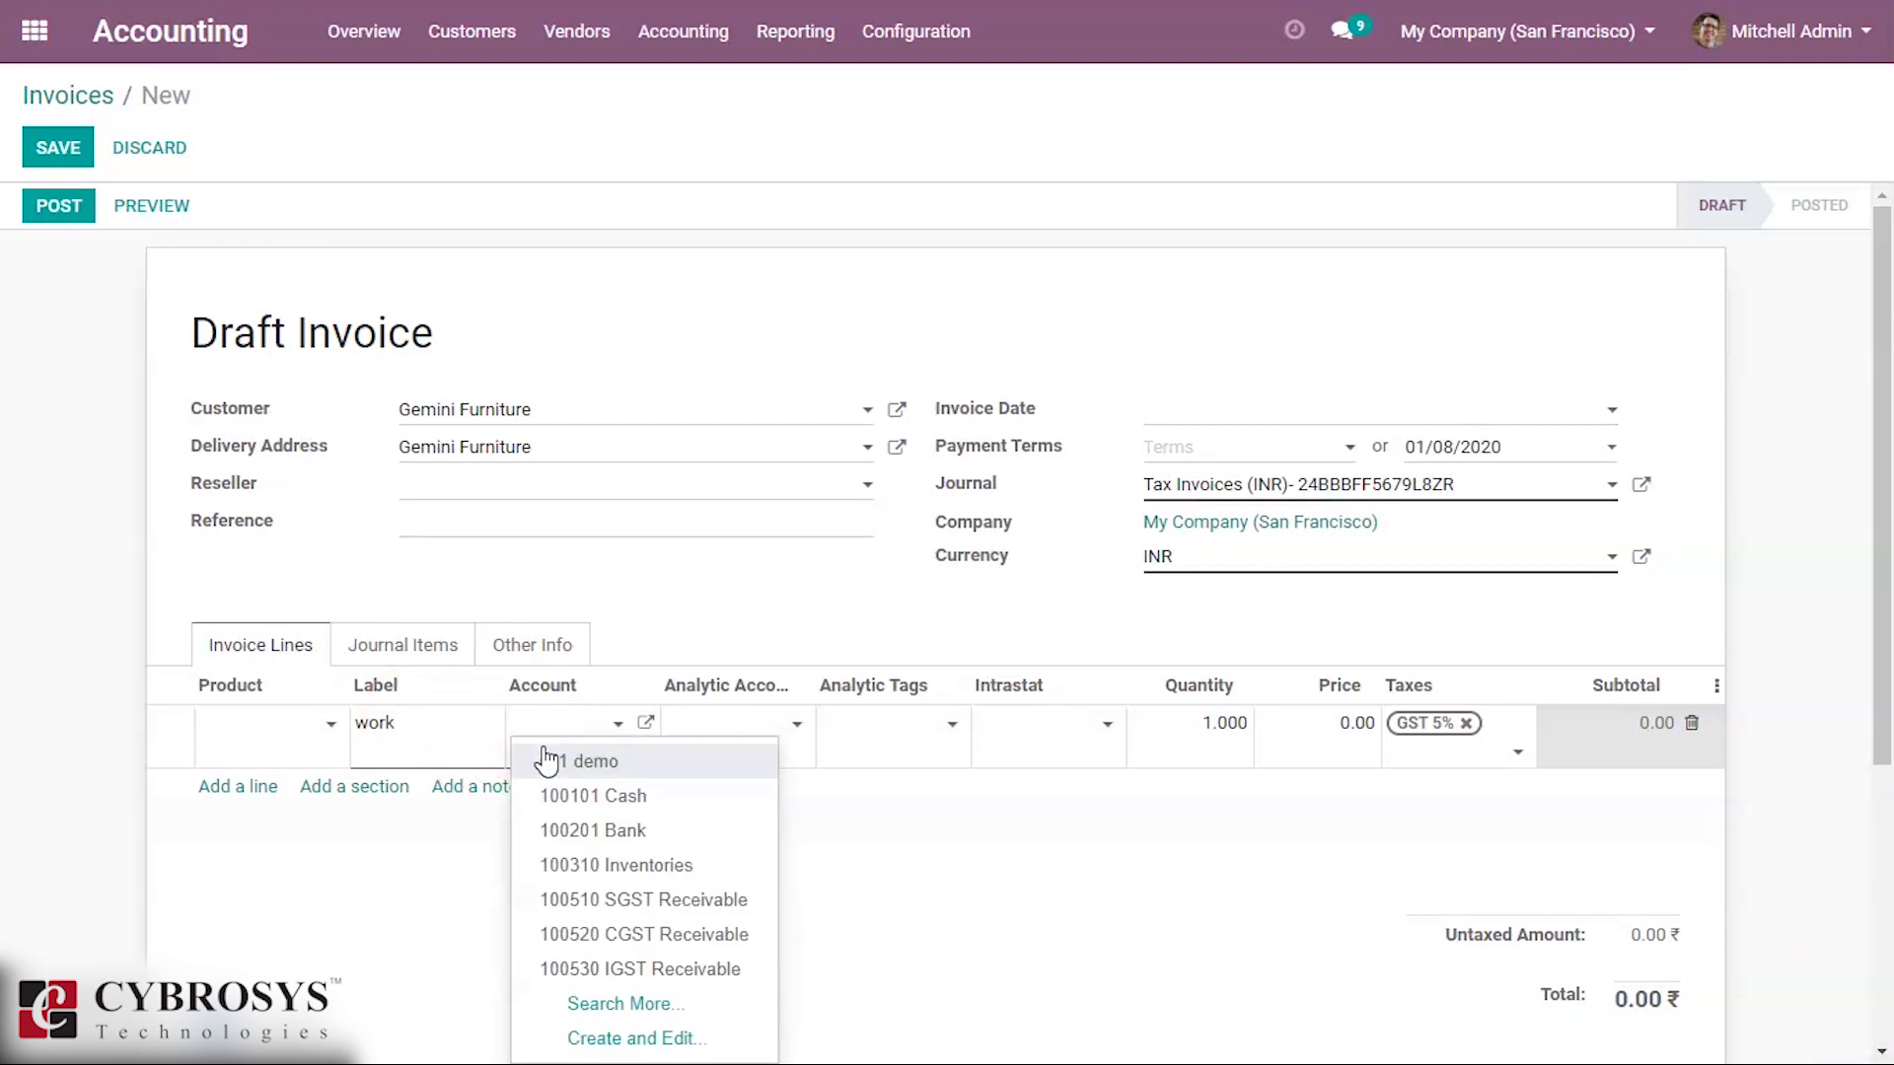
pyautogui.click(545, 760)
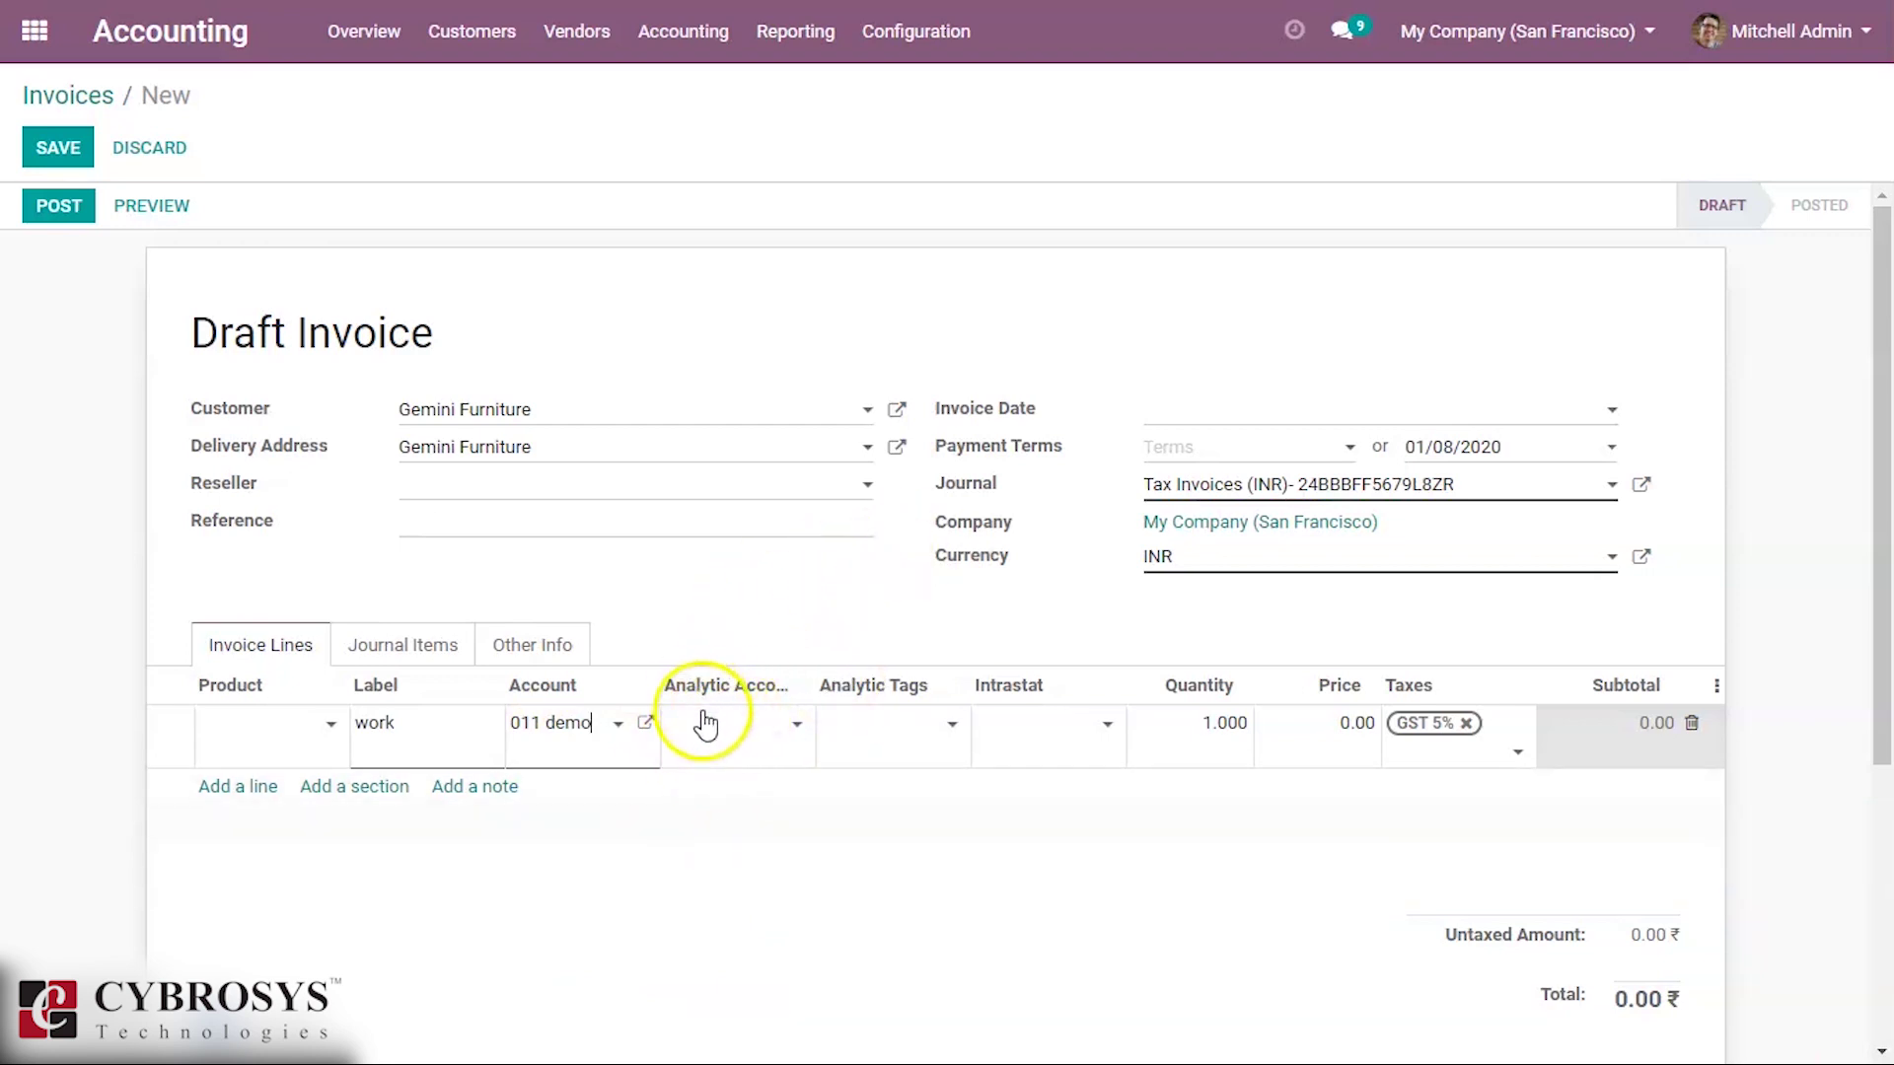
pyautogui.click(1308, 736)
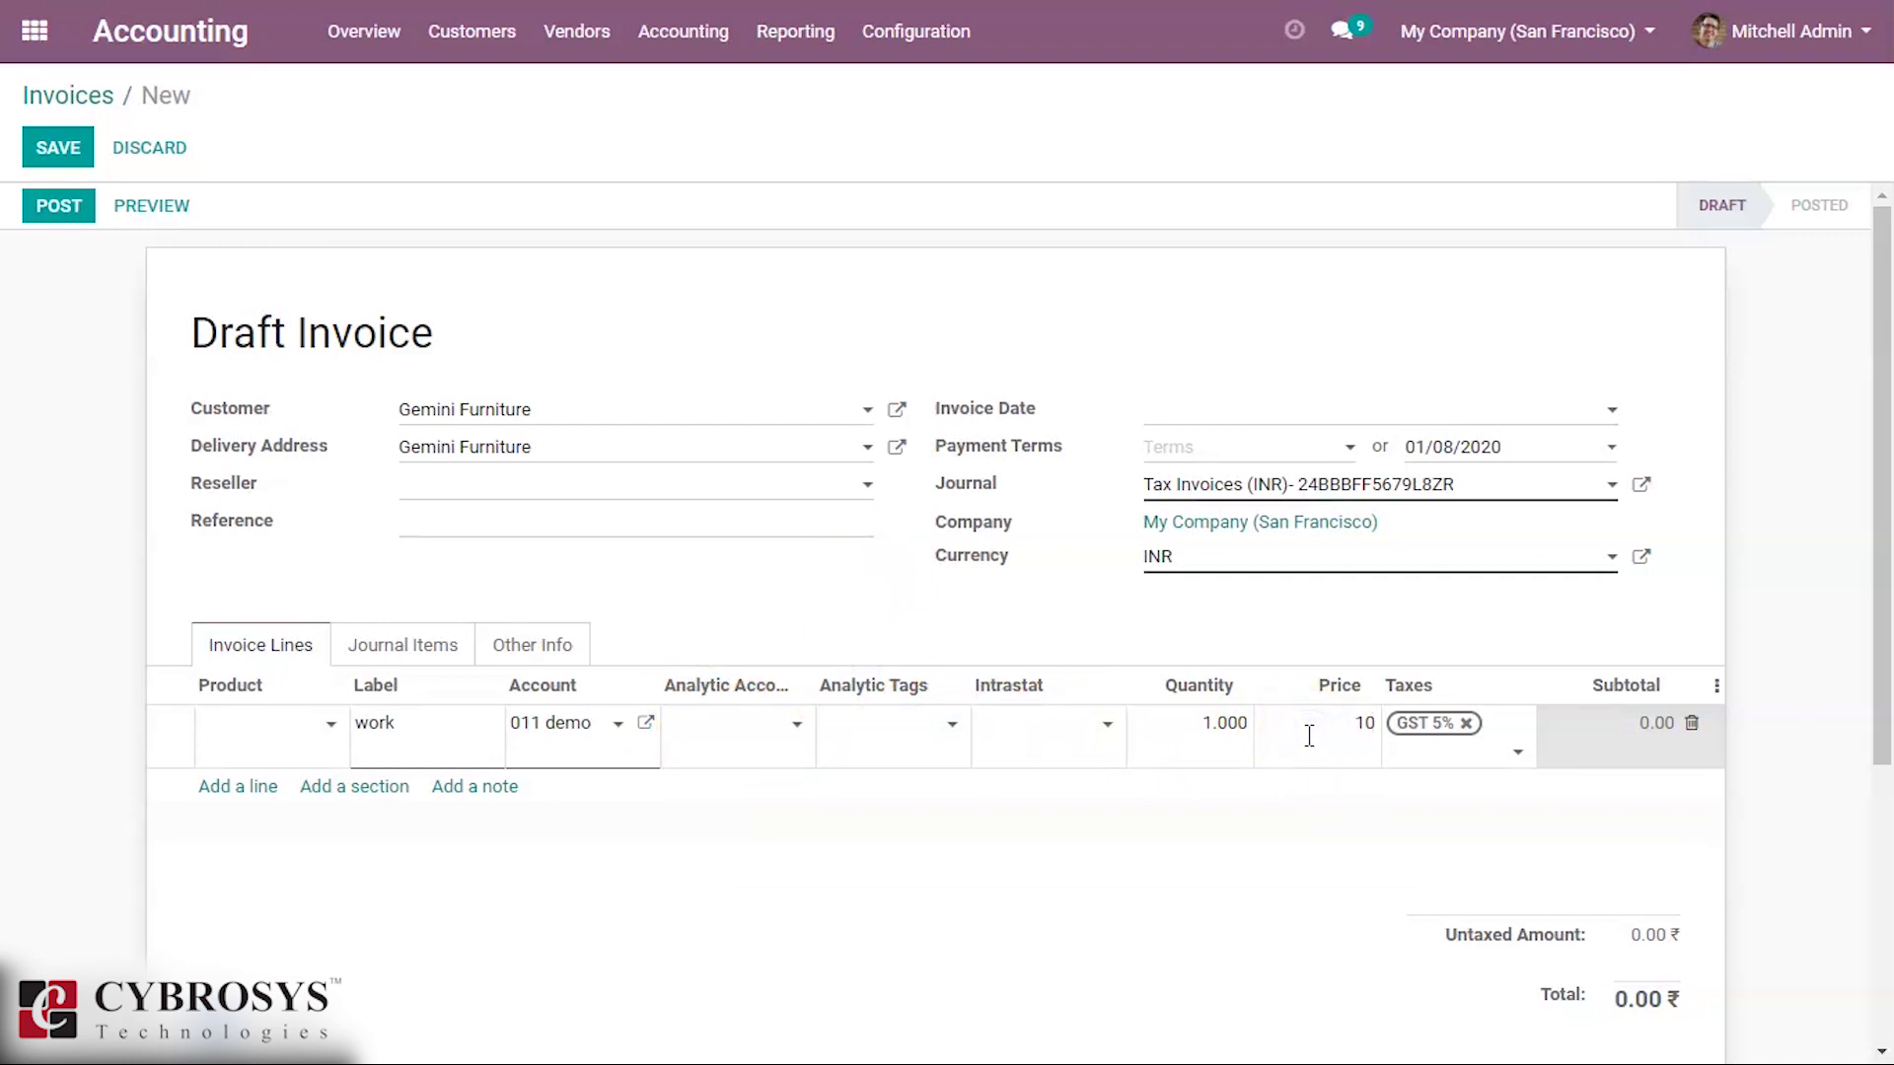
pyautogui.click(1468, 724)
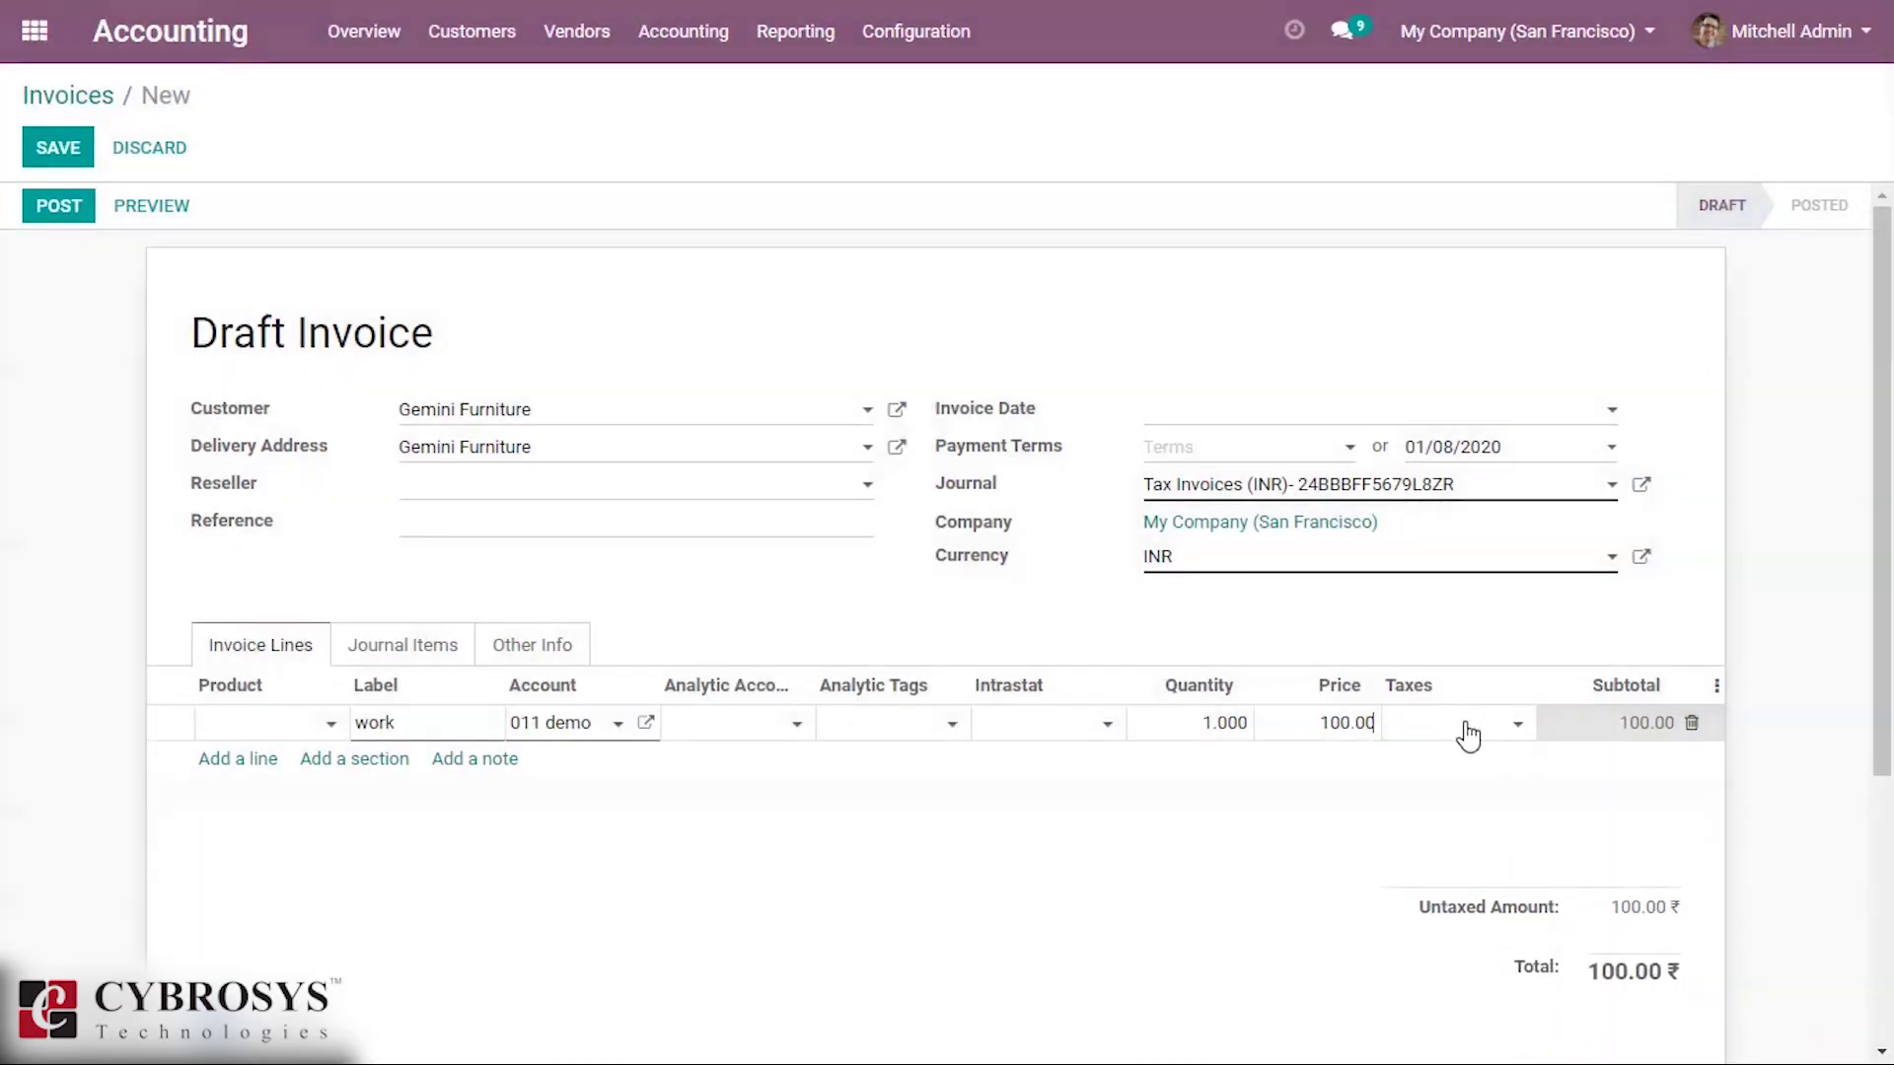
pyautogui.click(59, 209)
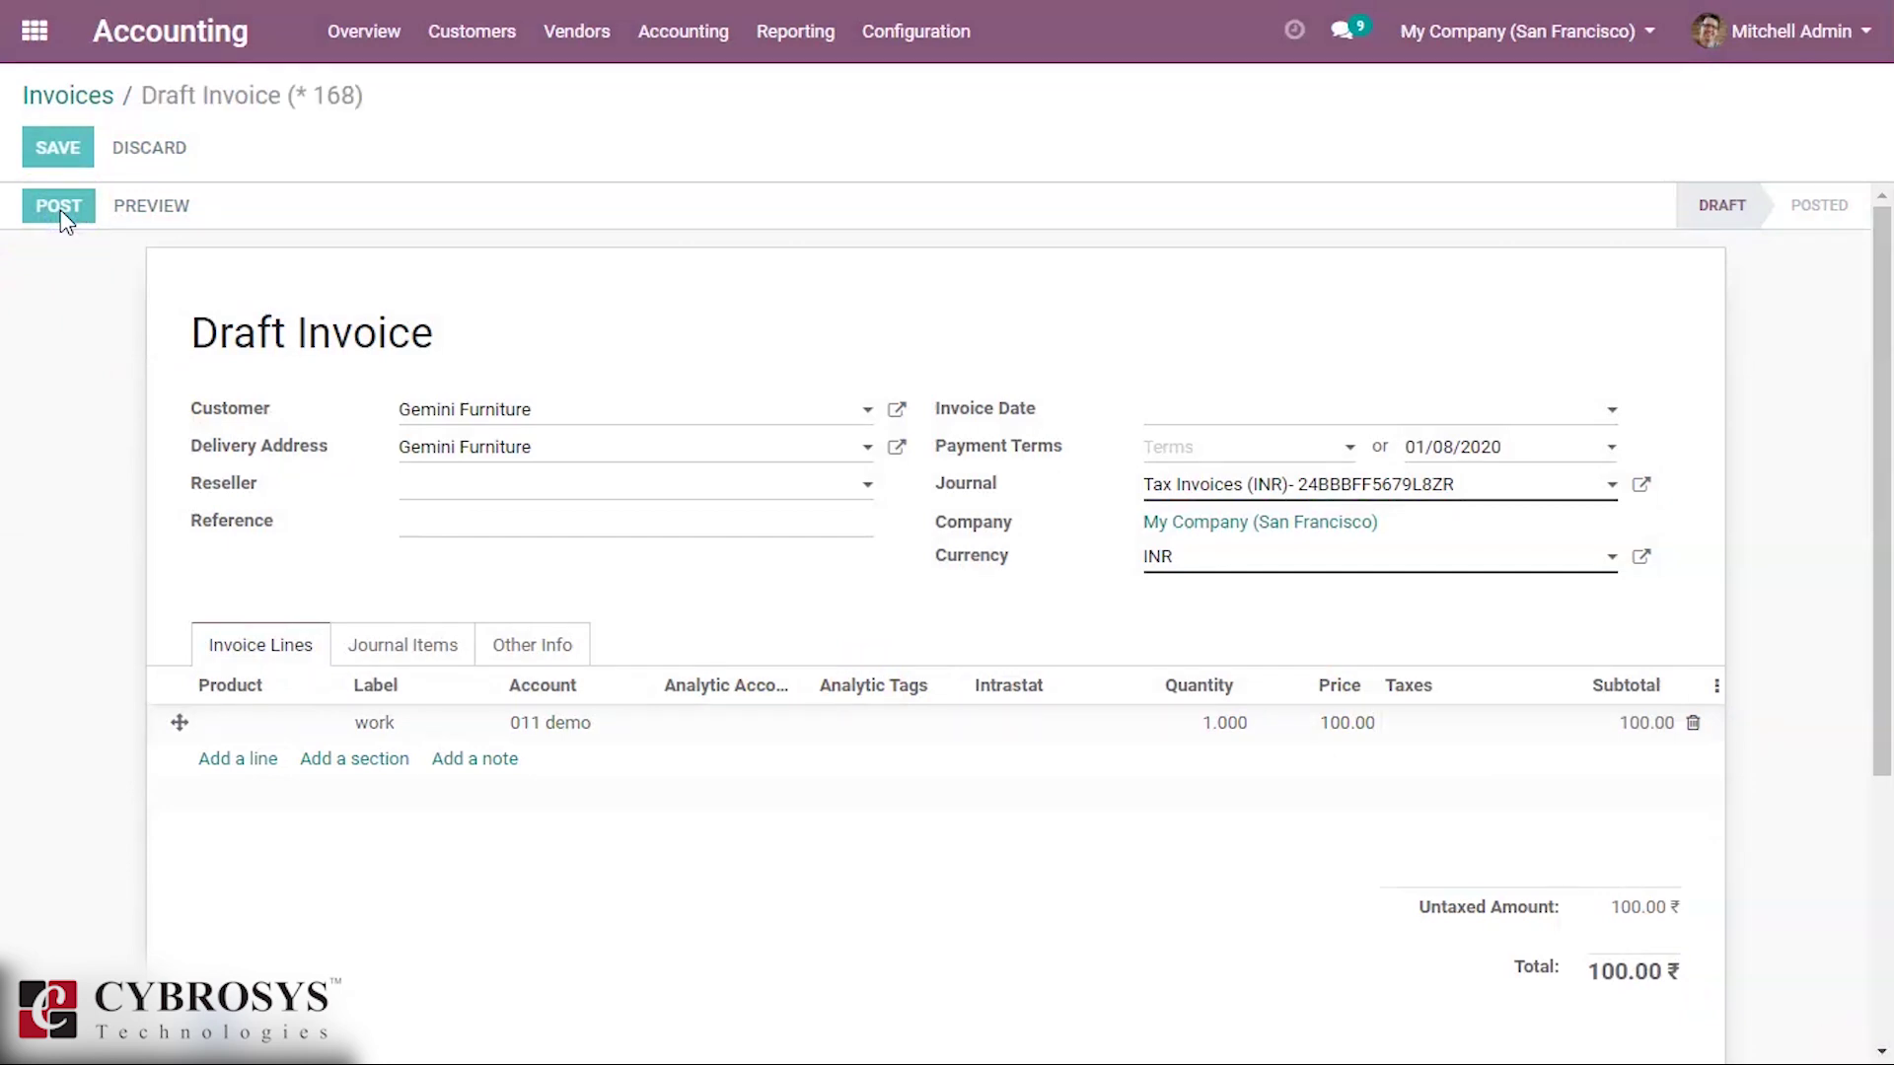
# Register and validate the 100.00 ₹ payment so the invoice is marked Paid
pyautogui.click(248, 208)
pyautogui.click(328, 525)
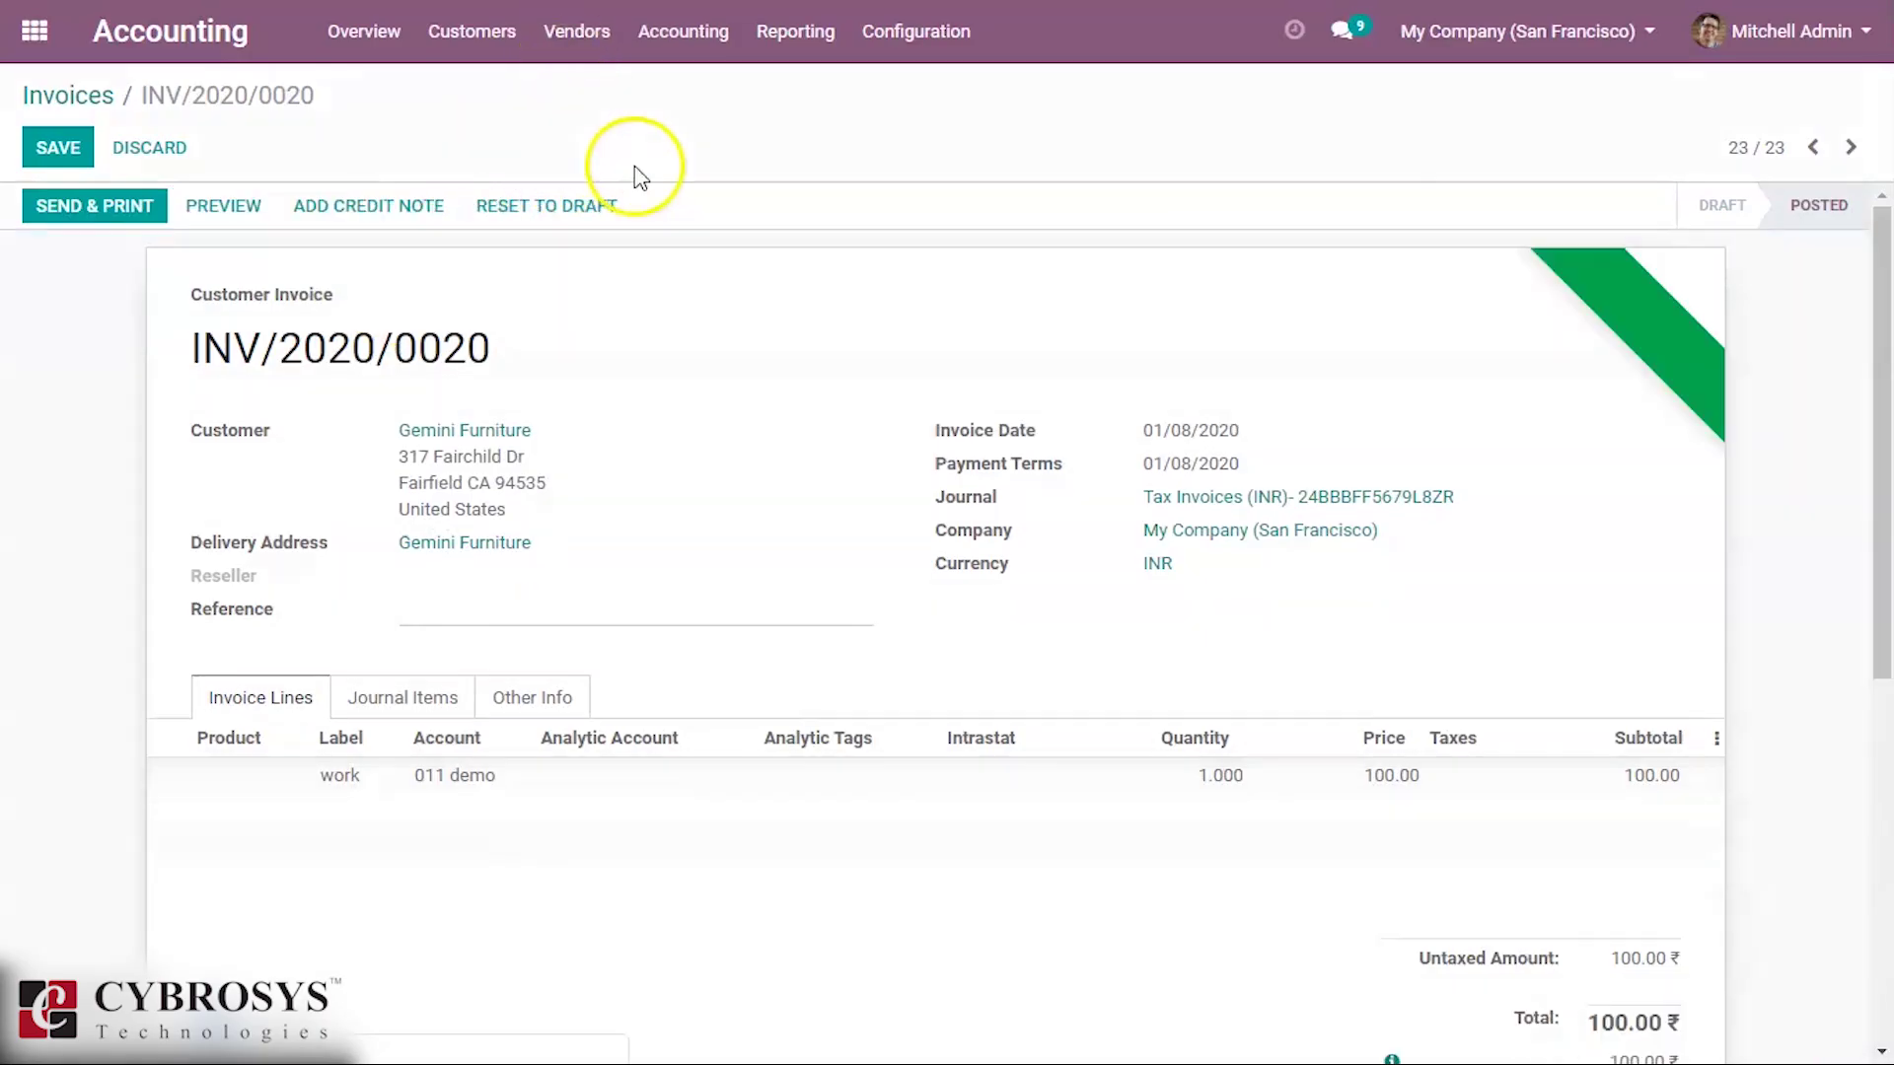
pyautogui.click(707, 40)
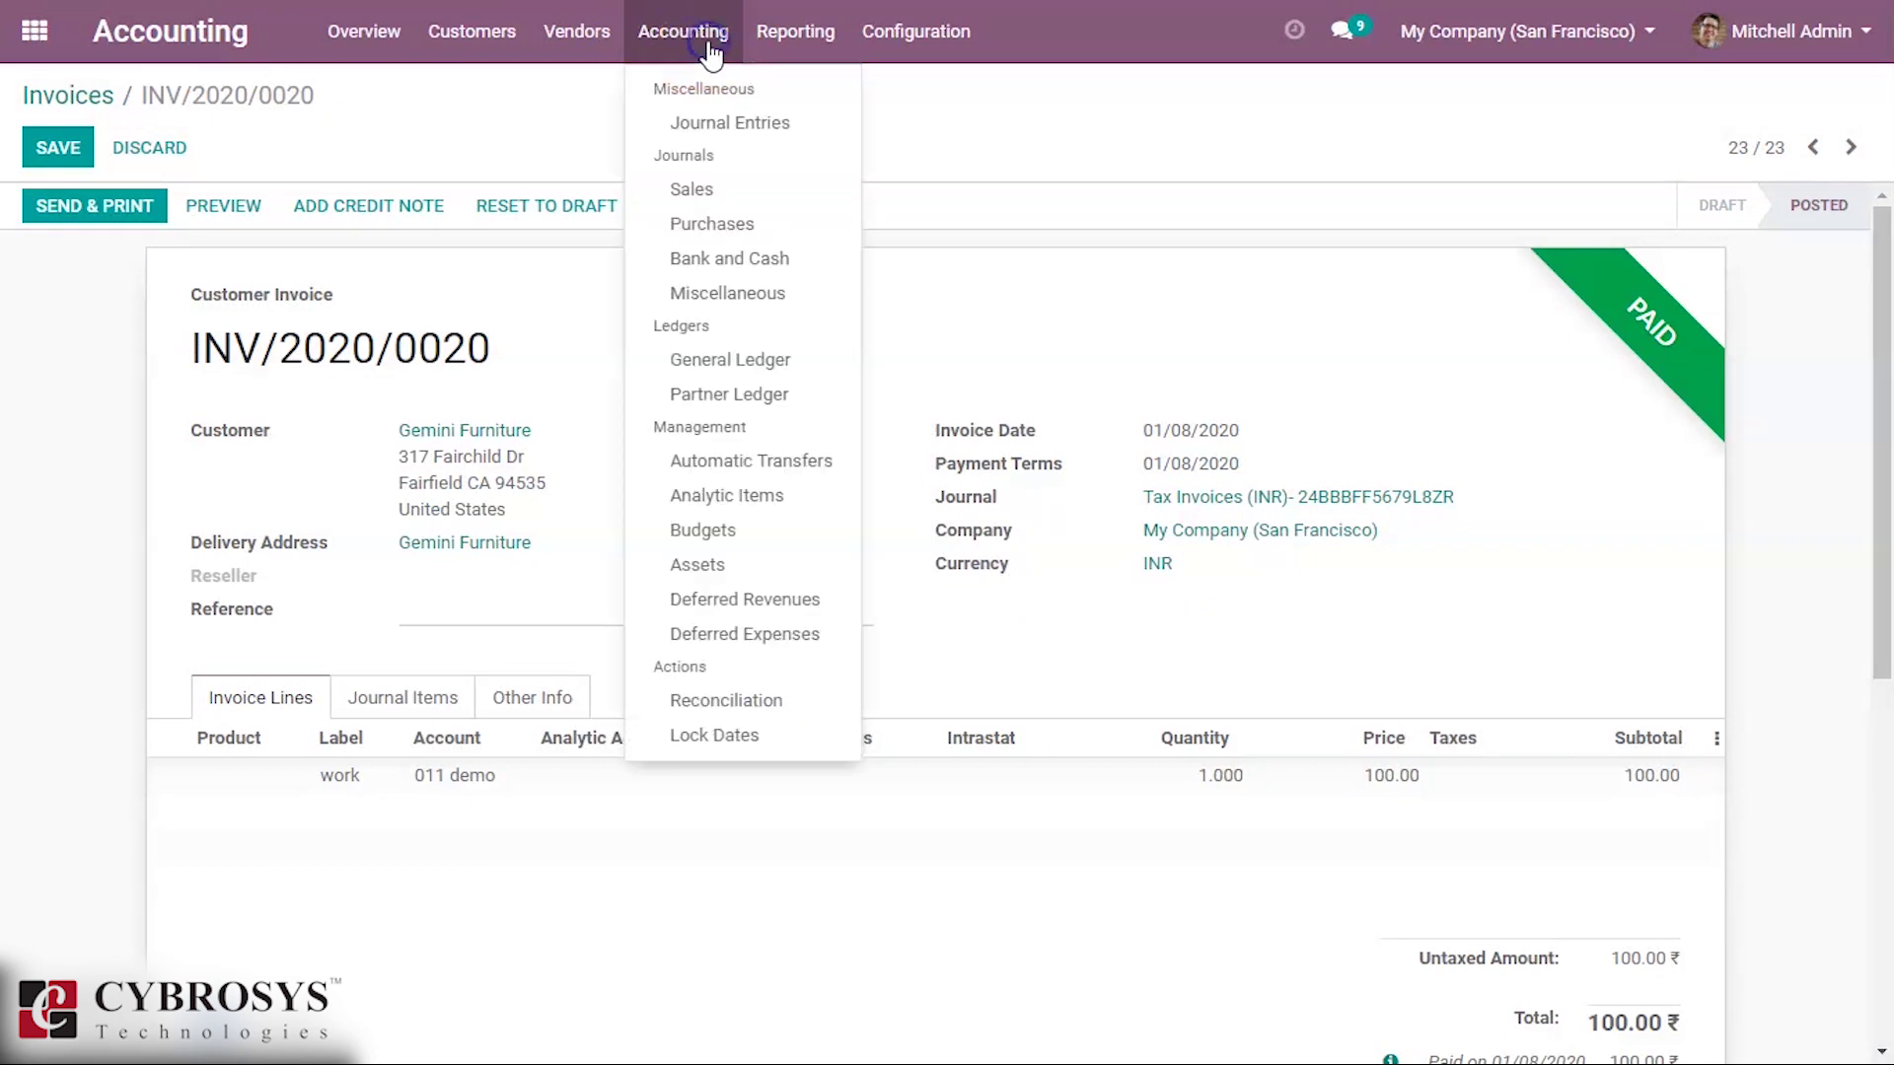
# Check the new branch budget shows 100.00 ₹ practical (21.73% achieved), then return to Budgets
pyautogui.click(706, 533)
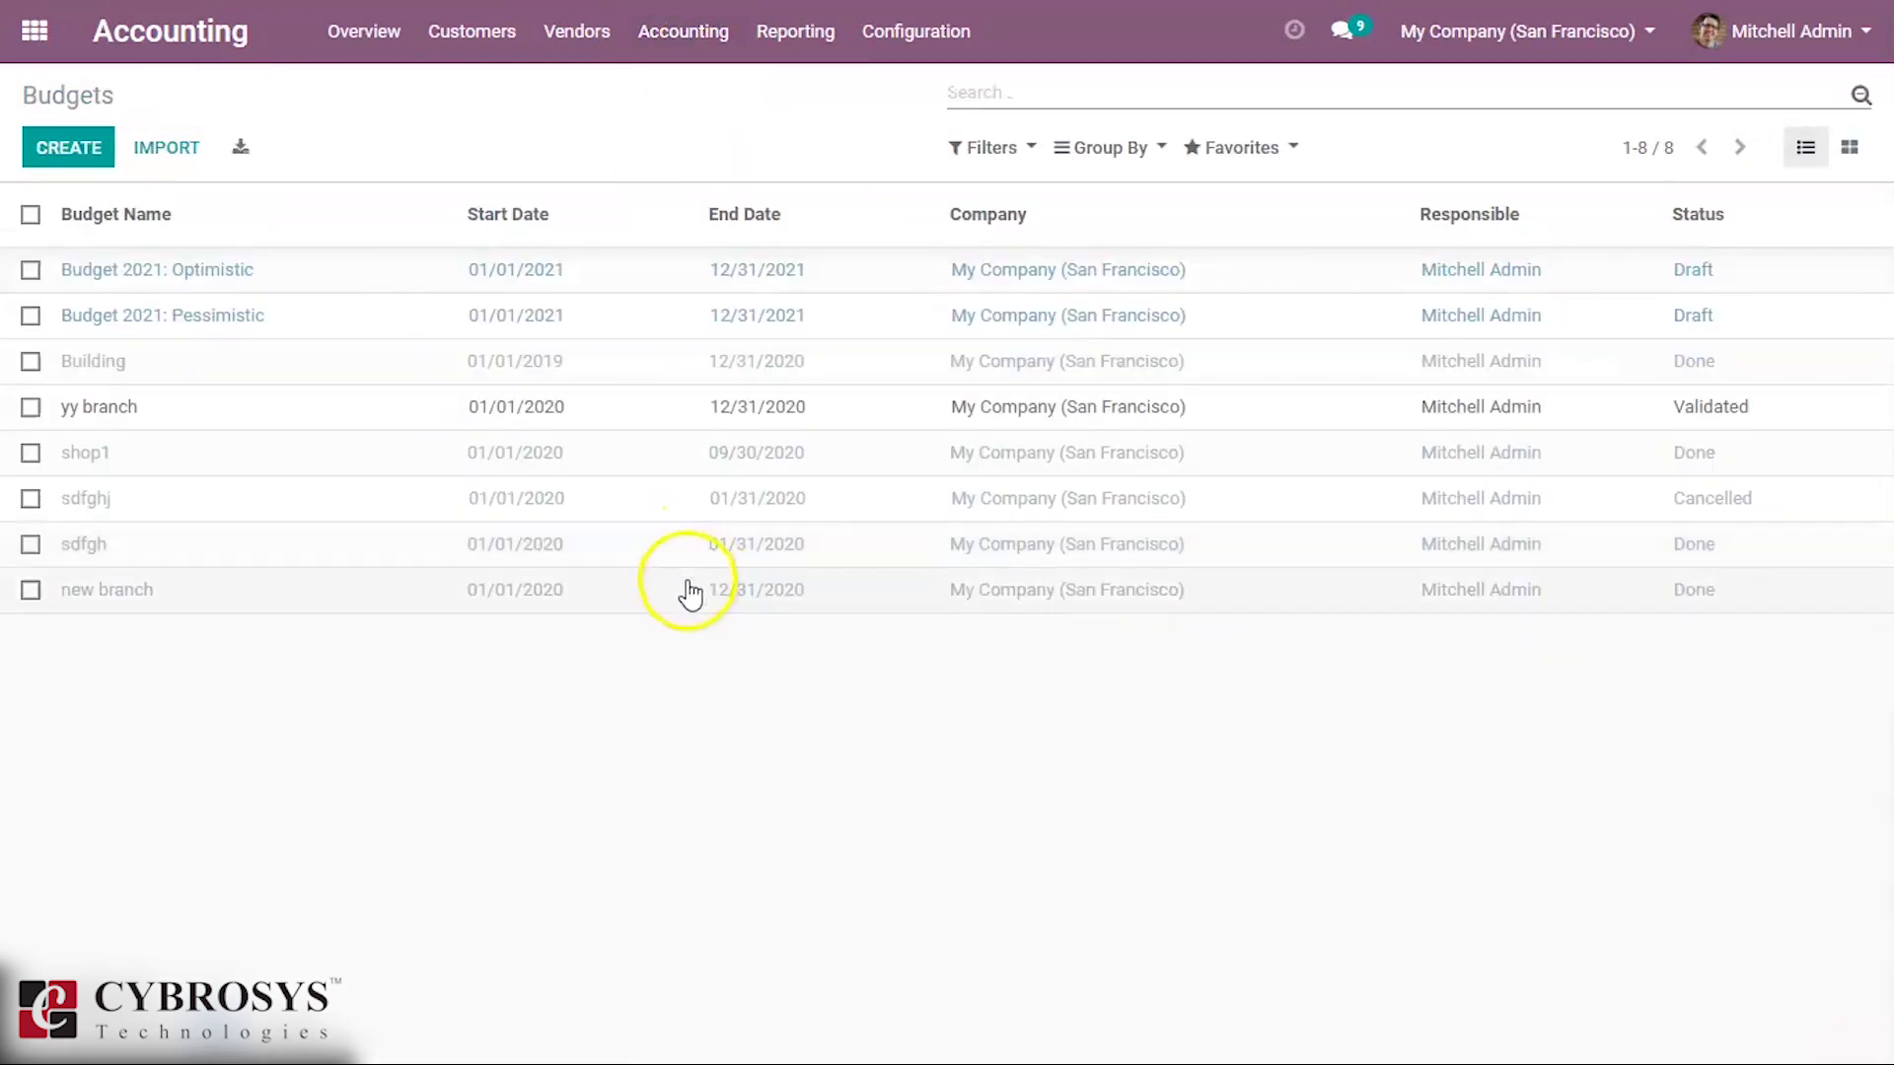
pyautogui.click(689, 588)
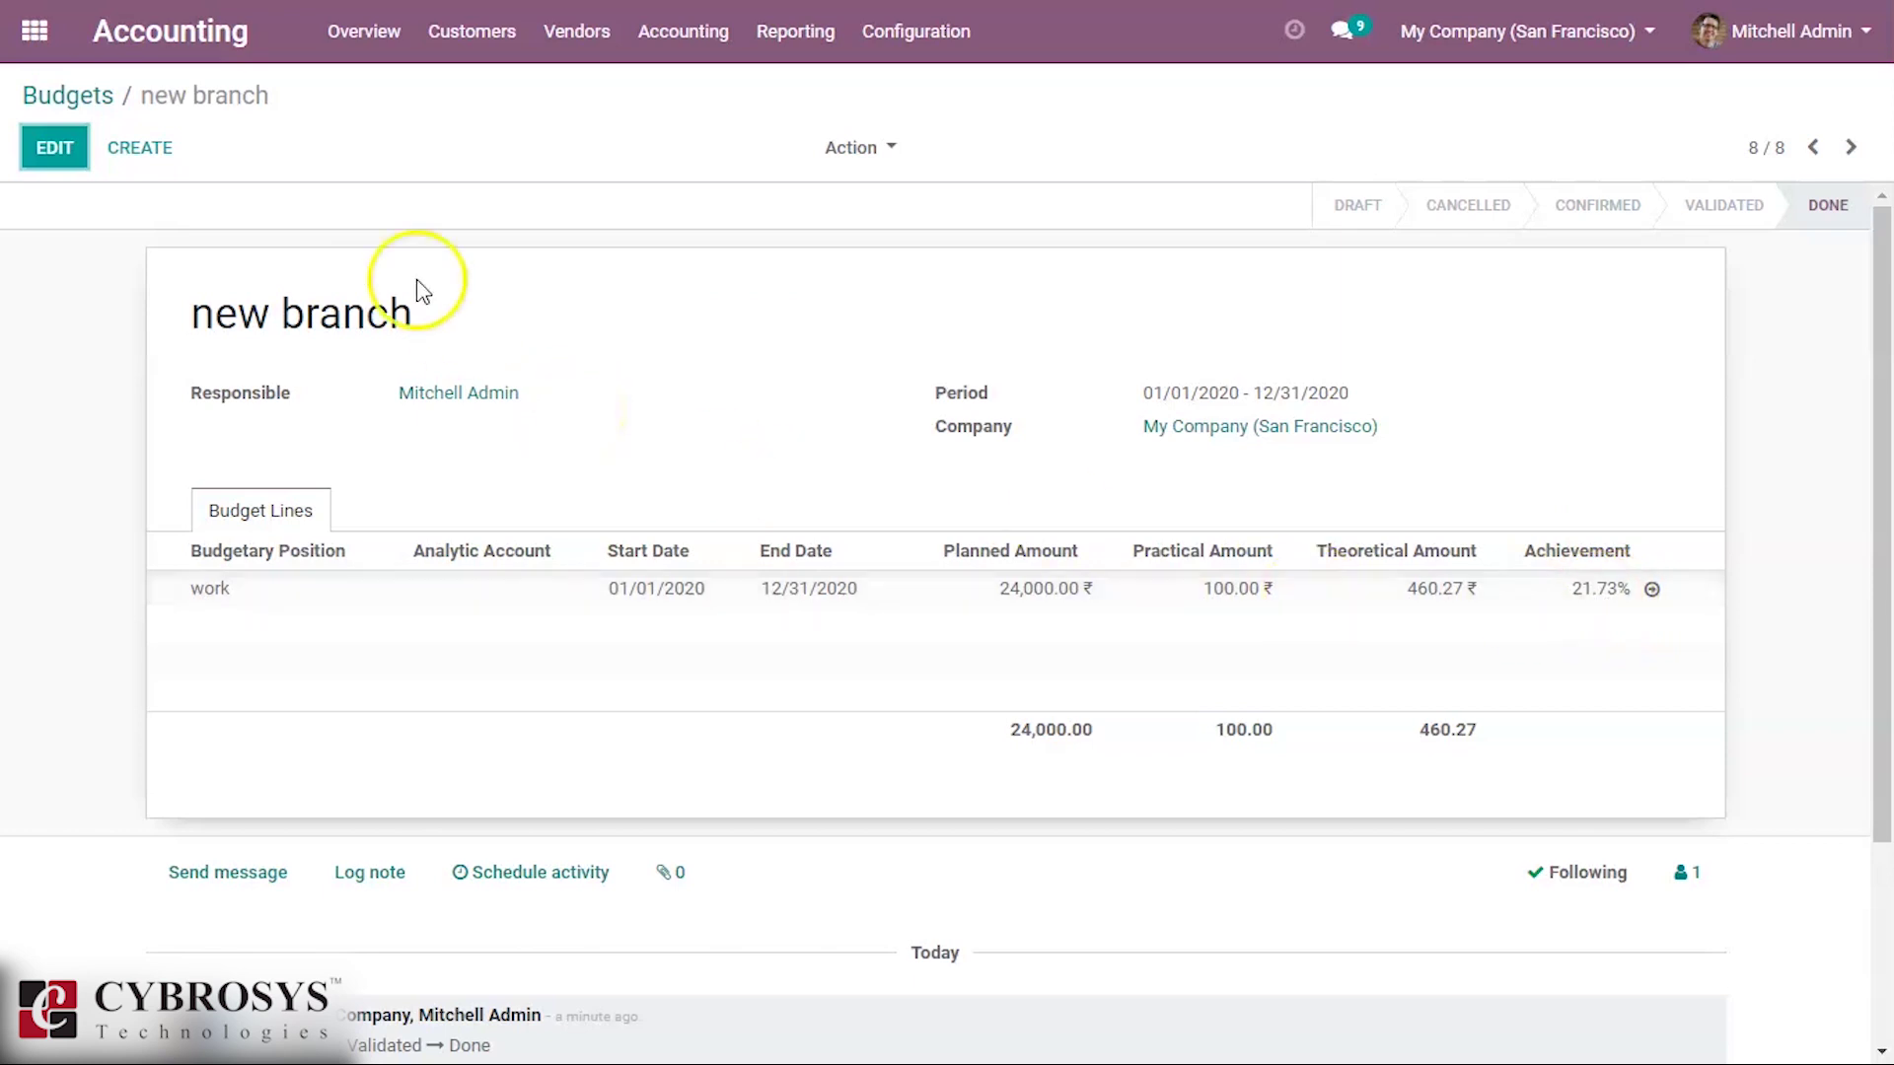
pyautogui.click(54, 87)
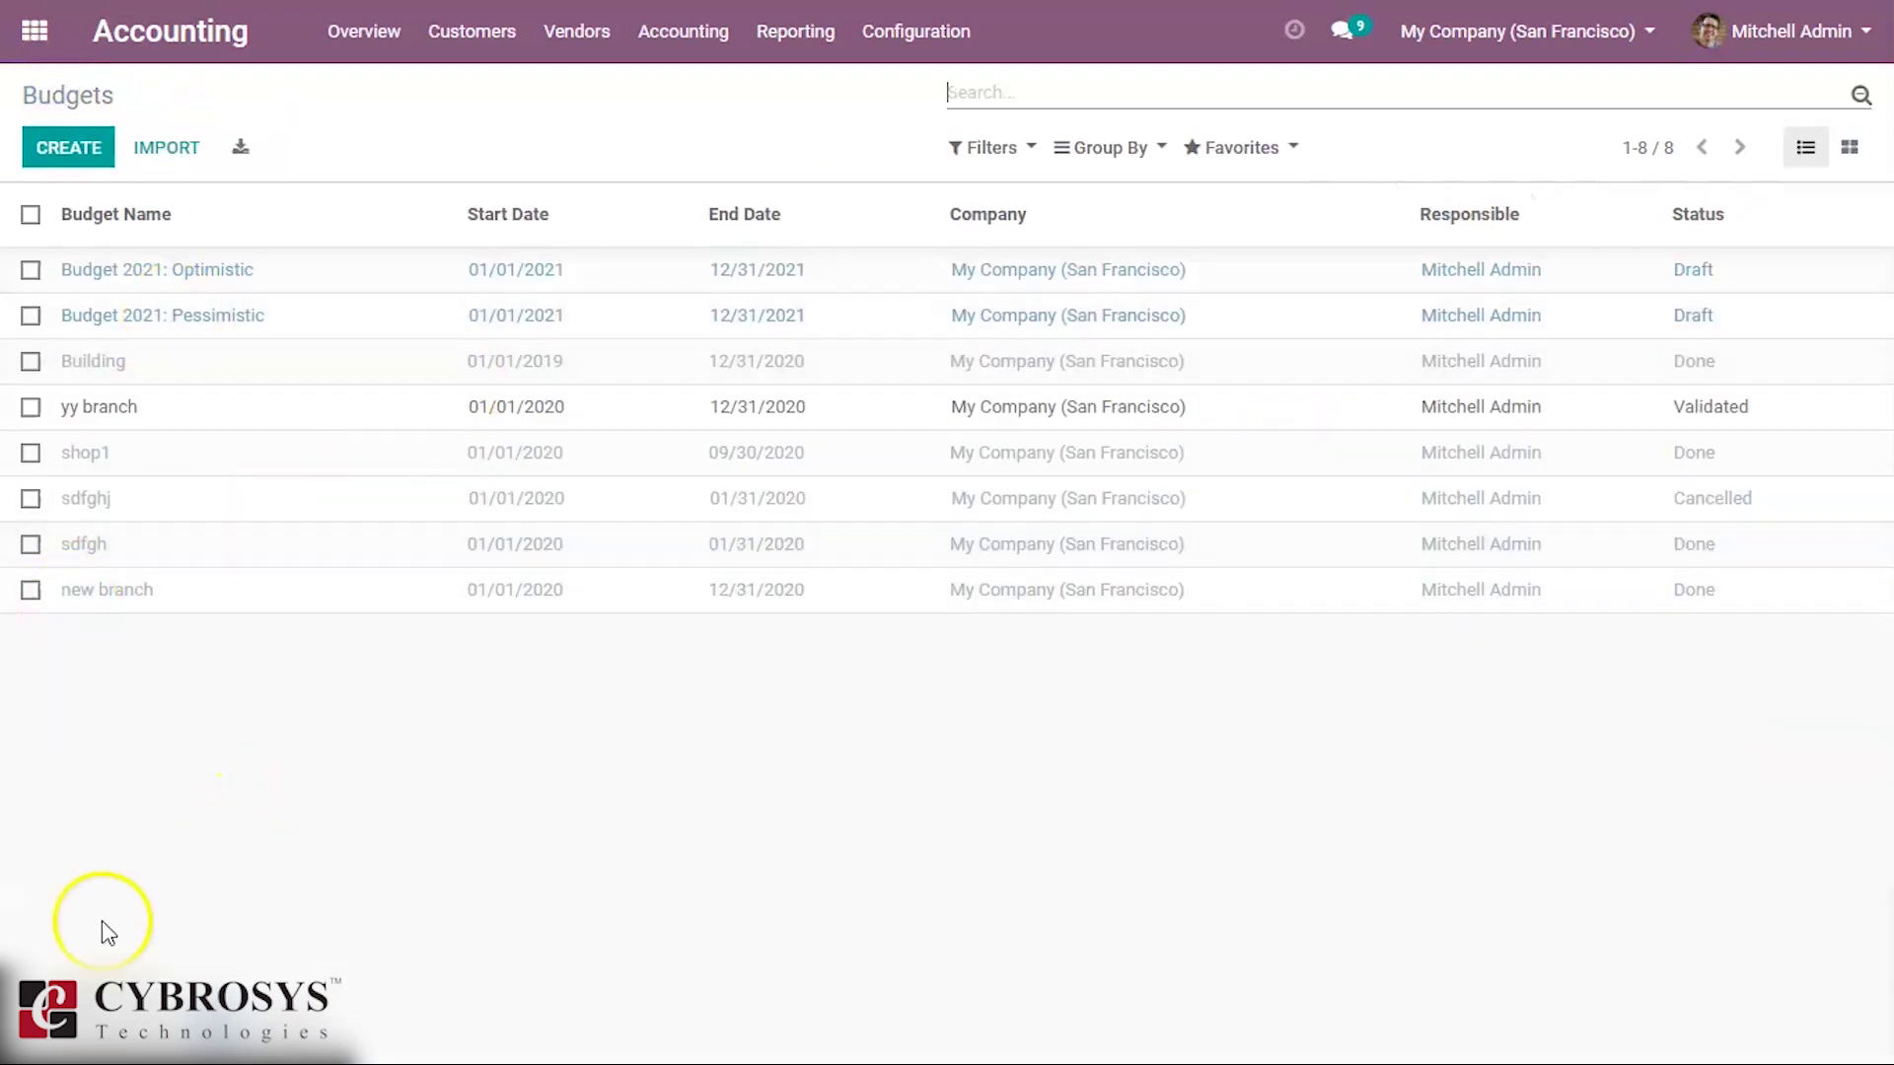
pyautogui.click(837, 42)
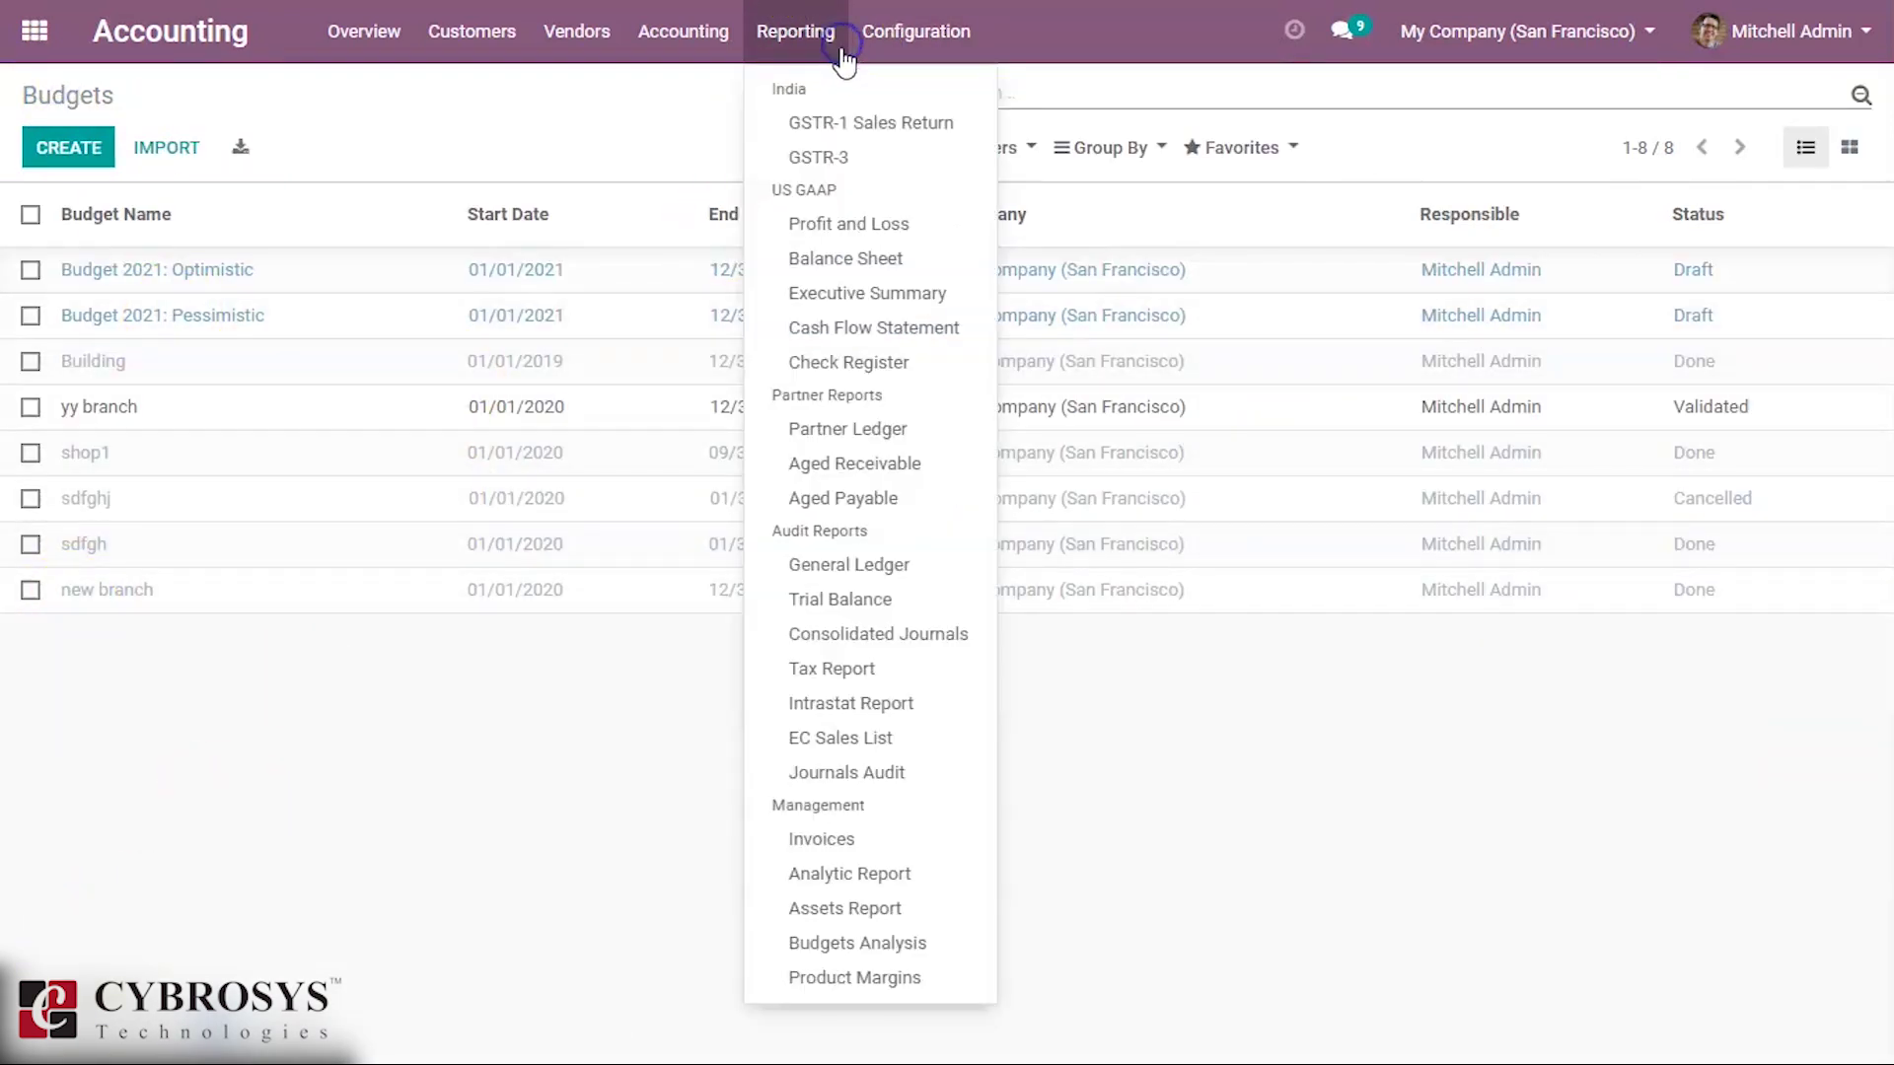
# In Budgets Analysis, open new branch's work line: planned 24,000.00 ₹, practical 100.00 ₹
pyautogui.click(814, 940)
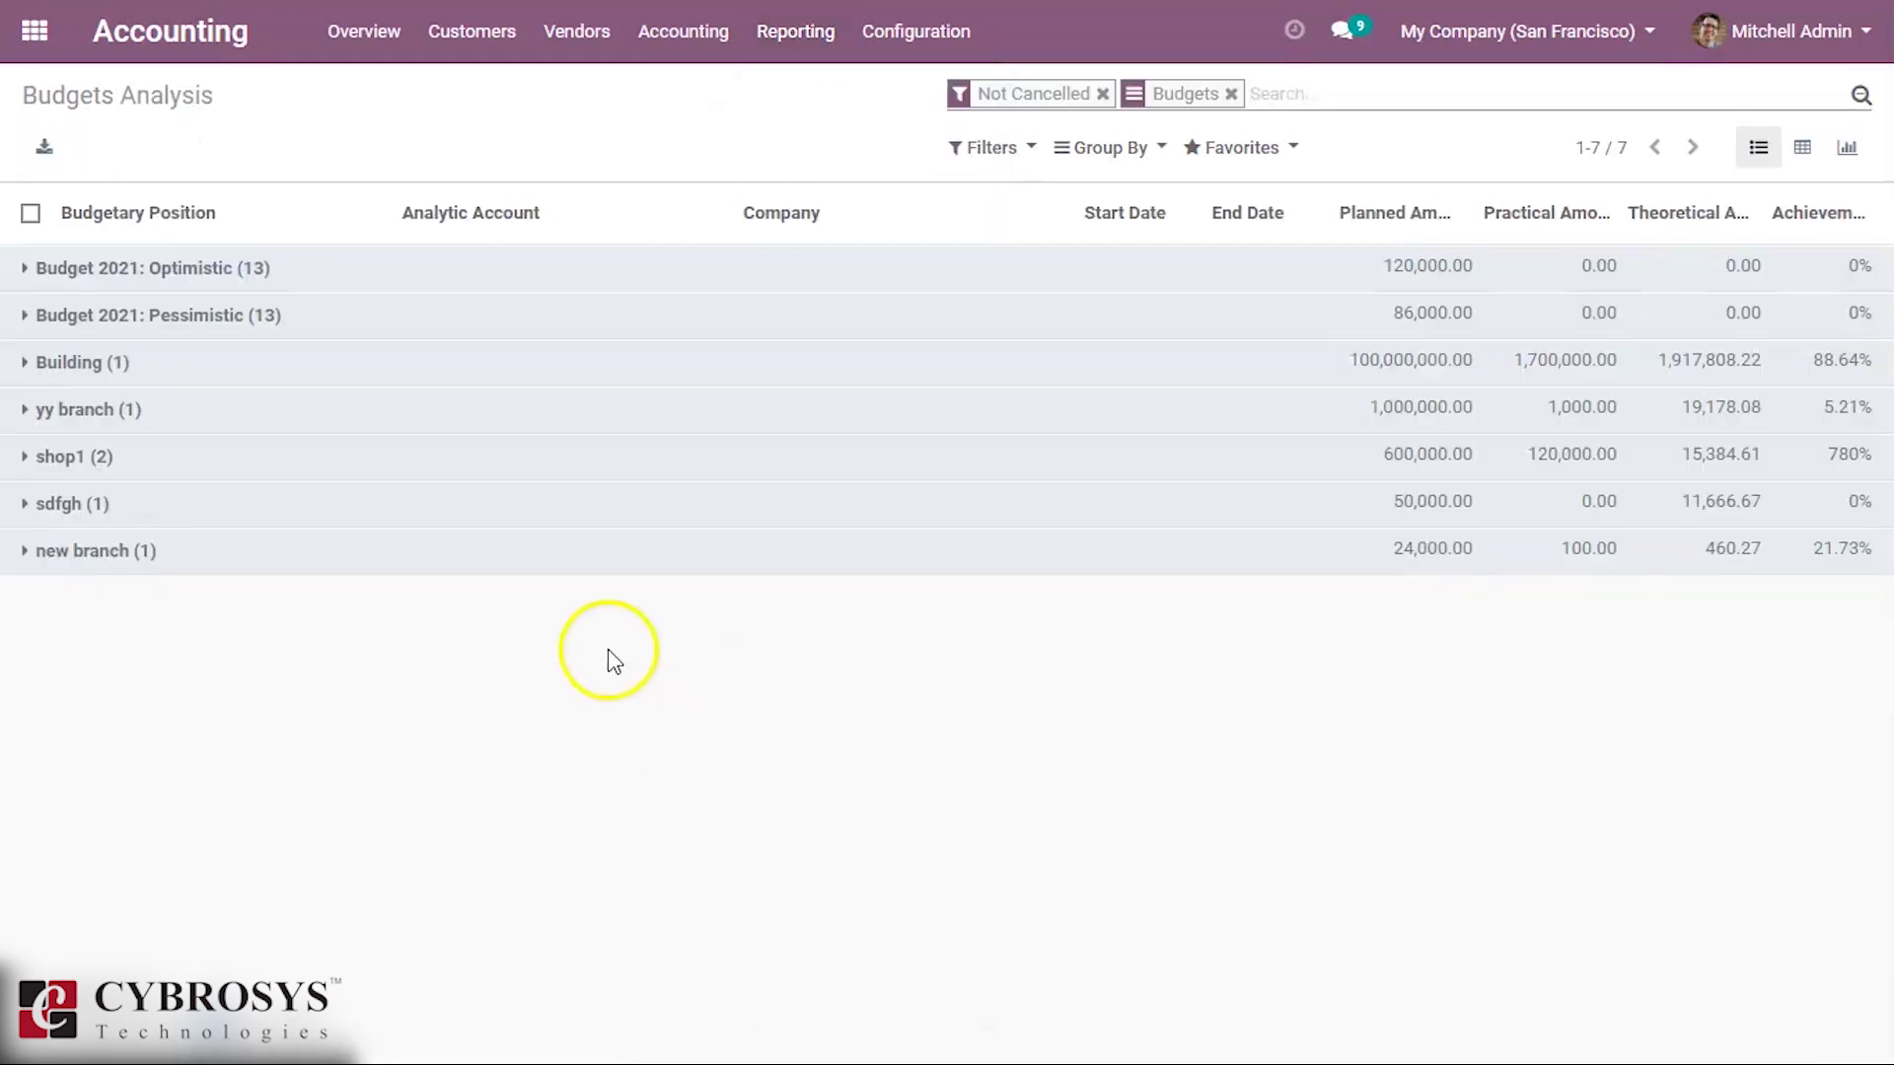
pyautogui.click(597, 570)
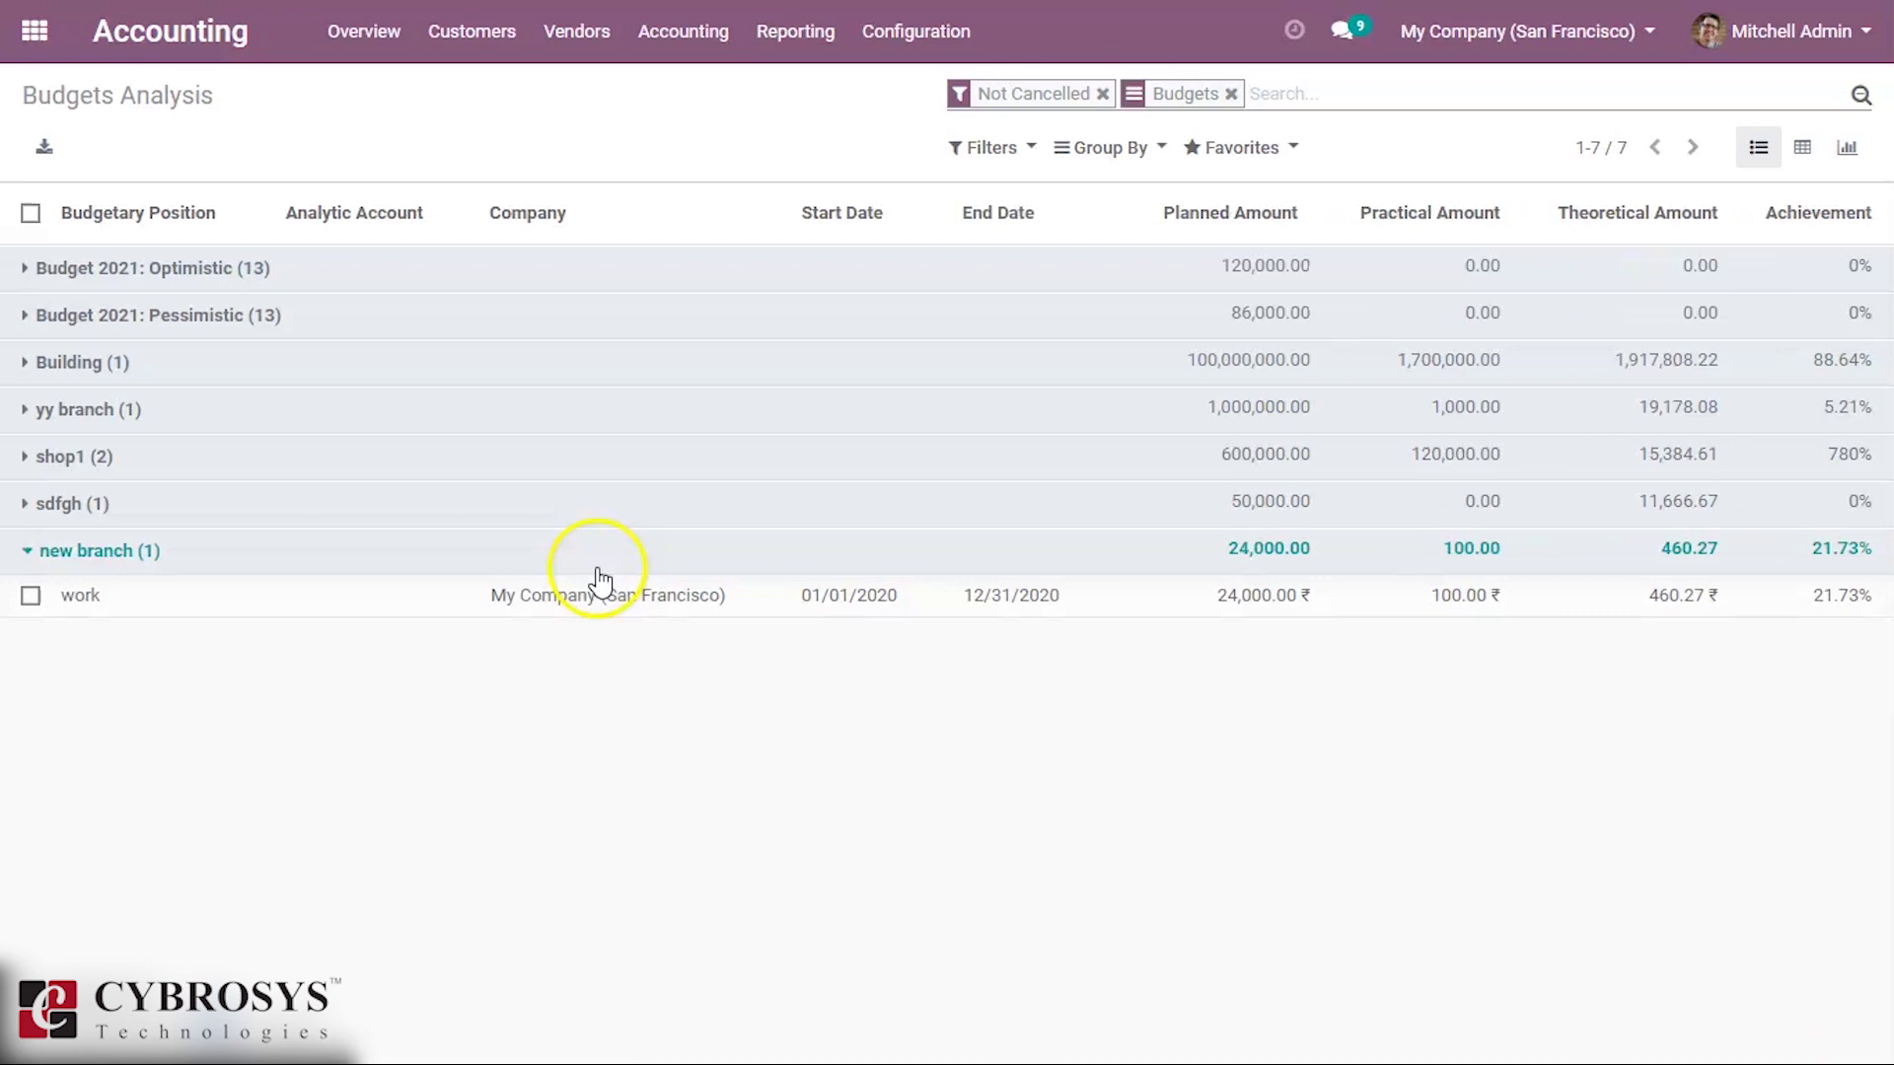
pyautogui.click(559, 605)
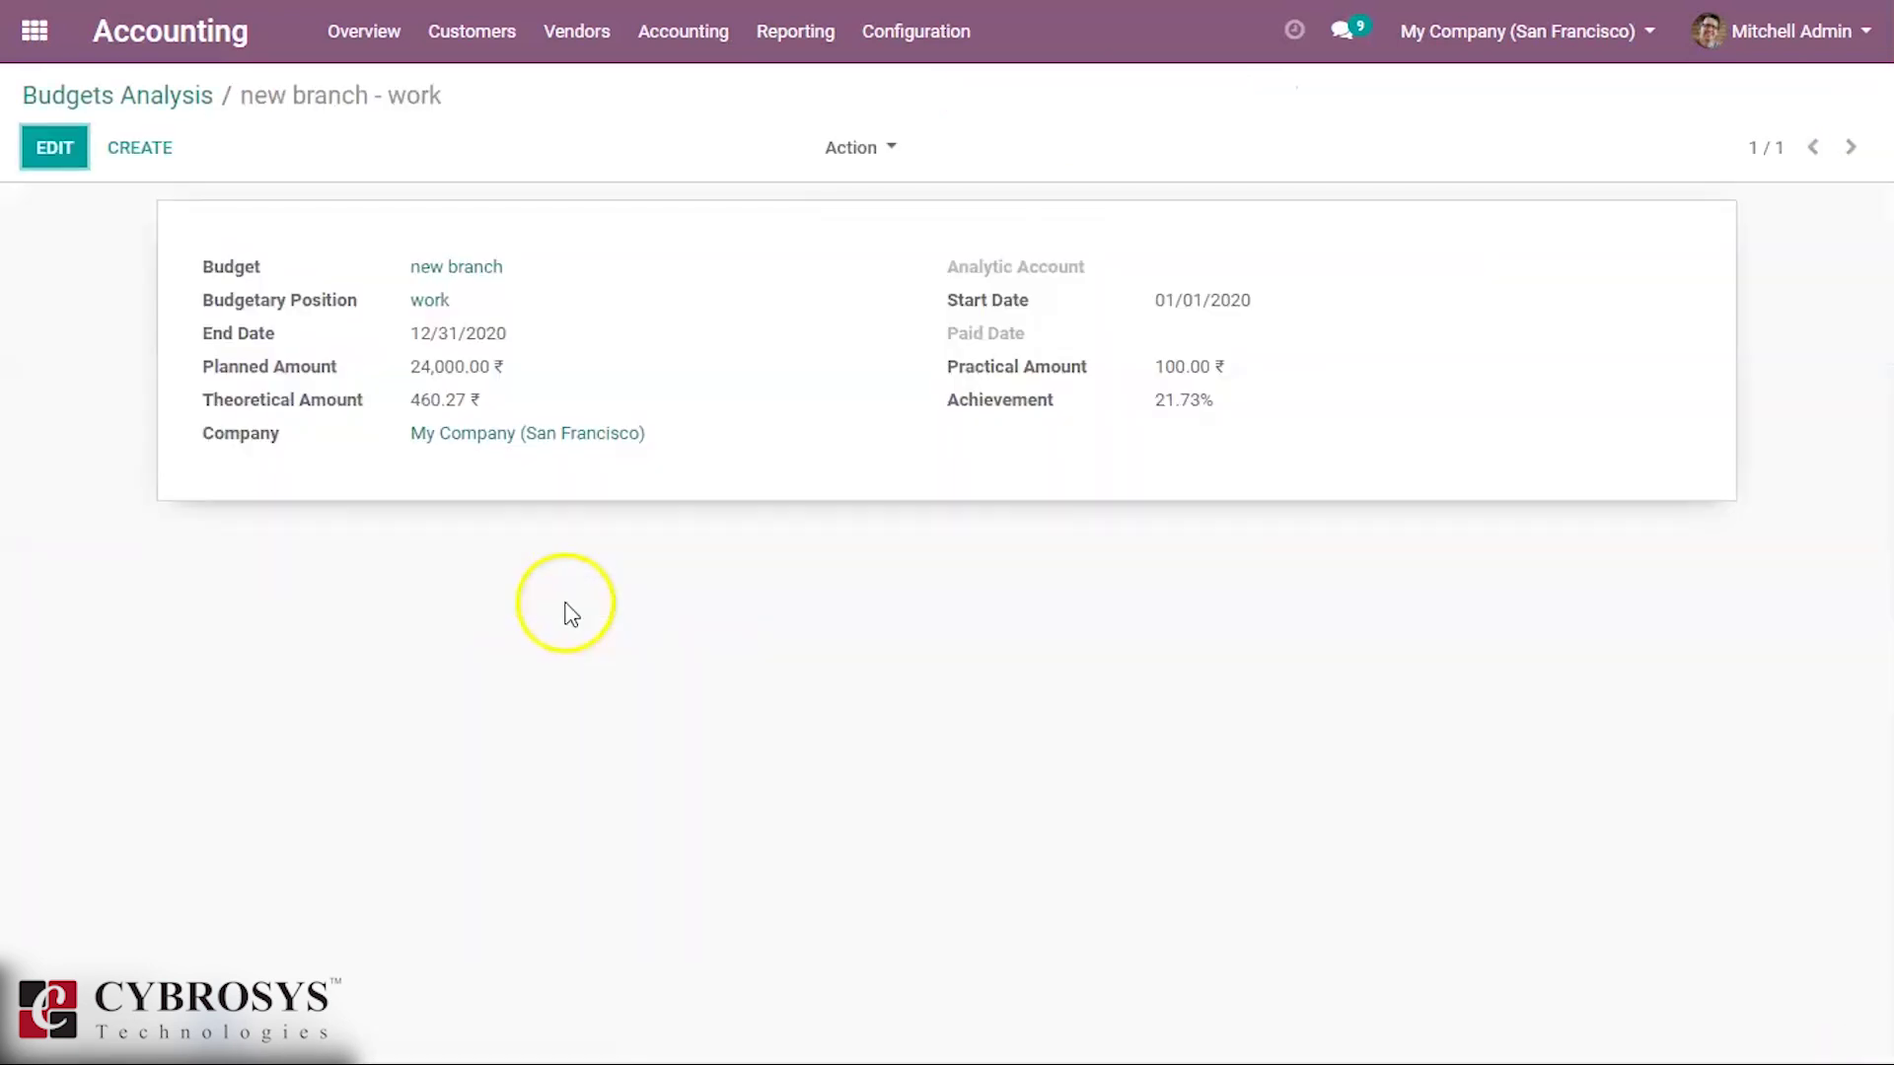